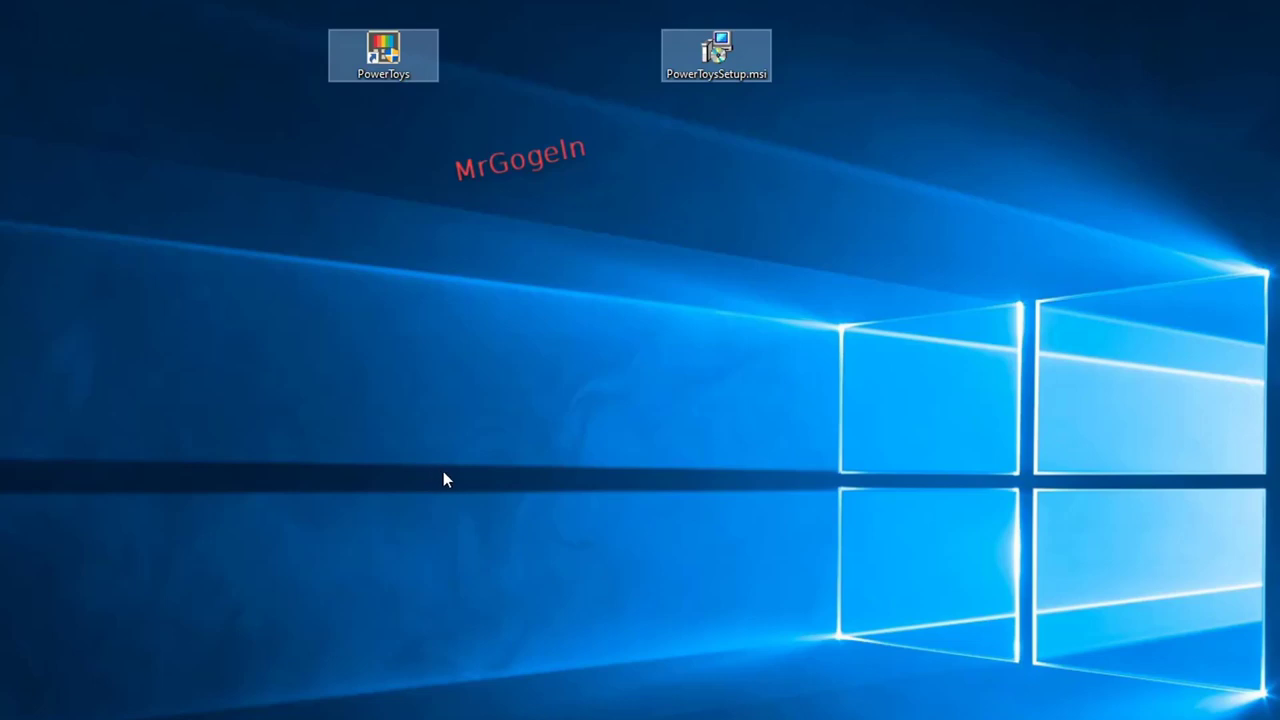
{"action": "mouse_move", "coordinate": [376, 72]}
{"action": "left_mouse_down"}
{"action": "mouse_move", "coordinate": [338, 112]}
{"action": "mouse_move", "coordinate": [388, 60]}
{"action": "left_mouse_up"}
{"action": "left_click", "coordinate": [274, 353]}
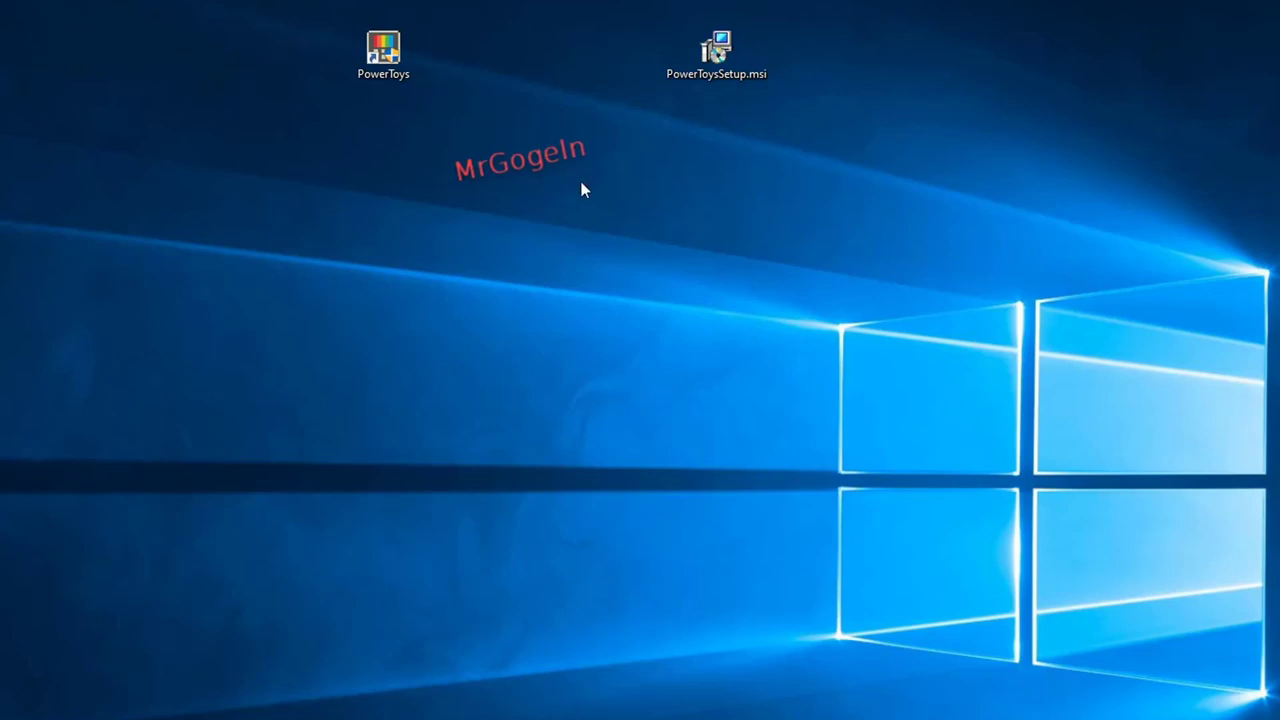
{"action": "left_click_drag", "start_coordinate": [242, 2], "coordinate": [490, 92]}
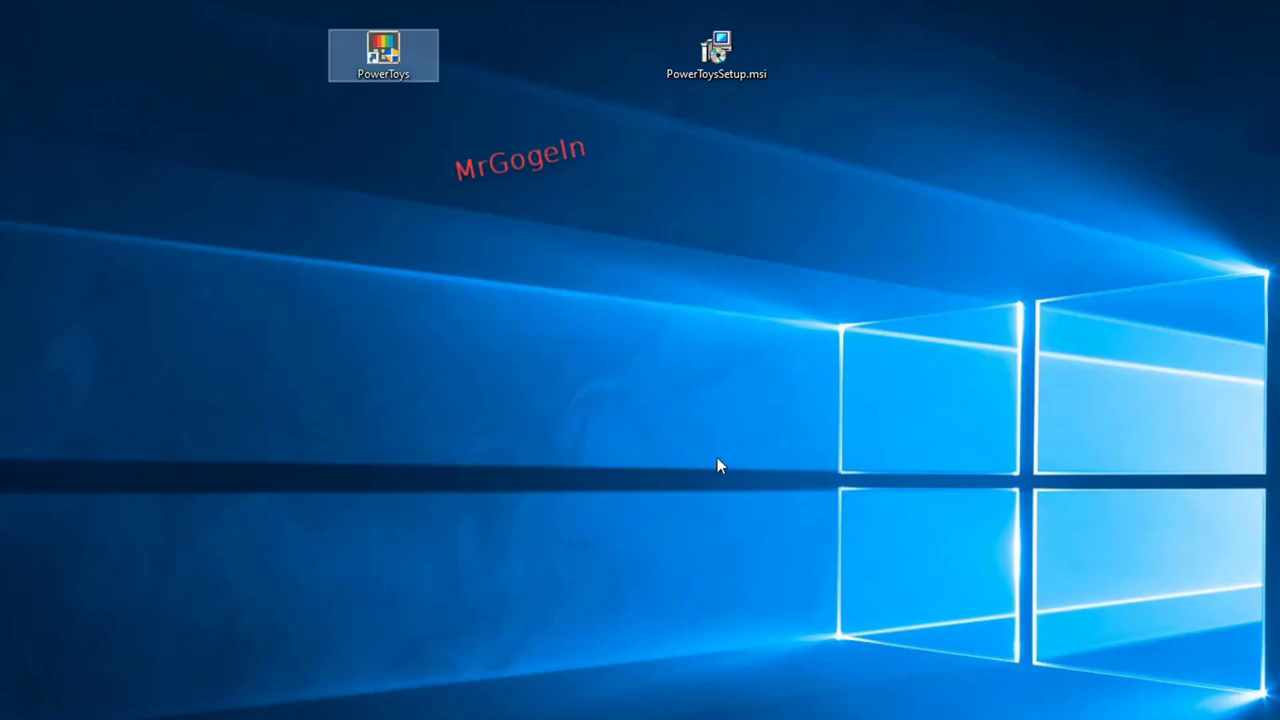
{"action": "left_click", "coordinate": [695, 439]}
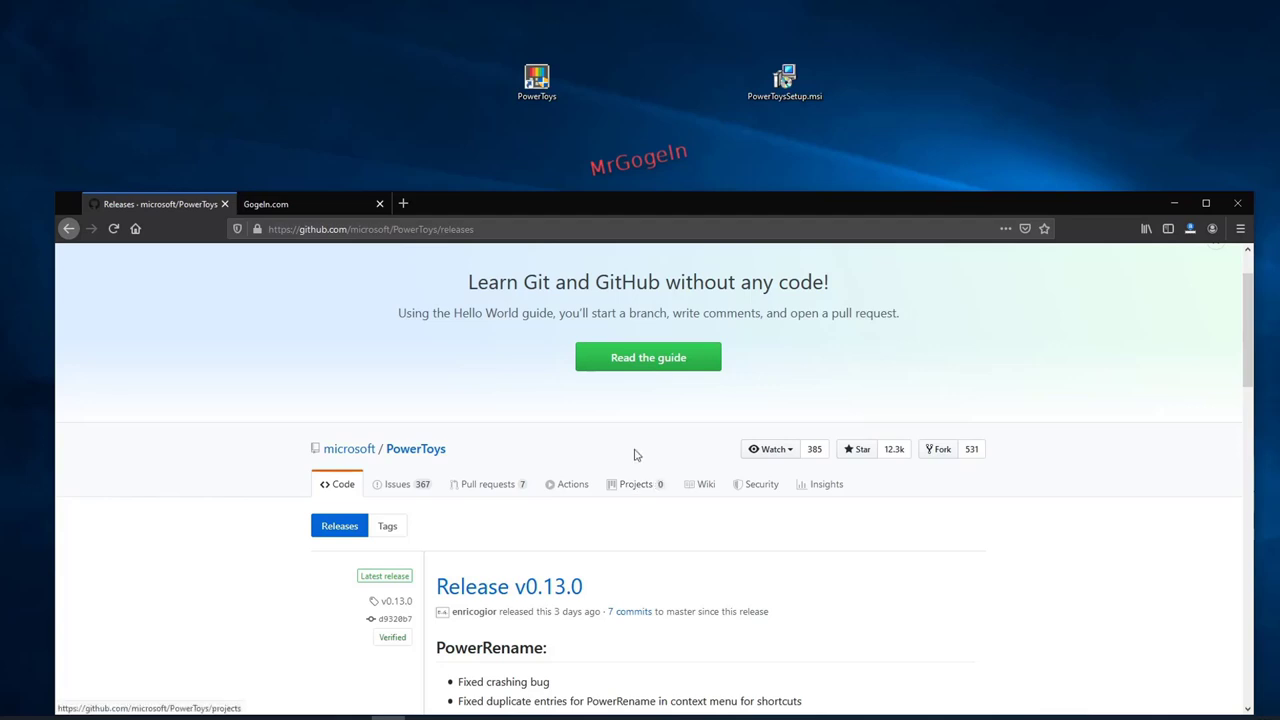
Step: Examine the PowerToys Release v0.13.0 notes and its downloadable assets on the GitHub releases page
{"action": "scroll", "coordinate": [786, 452], "scroll_direction": "down", "scroll_amount": 3}
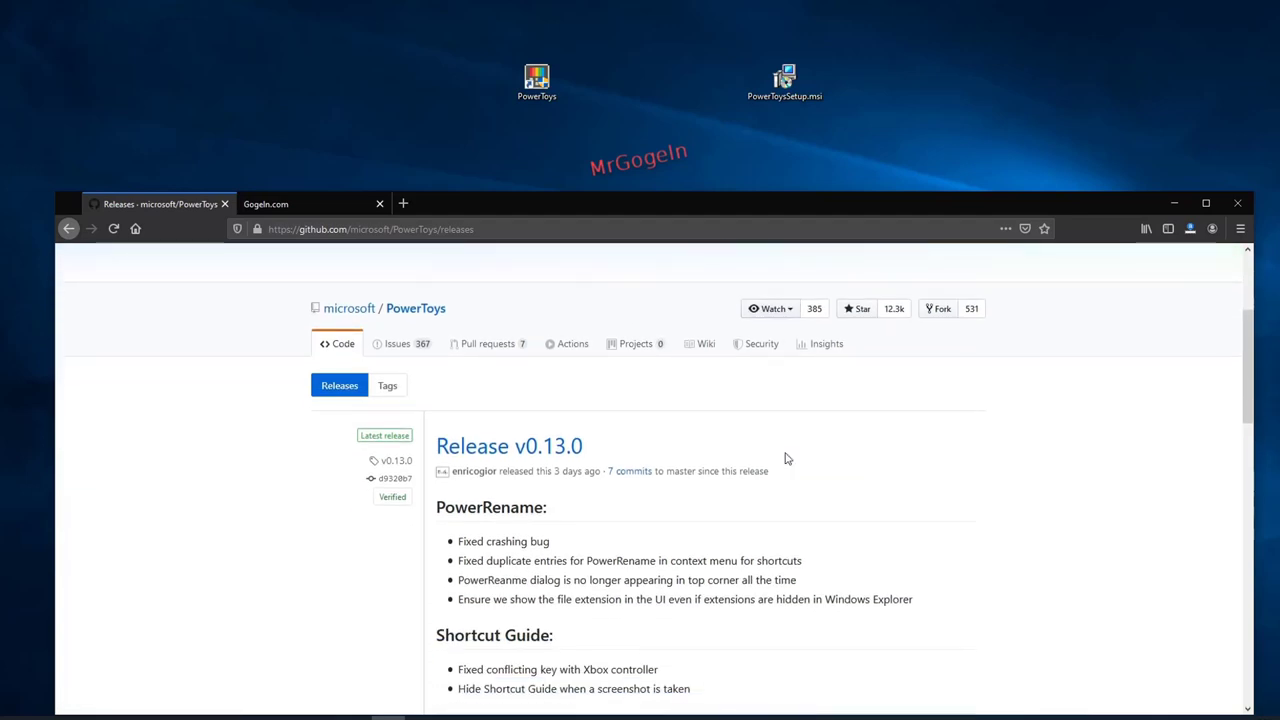
{"action": "scroll", "coordinate": [785, 476], "scroll_direction": "up", "scroll_amount": 4}
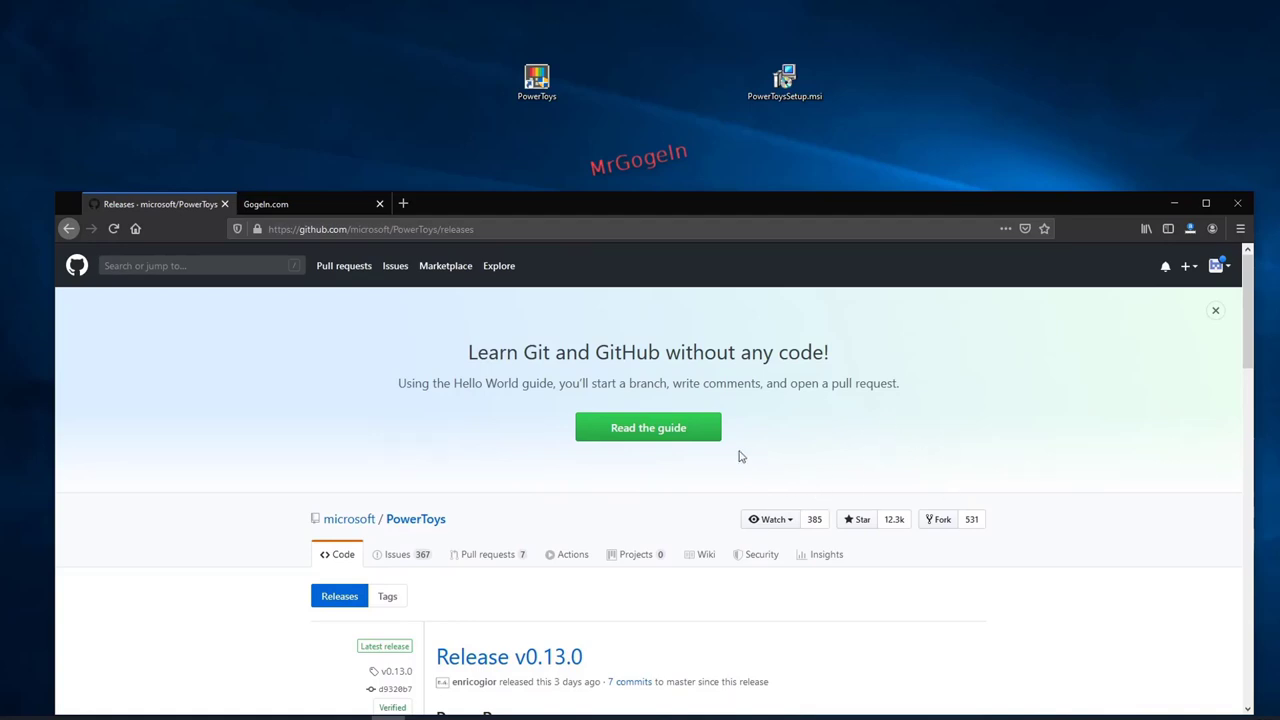
{"action": "scroll", "coordinate": [576, 449], "scroll_direction": "down", "scroll_amount": 5}
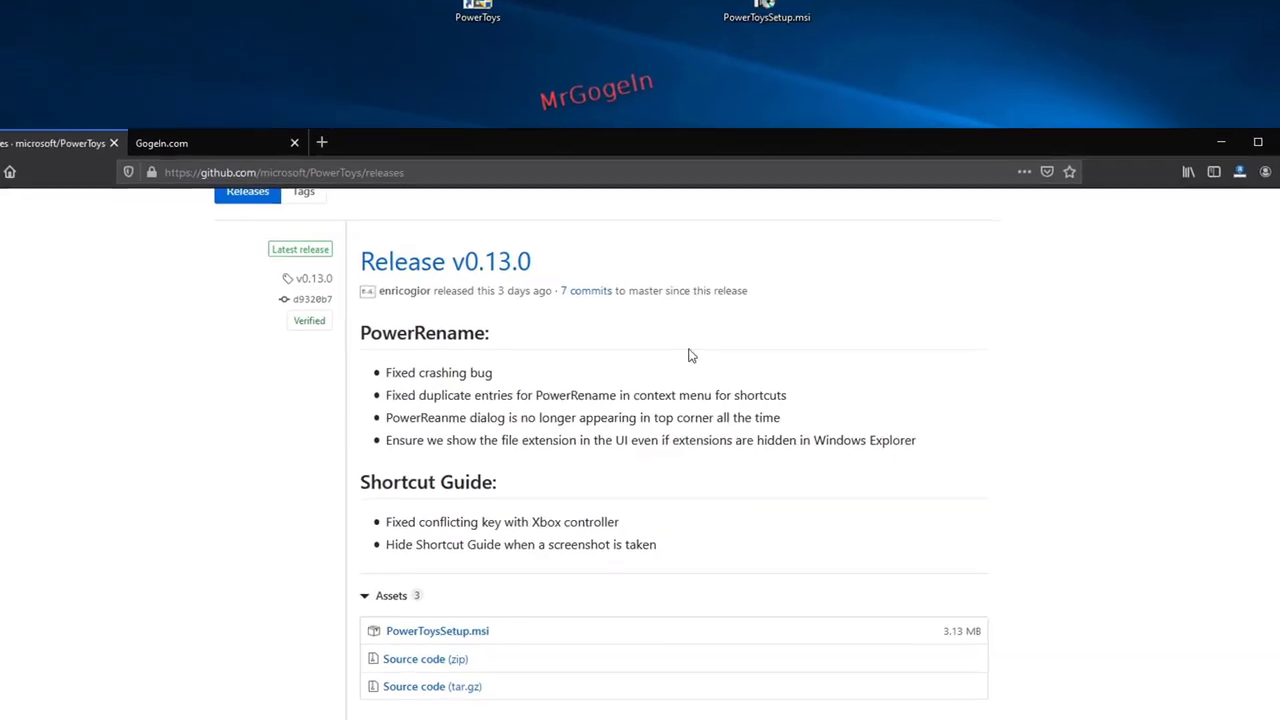
{"action": "scroll", "coordinate": [471, 286], "scroll_direction": "up", "scroll_amount": 1}
{"action": "scroll", "coordinate": [514, 371], "scroll_direction": "down", "scroll_amount": 3}
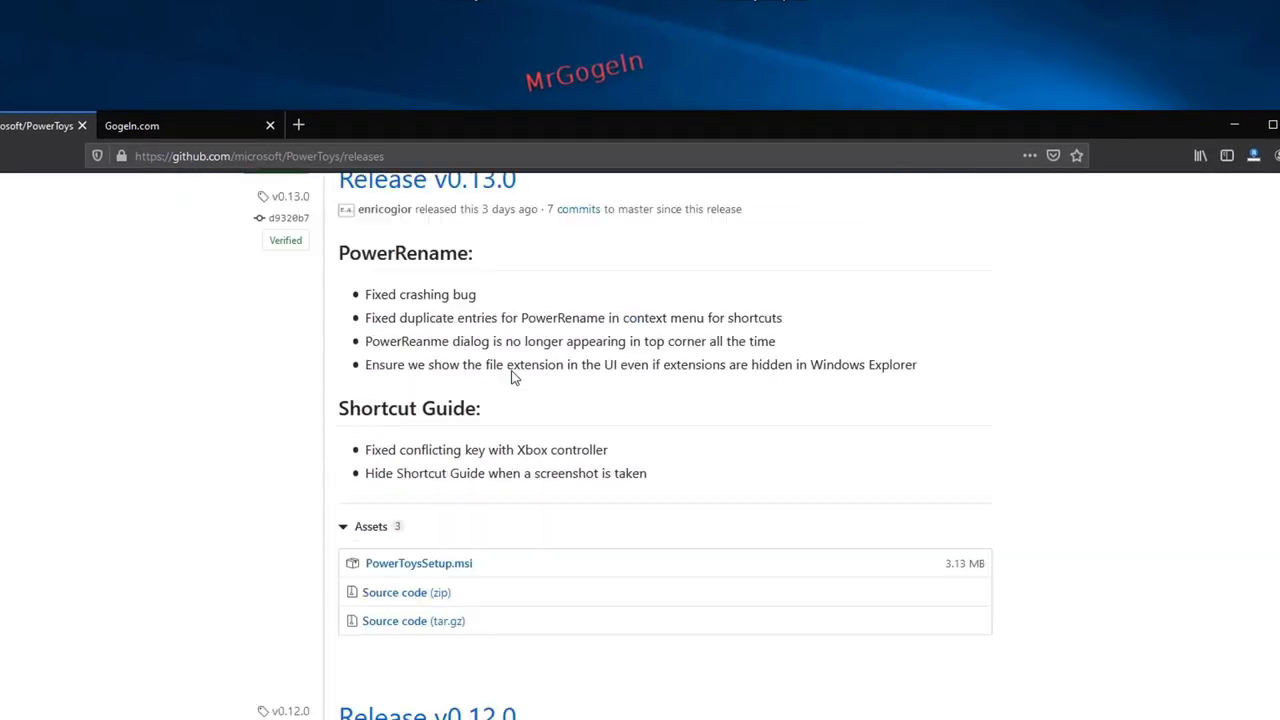
{"action": "scroll", "coordinate": [563, 420], "scroll_direction": "down", "scroll_amount": 3}
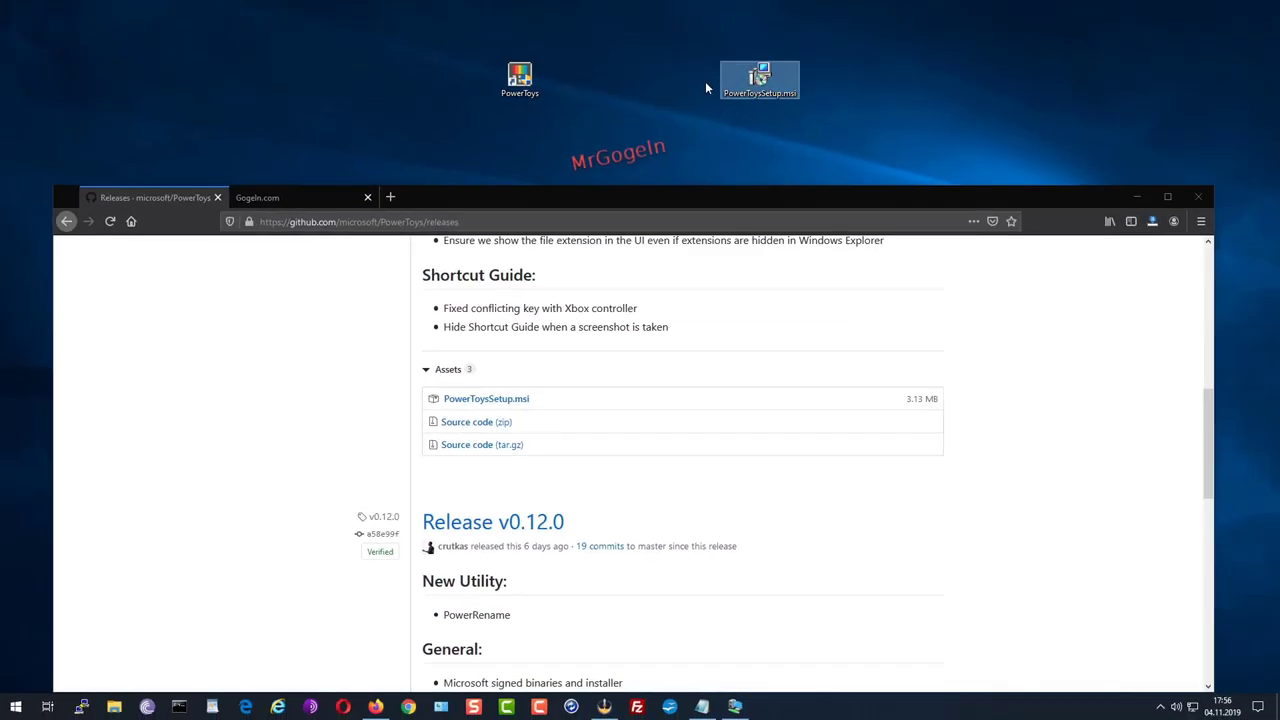
{"action": "left_click", "coordinate": [684, 60]}
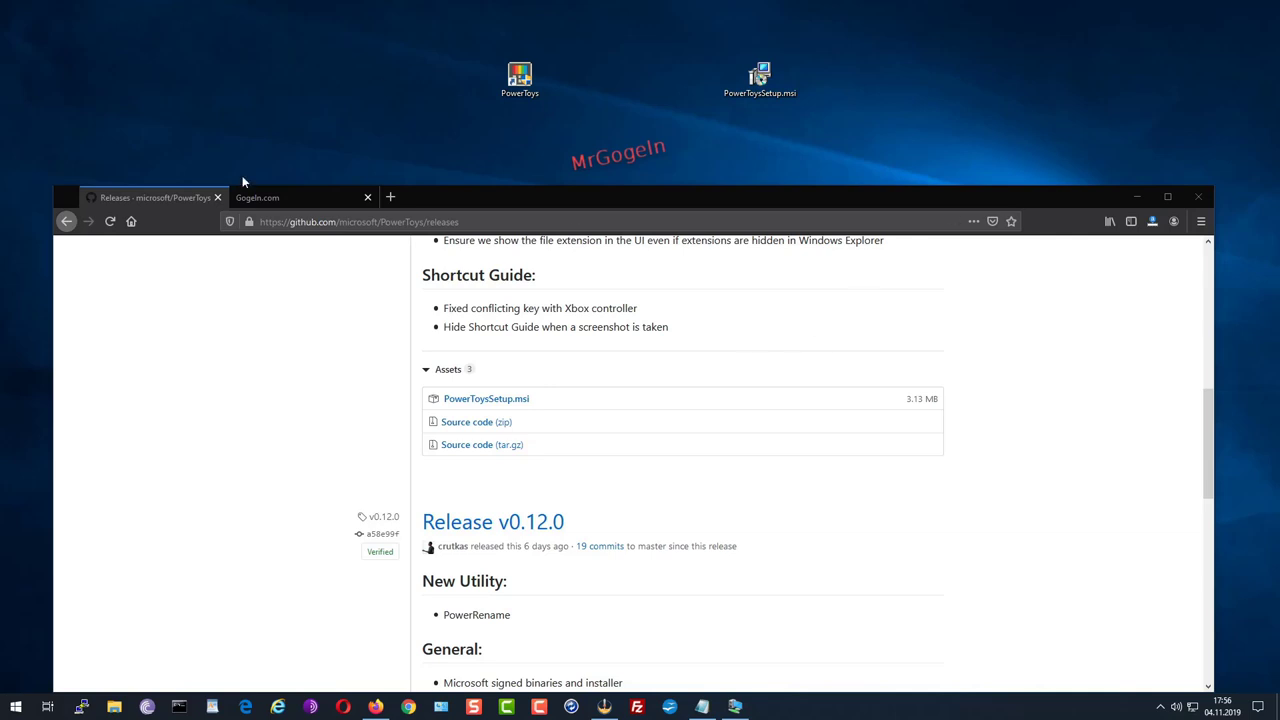
Step: Switch to the Windows 10 remote desktop session
{"action": "left_click", "coordinate": [16, 706]}
{"action": "key", "text": "Escape"}
{"action": "left_click", "coordinate": [735, 706]}
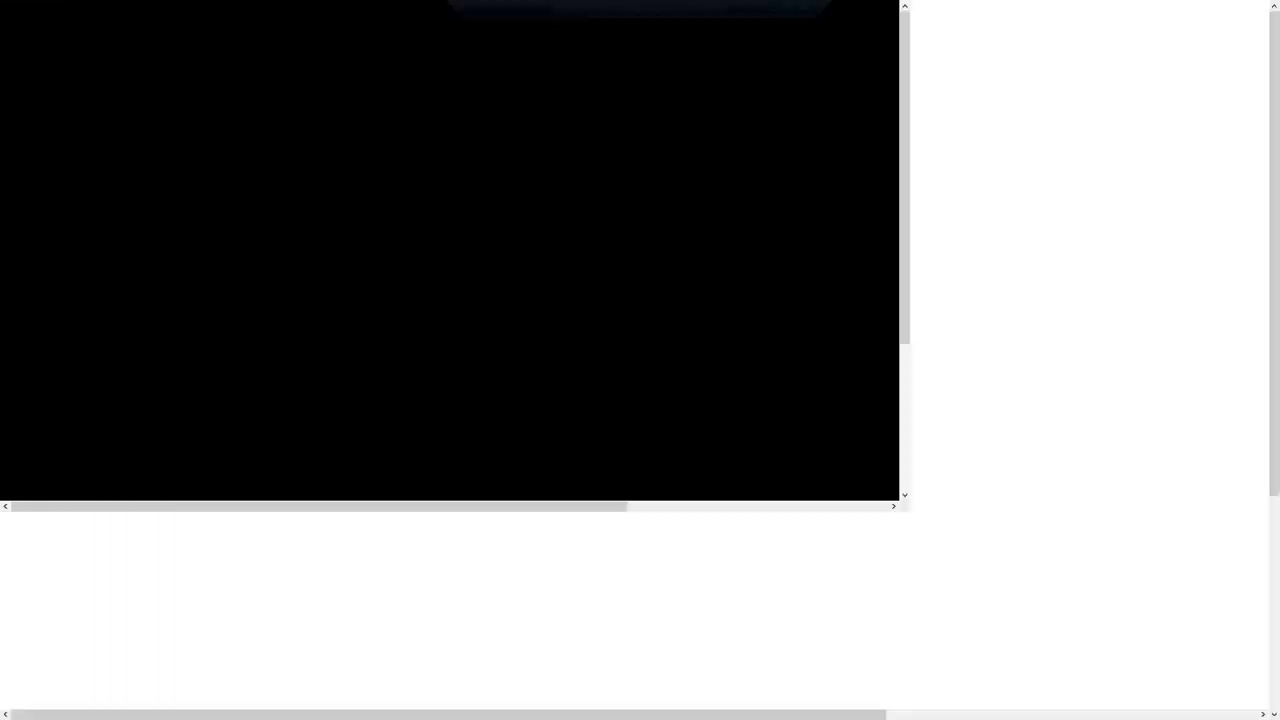
Step: Check the Windows version in the About Windows dialog and close it
{"action": "key", "text": "super+r"}
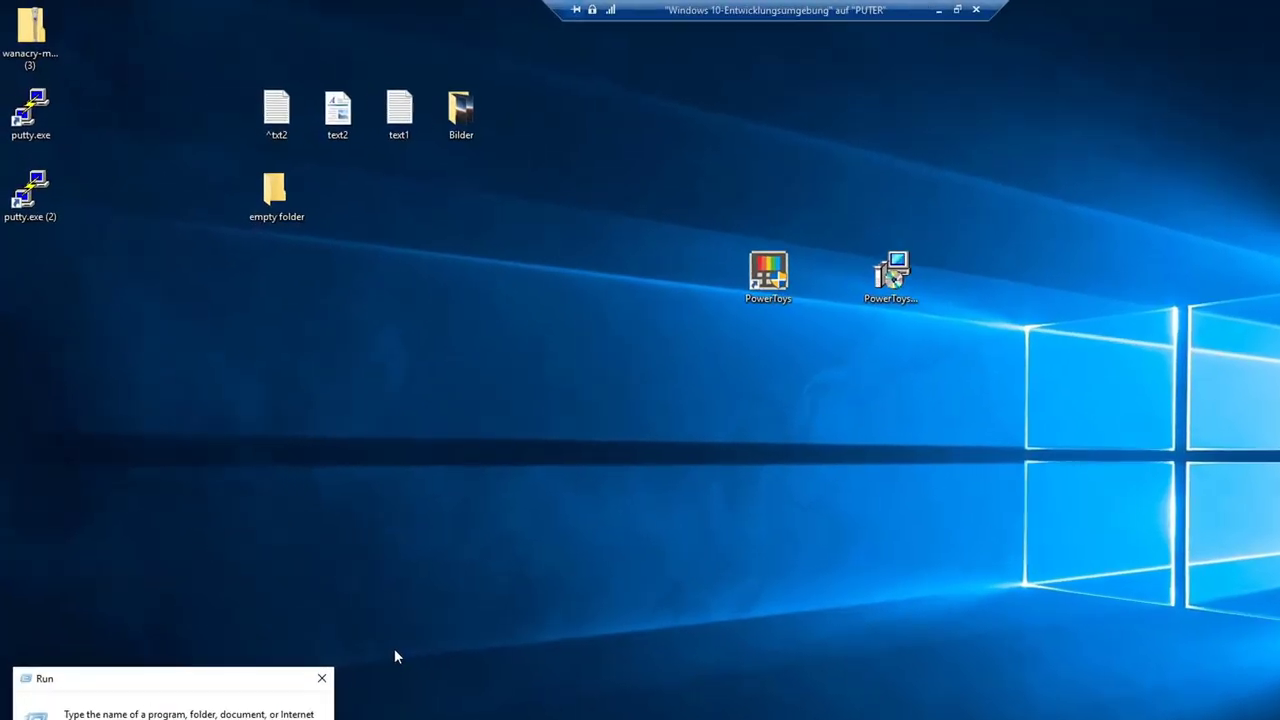
{"action": "key", "text": "Return"}
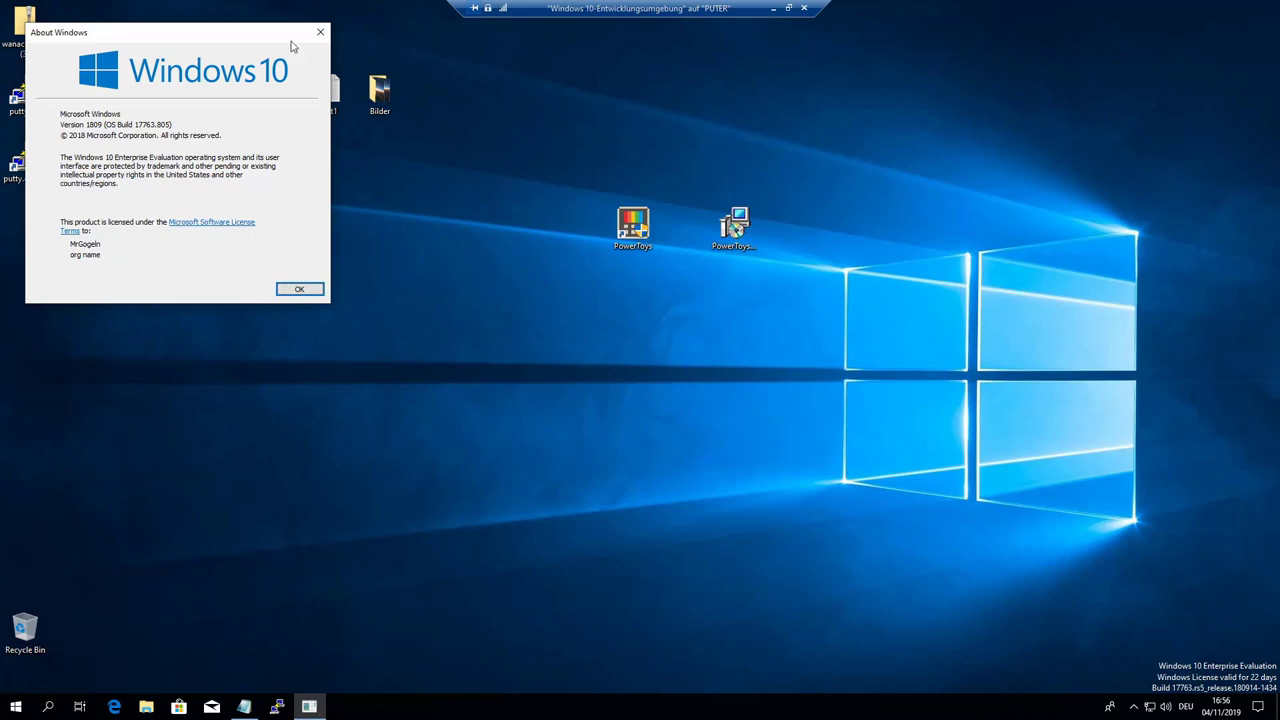
{"action": "left_click", "coordinate": [320, 32]}
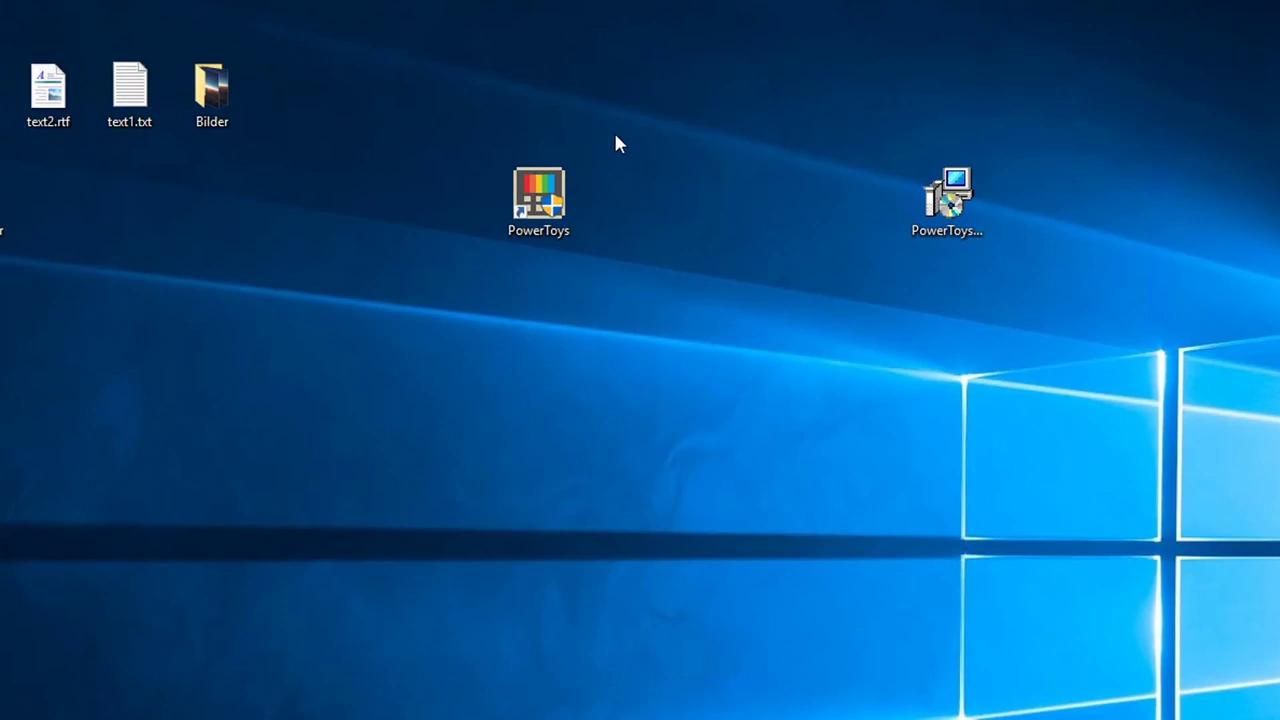
Step: View the available actions for PowerToysSetup.msi on the desktop, including Install, without running any
{"action": "right_click", "coordinate": [953, 198]}
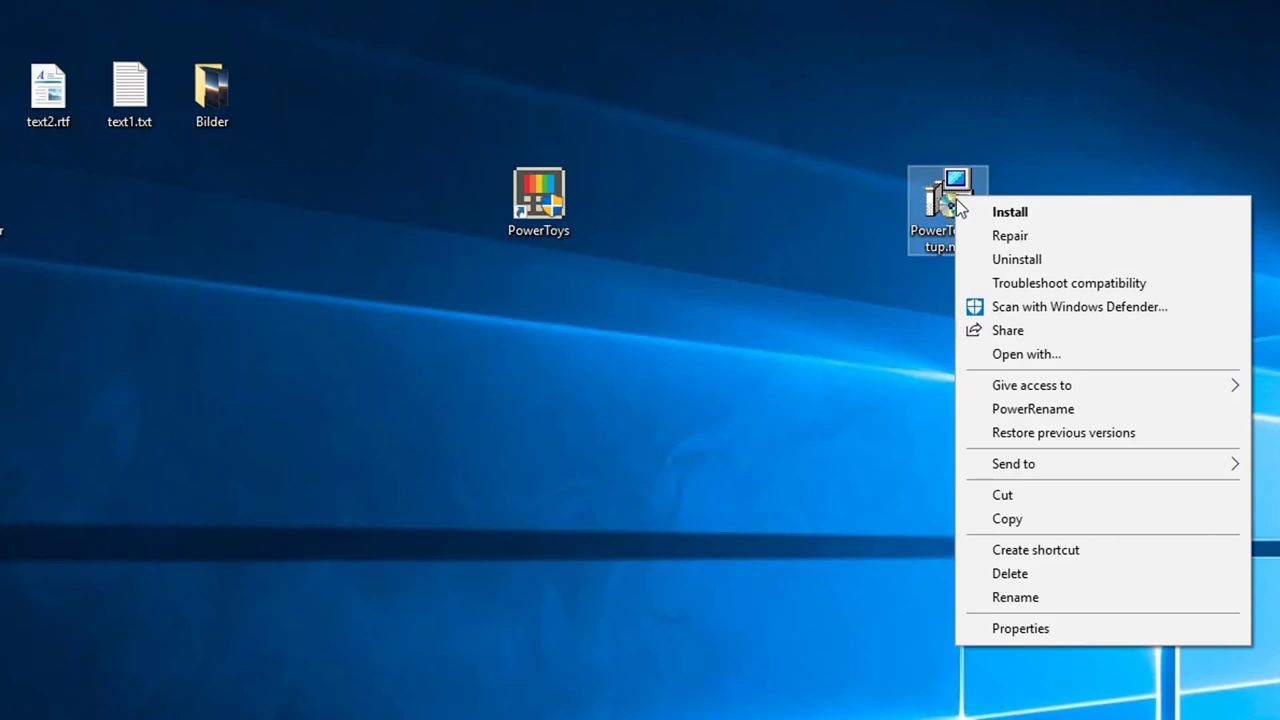
{"action": "left_click", "coordinate": [971, 213]}
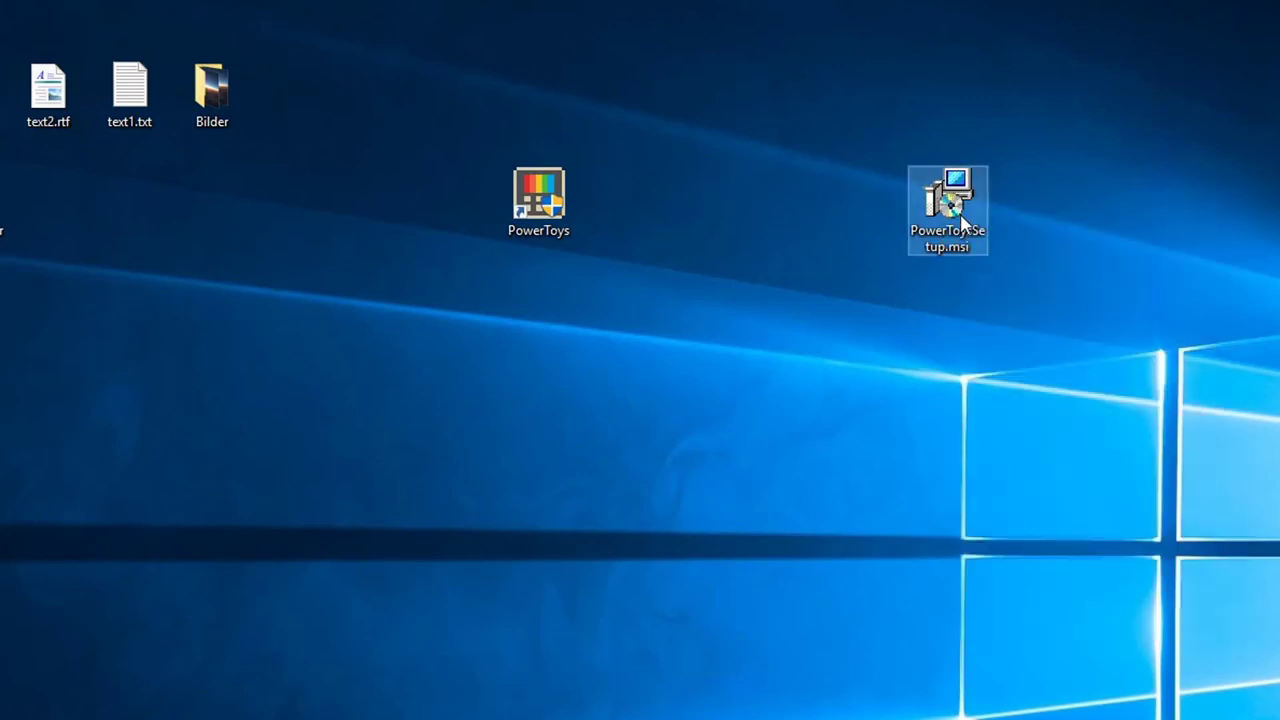
{"action": "right_click", "coordinate": [961, 219]}
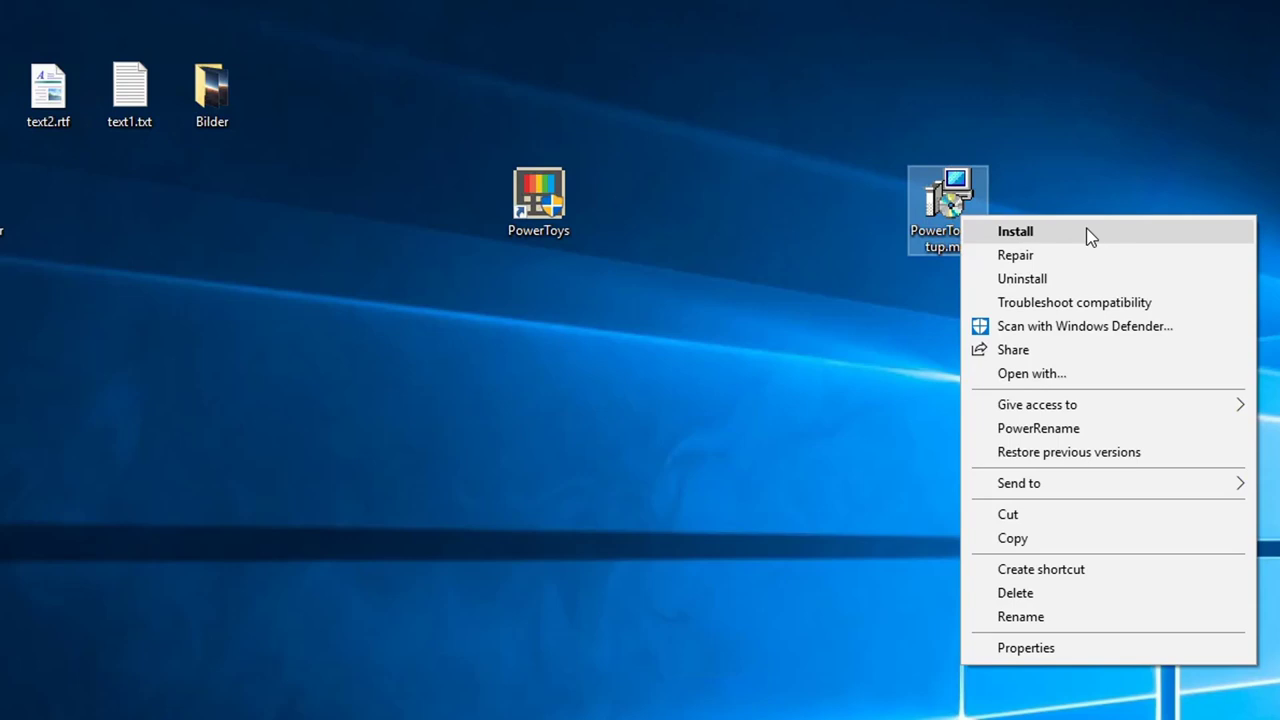
{"action": "left_click", "coordinate": [633, 308]}
Step: Launch PowerToys from its desktop shortcut and allow it to make changes to the device
{"action": "left_click_drag", "start_coordinate": [497, 123], "coordinate": [723, 385]}
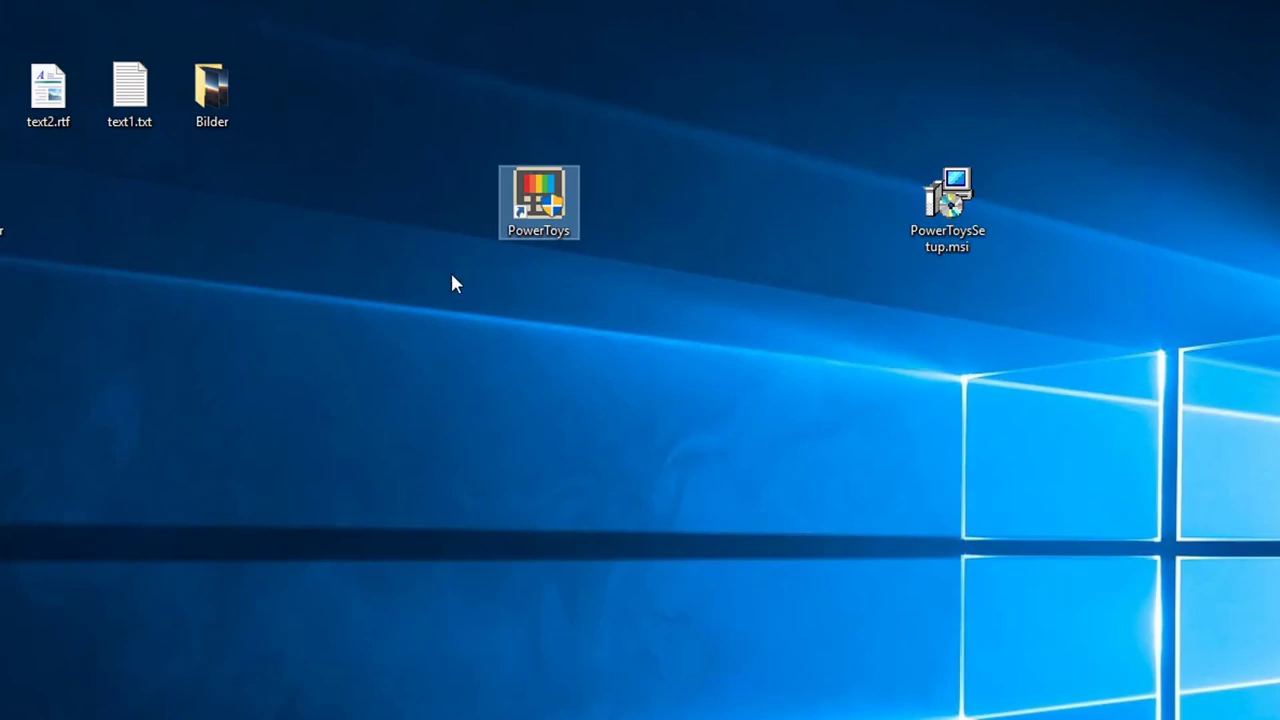
{"action": "double_click", "coordinate": [524, 228]}
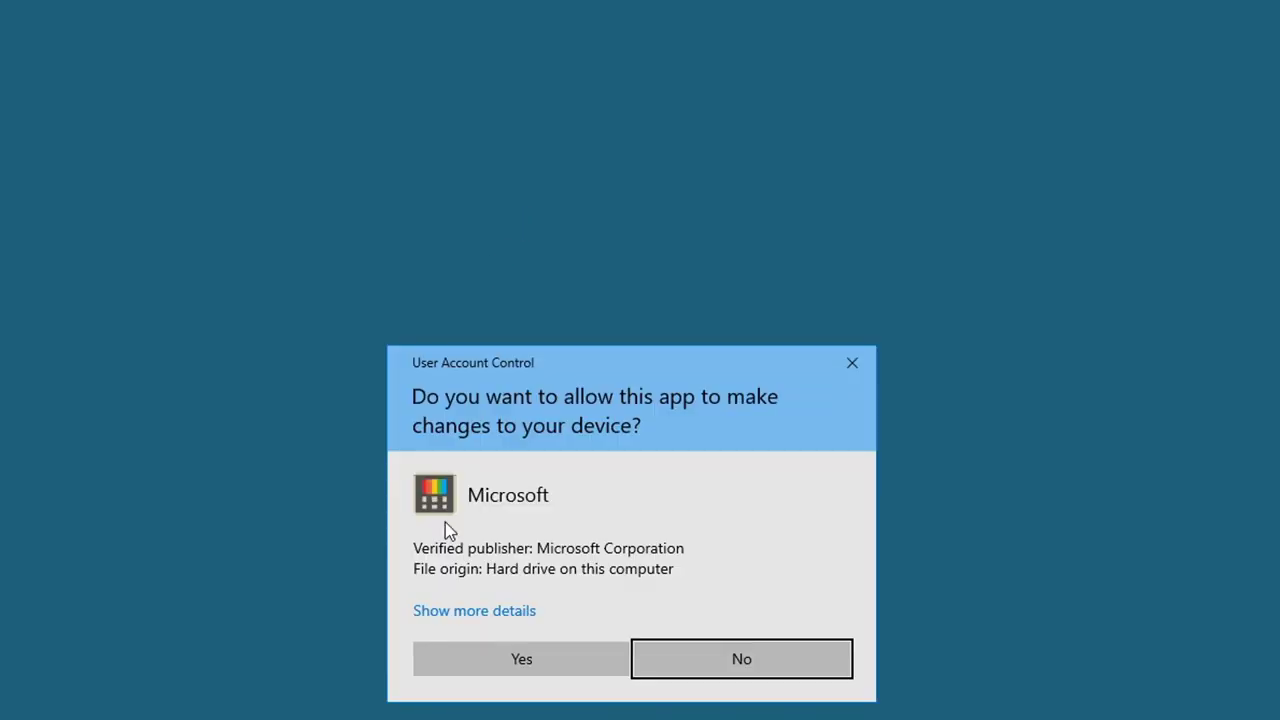
{"action": "left_click", "coordinate": [518, 657]}
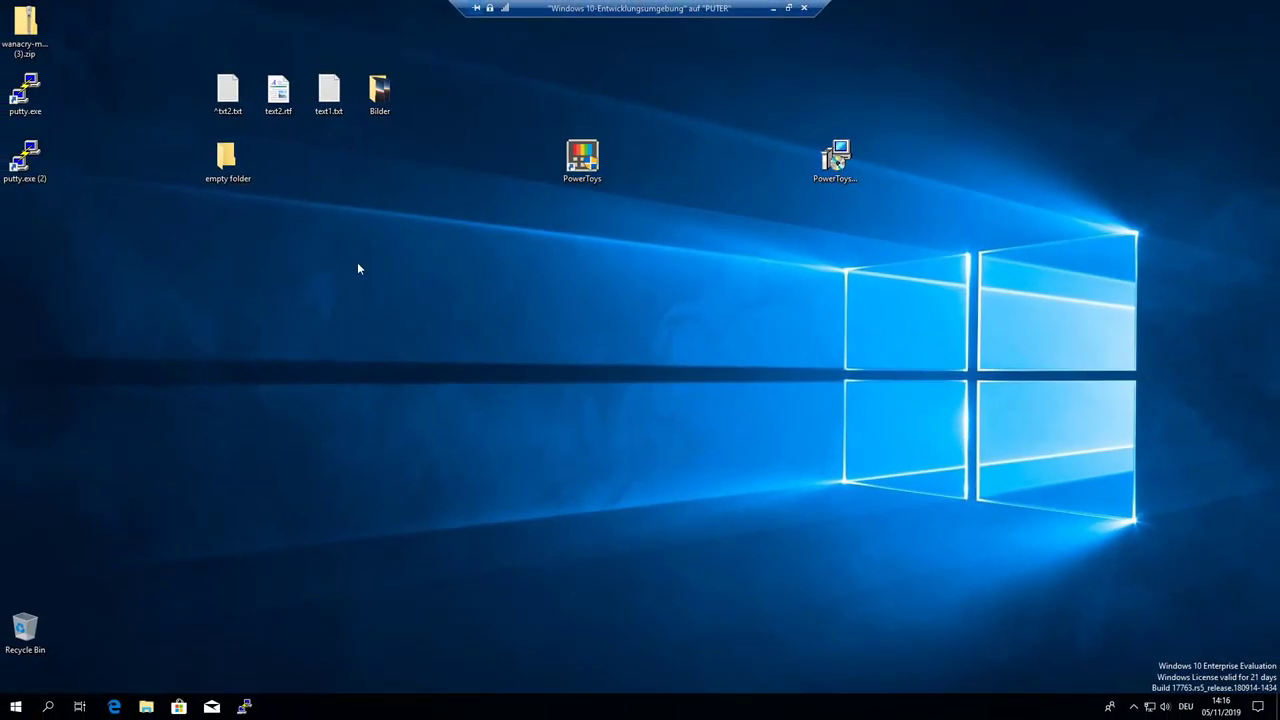
Step: Open the settings of the running PowerToys background app and maximize the settings window
{"action": "left_click", "coordinate": [1133, 708]}
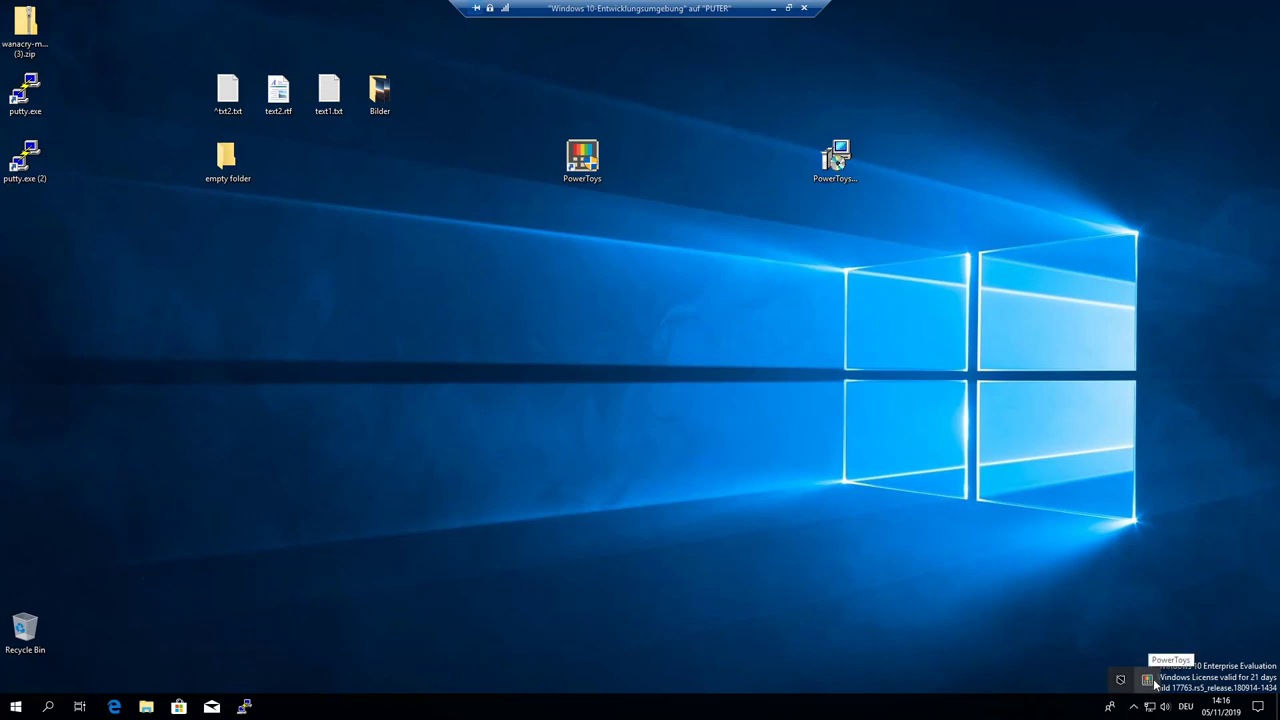
{"action": "left_click", "coordinate": [1150, 682]}
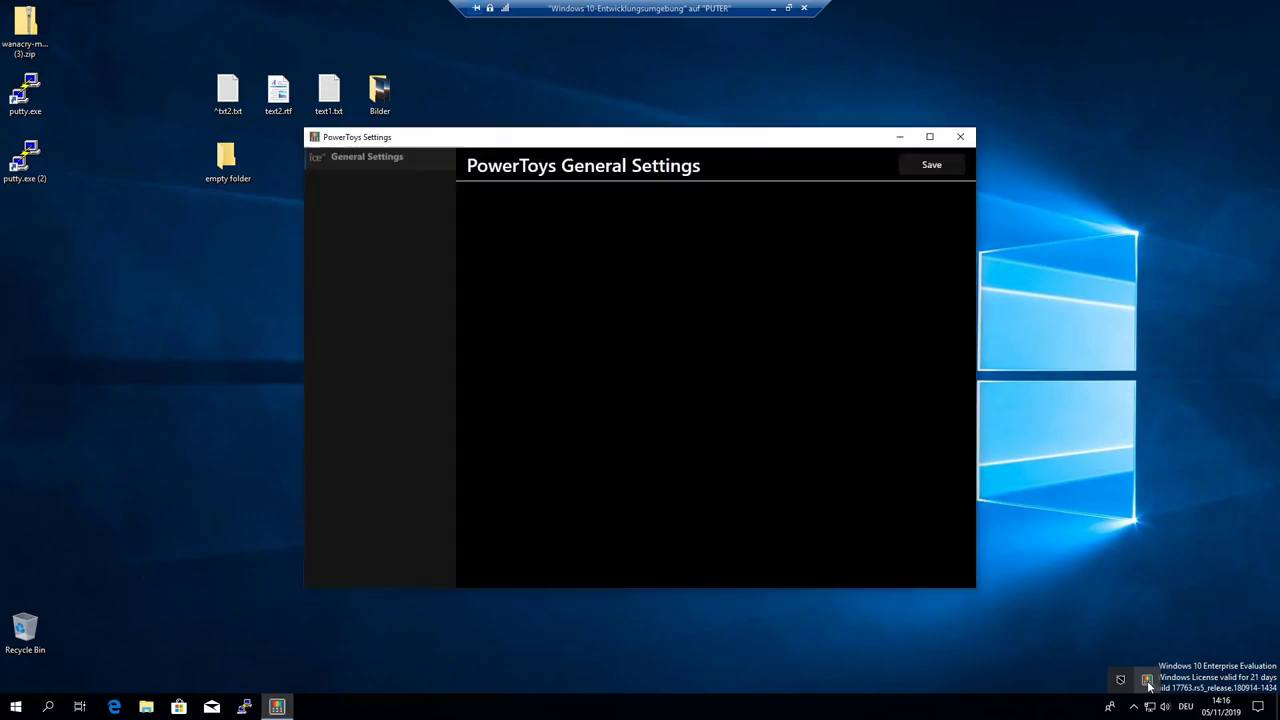
{"action": "double_click", "coordinate": [700, 139]}
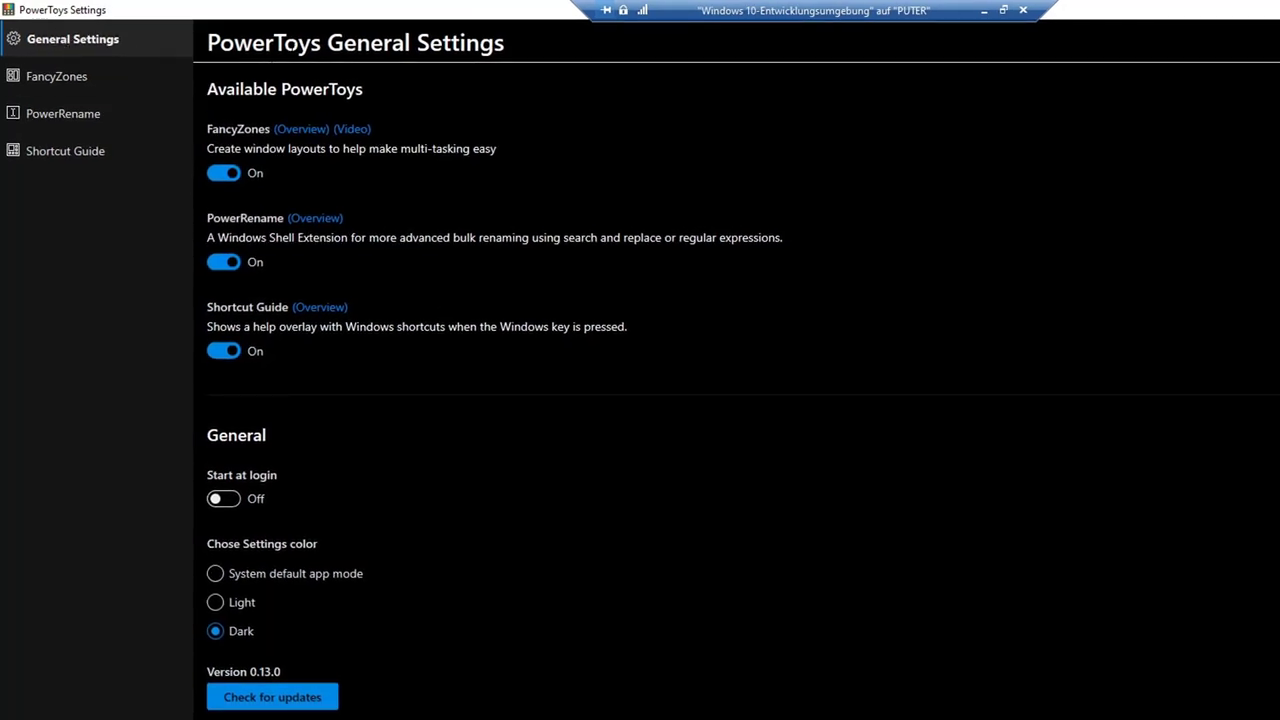
Step: Turn FancyZones, PowerRename and Shortcut Guide off and back on in the general settings
{"action": "left_click", "coordinate": [231, 180]}
{"action": "left_click", "coordinate": [231, 180]}
{"action": "left_click", "coordinate": [225, 262]}
{"action": "left_click", "coordinate": [231, 268]}
{"action": "left_click", "coordinate": [234, 358]}
{"action": "left_click", "coordinate": [234, 358]}
Step: Turn on Start at login, try the Light settings color before returning to Dark, and save the general settings
{"action": "left_click", "coordinate": [218, 500]}
{"action": "left_click", "coordinate": [222, 603]}
{"action": "left_click", "coordinate": [222, 631]}
{"action": "left_click", "coordinate": [228, 606]}
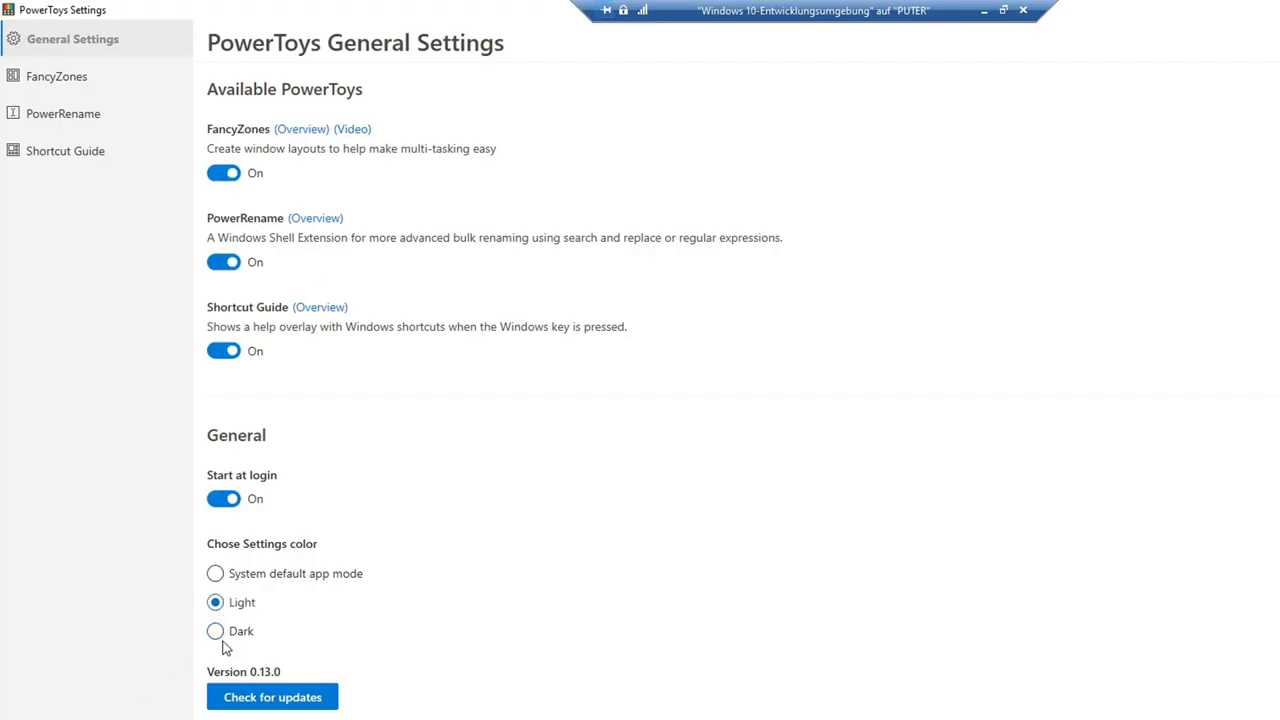
{"action": "left_click", "coordinate": [224, 634]}
{"action": "left_click", "coordinate": [228, 605]}
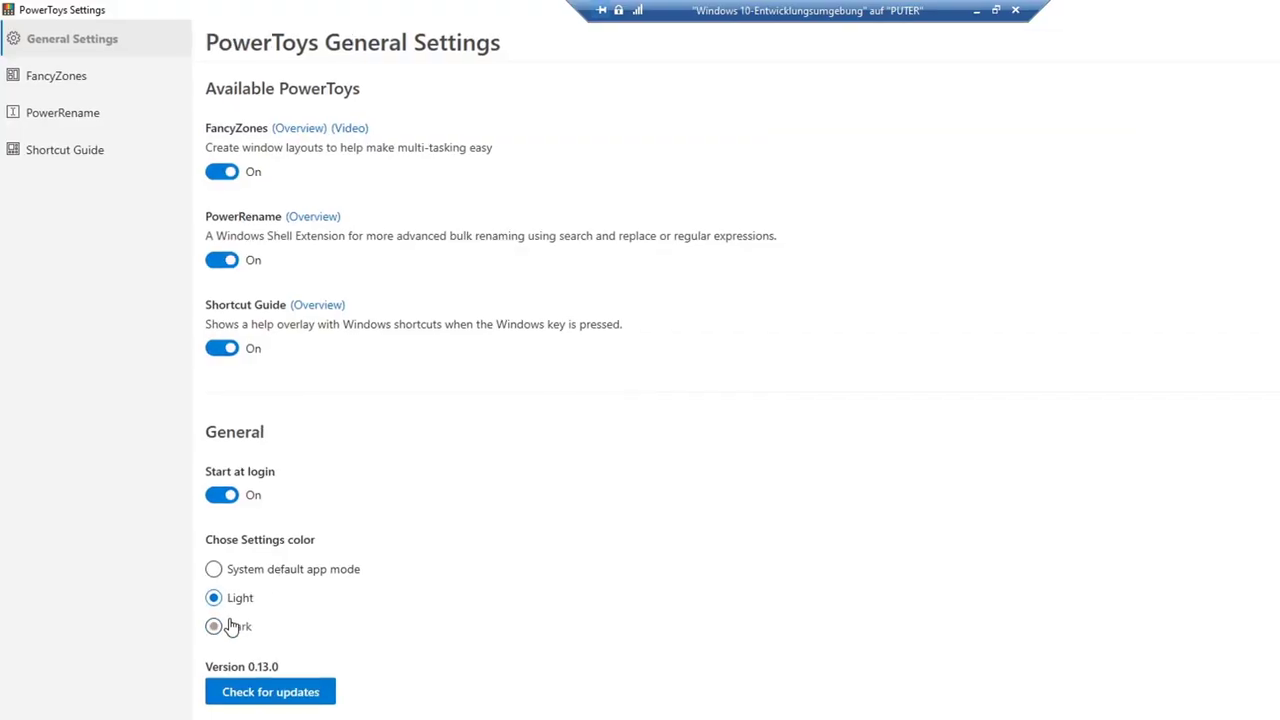
{"action": "left_click", "coordinate": [228, 628]}
{"action": "left_click_drag", "start_coordinate": [228, 240], "coordinate": [491, 238]}
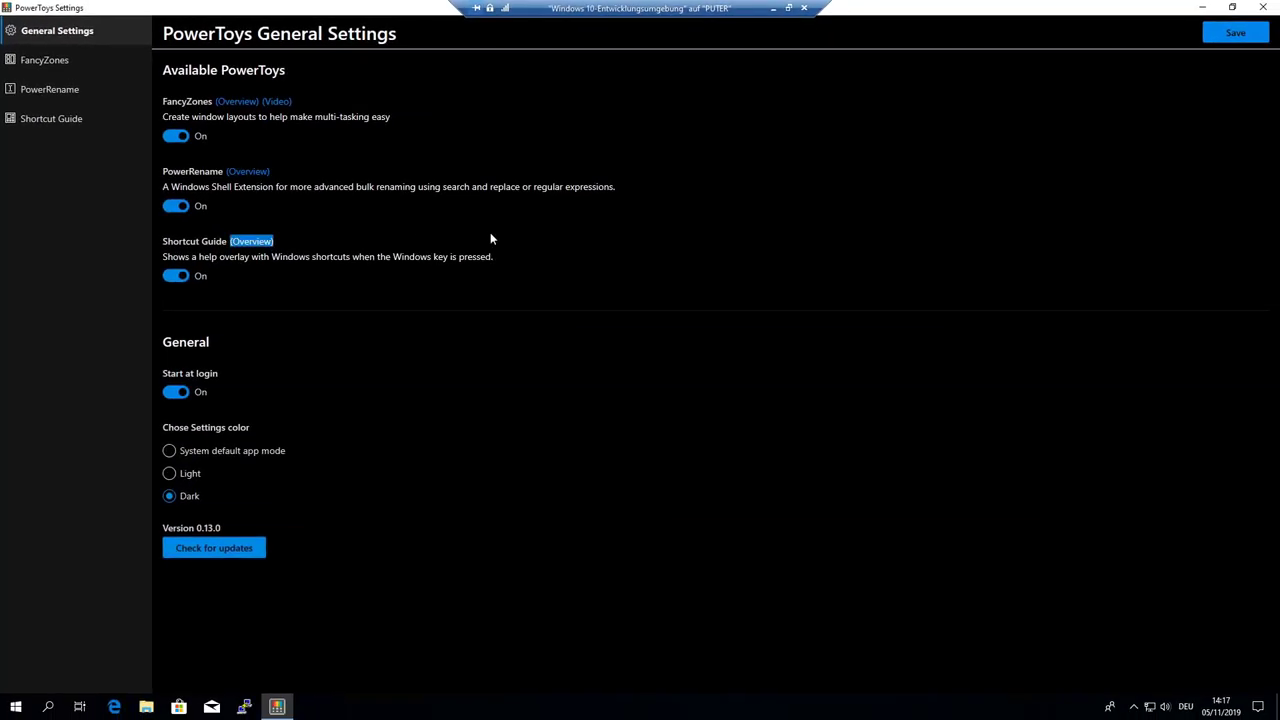
{"action": "left_click", "coordinate": [1236, 32]}
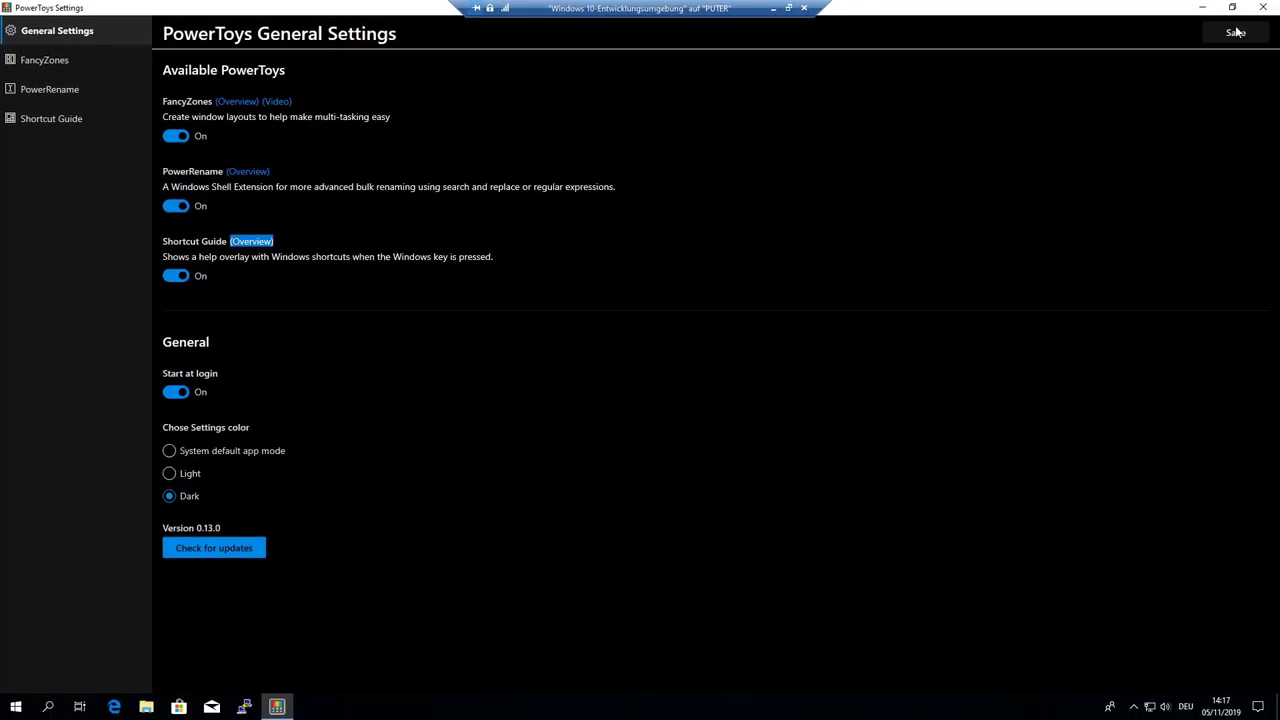
Step: Review the FancyZones and PowerRename settings pages, including the description of PowerRename
{"action": "left_click", "coordinate": [22, 93]}
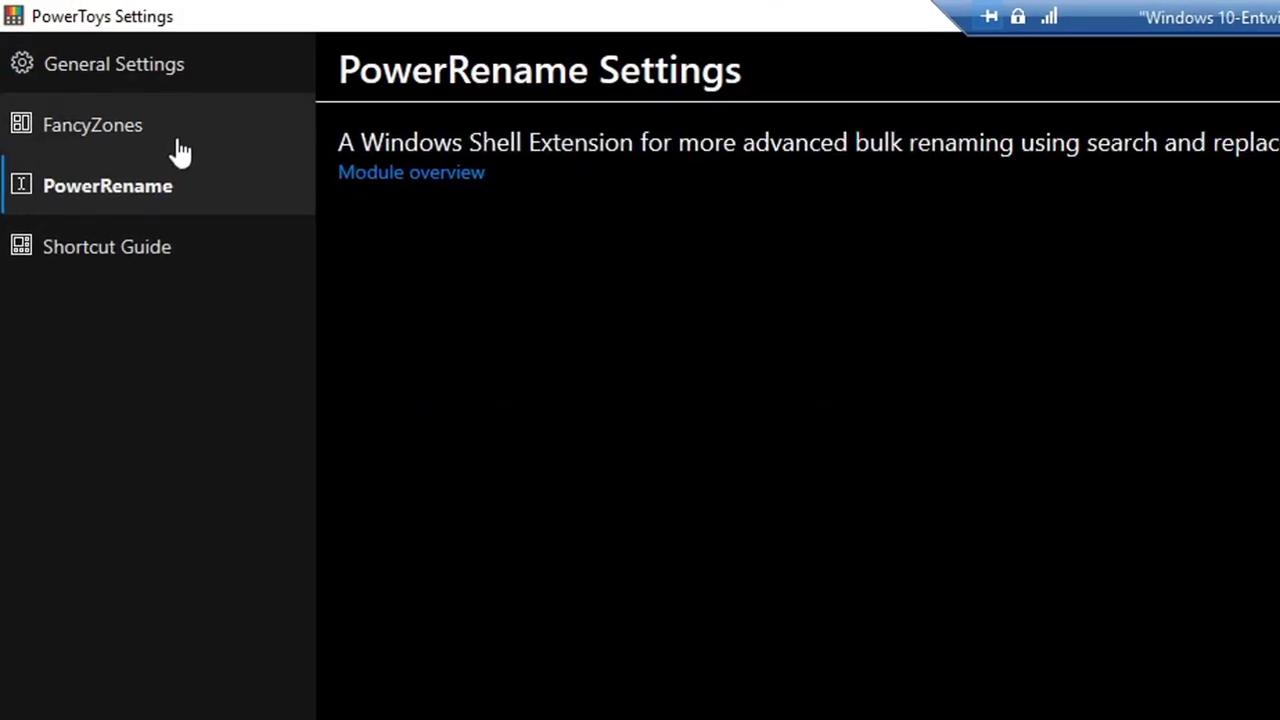
{"action": "left_click", "coordinate": [80, 64]}
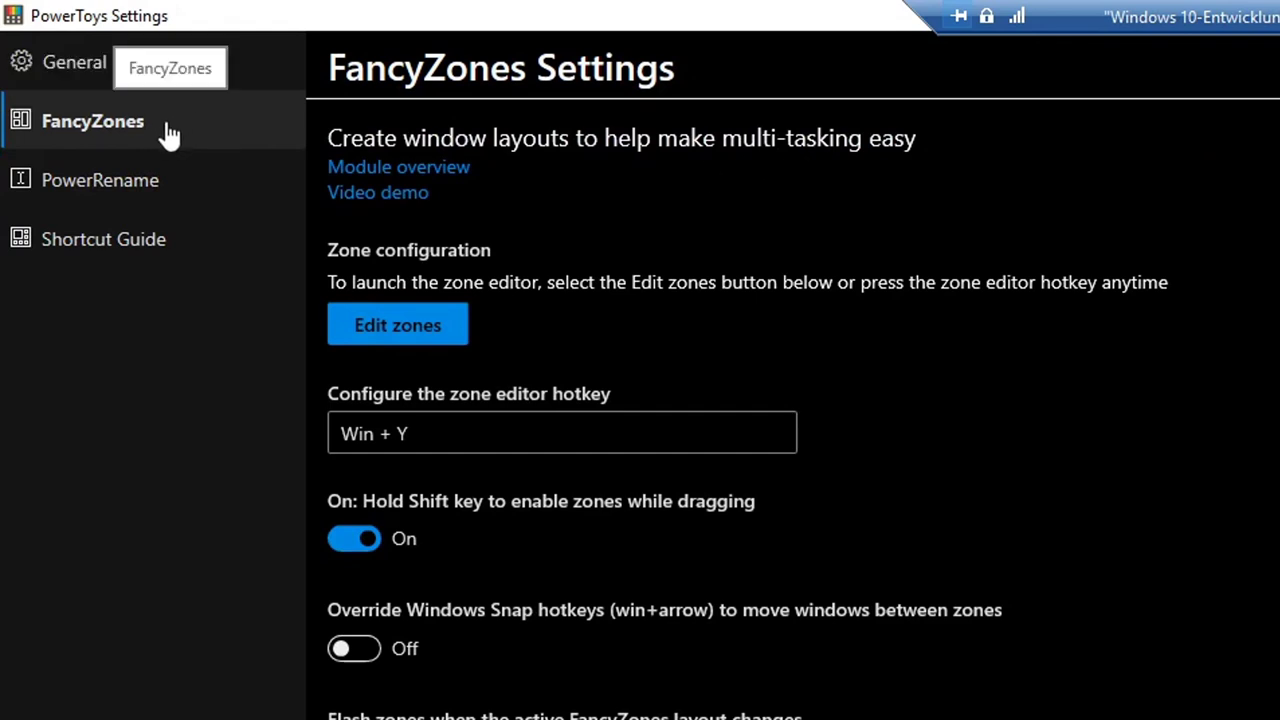
{"action": "left_click", "coordinate": [97, 203]}
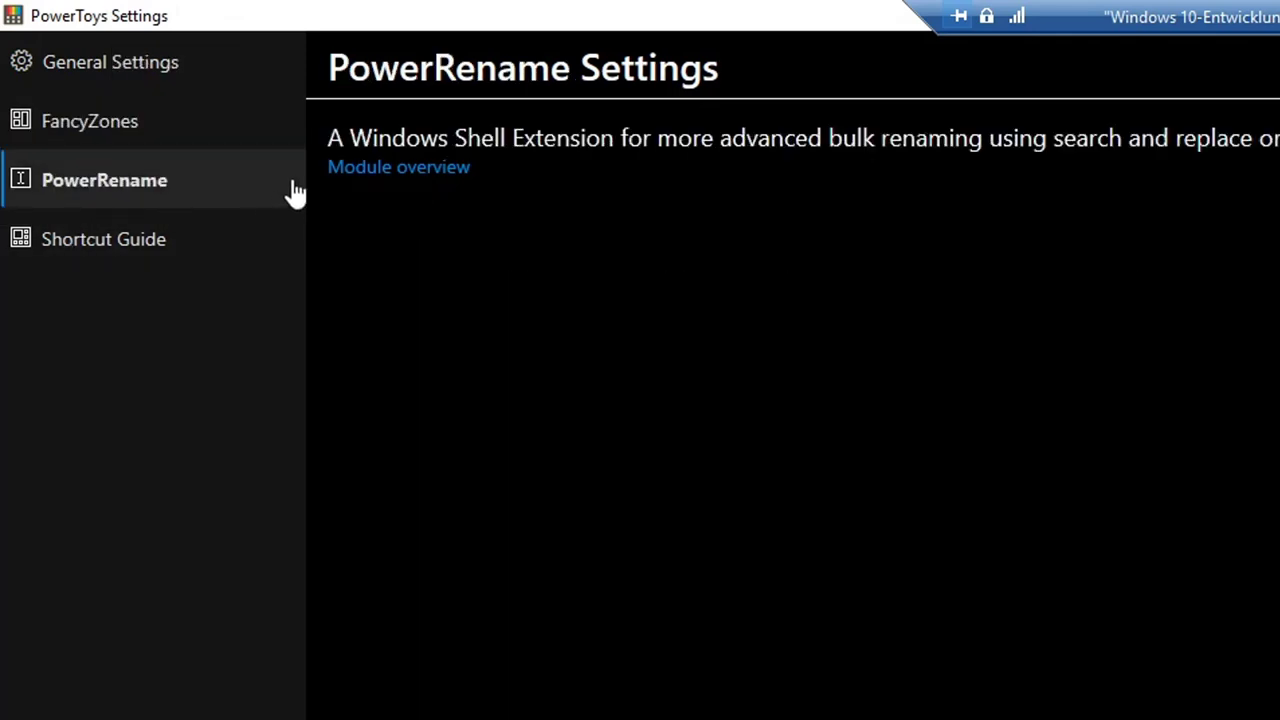
{"action": "left_click_drag", "start_coordinate": [370, 138], "coordinate": [886, 196]}
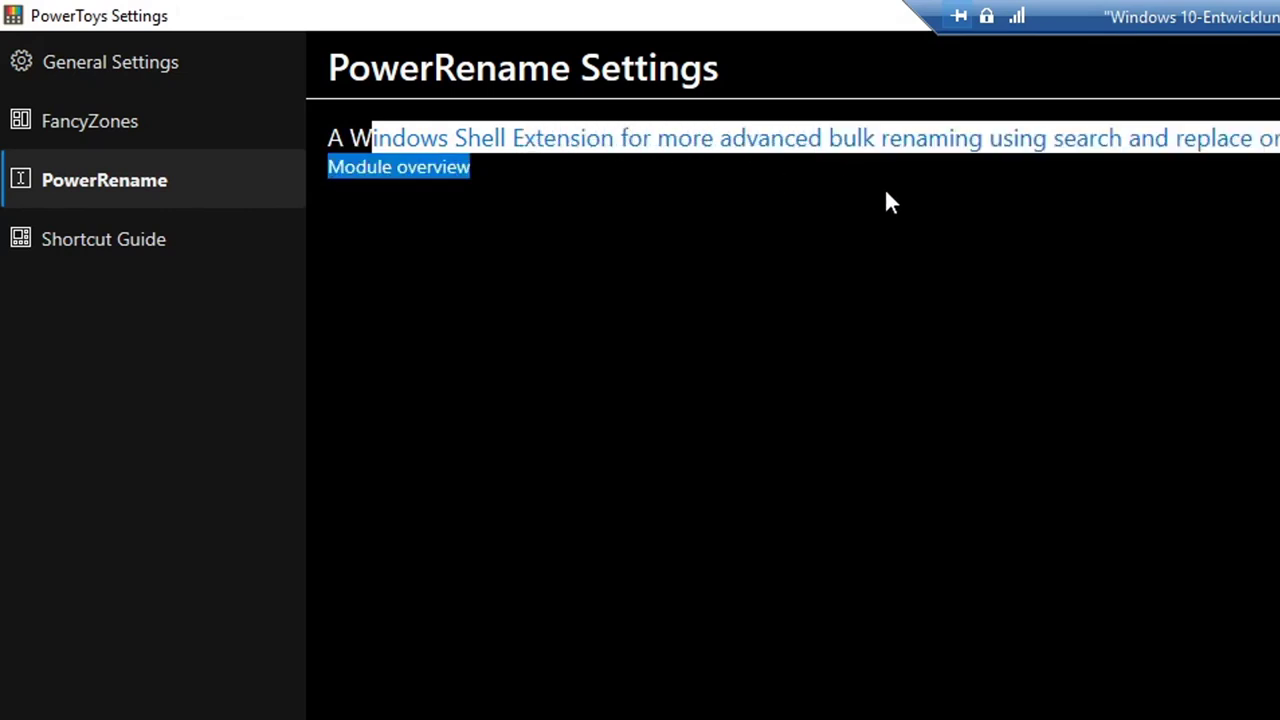
{"action": "left_click", "coordinate": [1050, 168]}
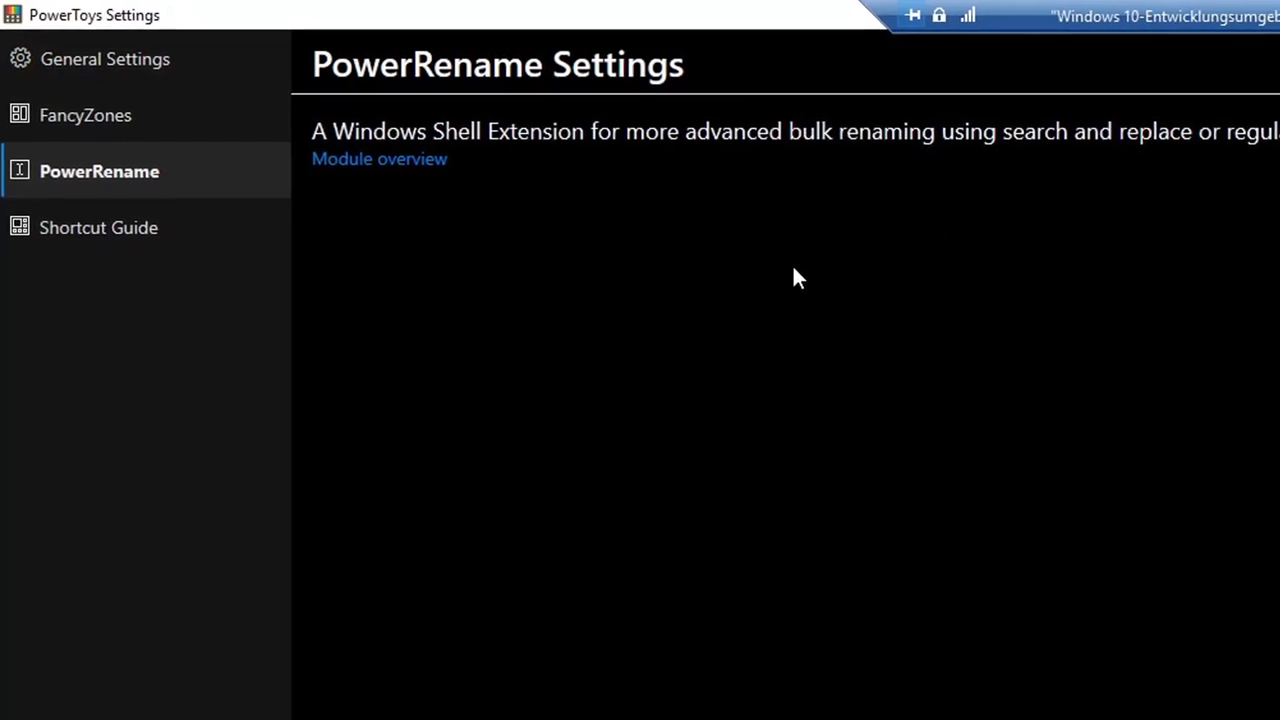
Step: Examine the Shortcut Guide's key-press duration setting and display its overlay of Windows shortcuts
{"action": "left_click", "coordinate": [133, 228]}
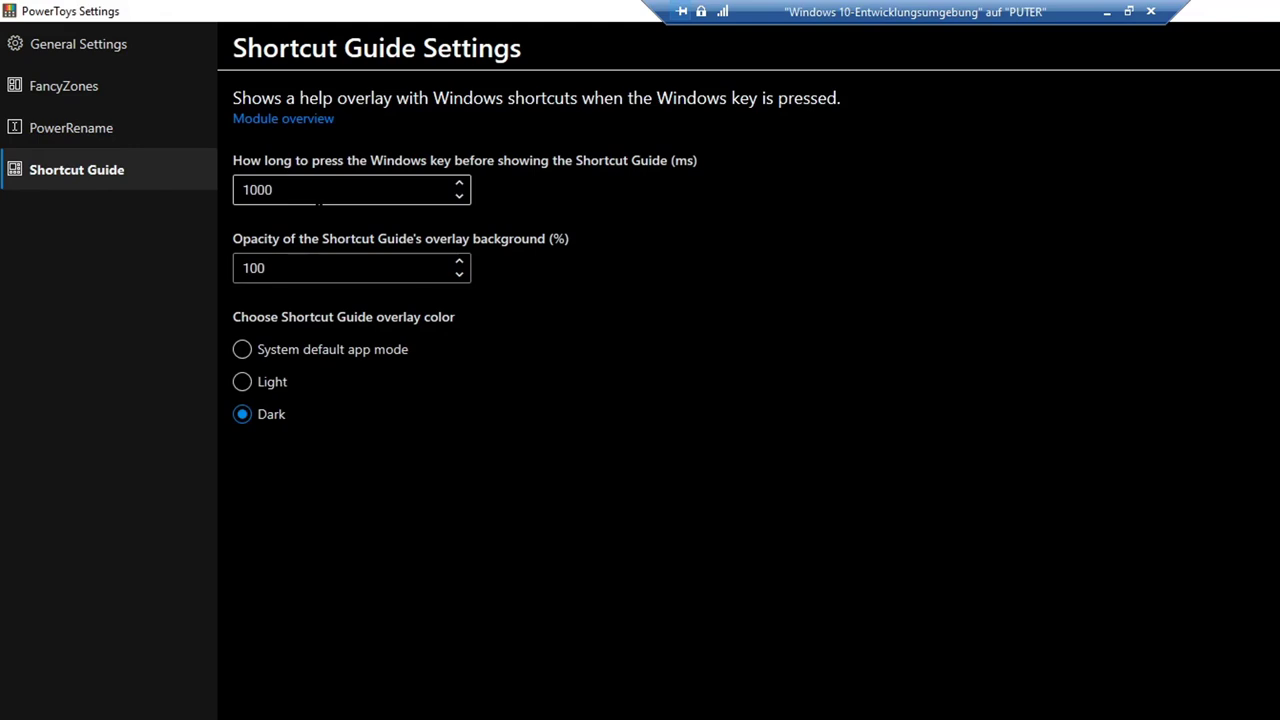
{"action": "left_click", "coordinate": [272, 190]}
{"action": "left_click_drag", "start_coordinate": [272, 190], "coordinate": [227, 196]}
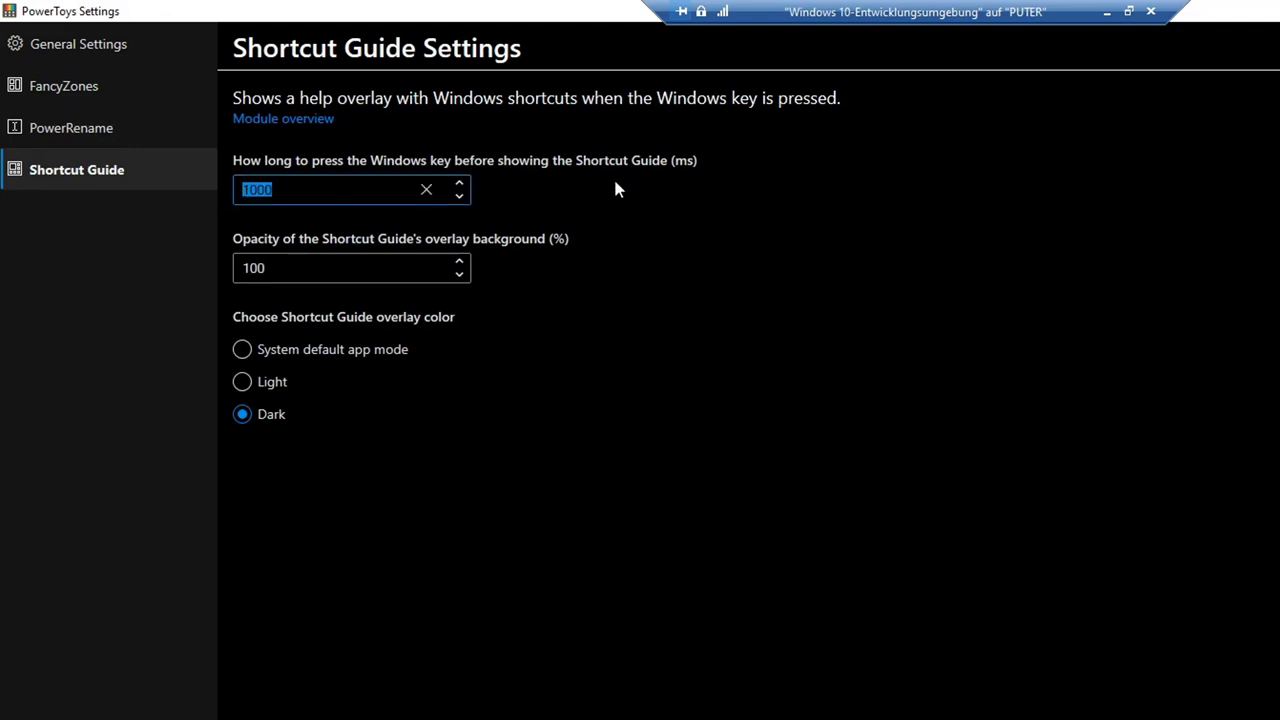
{"action": "left_click", "coordinate": [295, 188]}
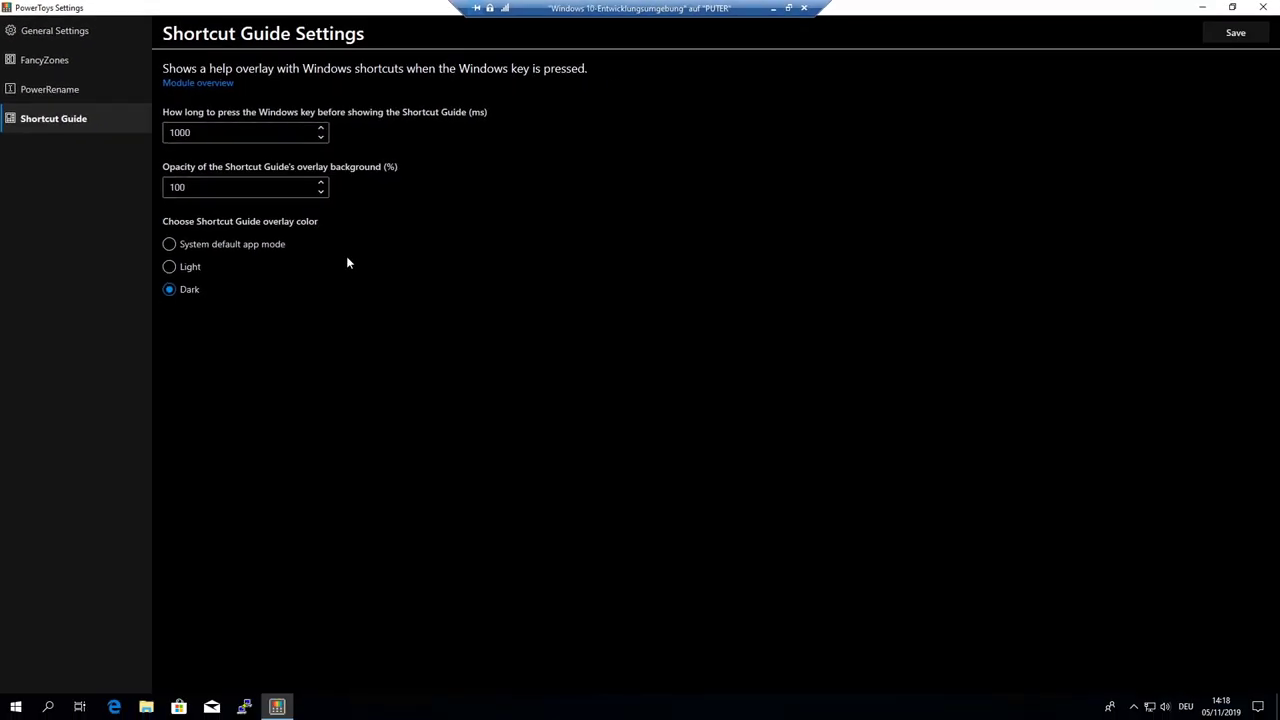
{"action": "key", "text": "super"}
{"action": "key", "text": "super"}
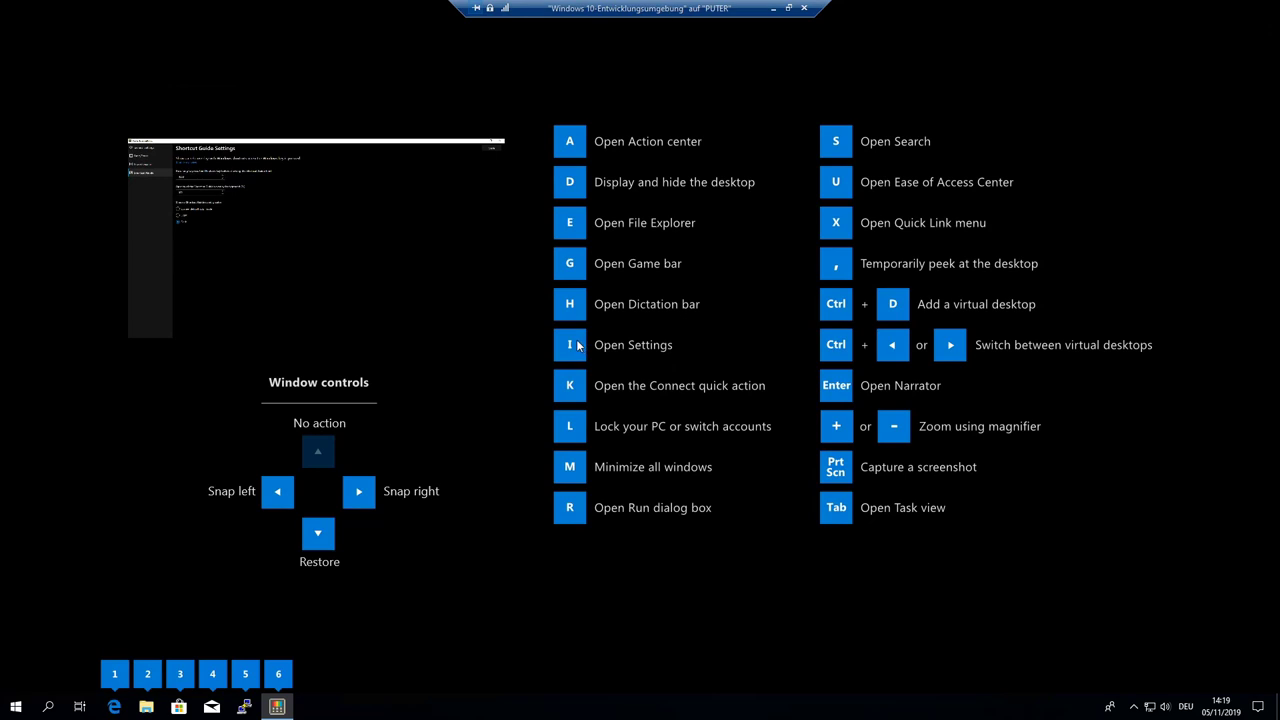
Step: Open Windows Settings with the shortcut shown in the Shortcut Guide, and close it again
{"action": "key", "text": "super+i"}
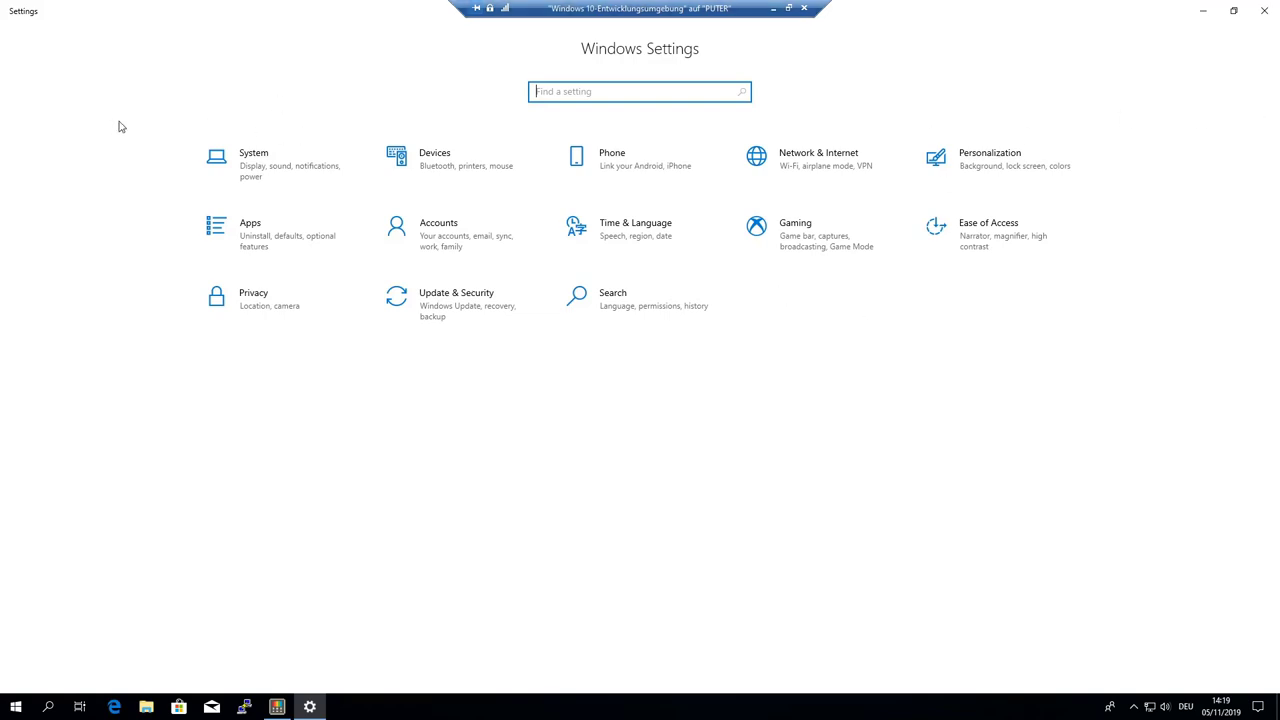
{"action": "left_click", "coordinate": [716, 63]}
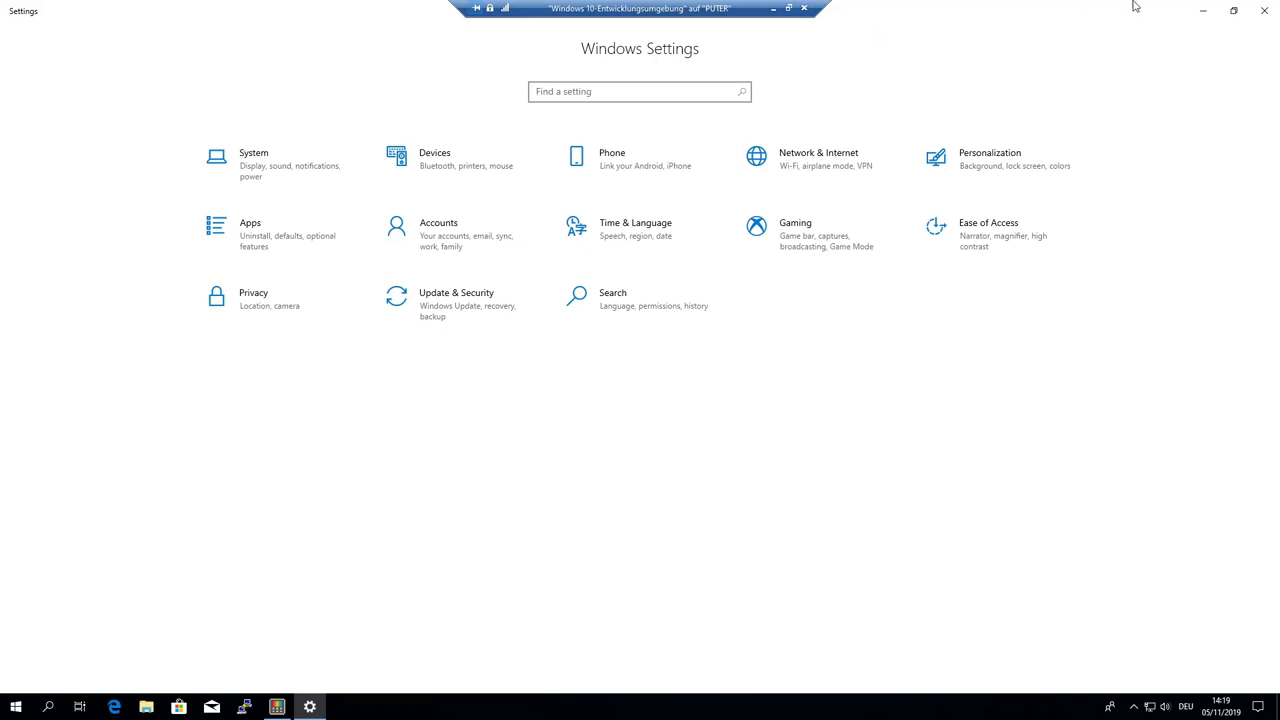
{"action": "left_click", "coordinate": [1256, 14]}
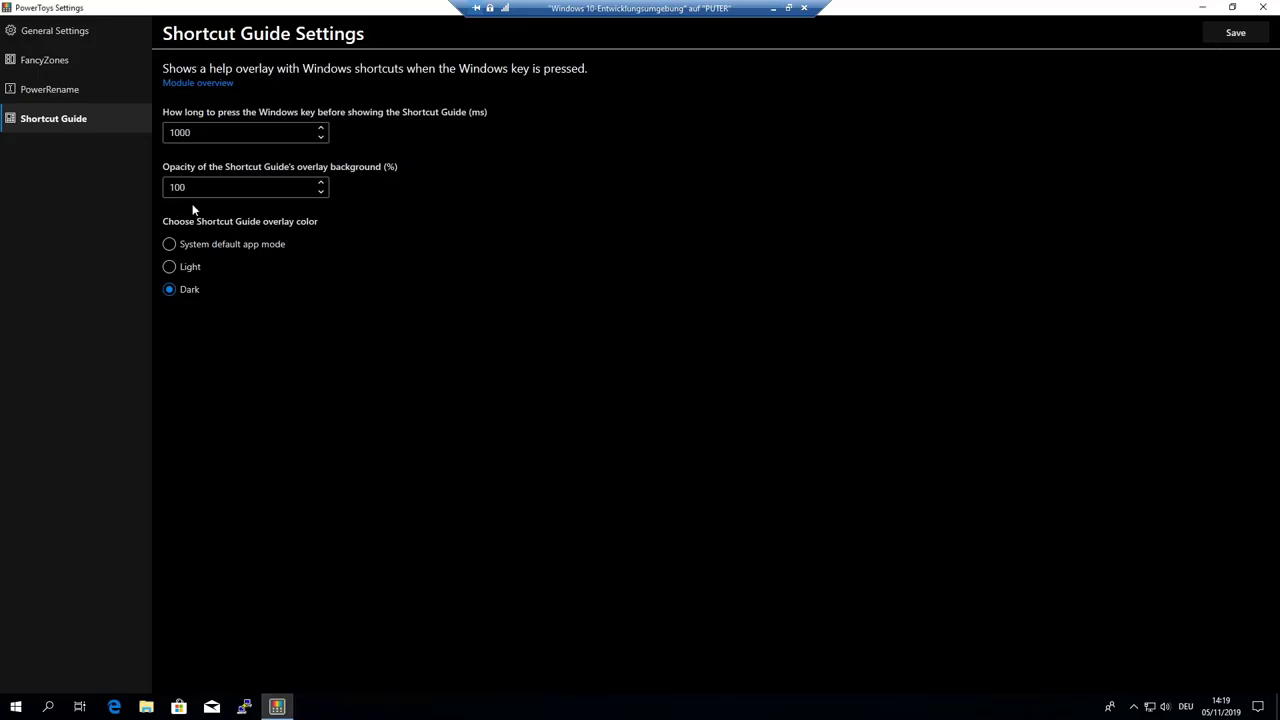
Step: Set the Shortcut Guide's overlay background opacity to 10%, choose the system default app mode color and save the settings
{"action": "left_click", "coordinate": [235, 187]}
{"action": "left_click_drag", "start_coordinate": [187, 187], "coordinate": [363, 168]}
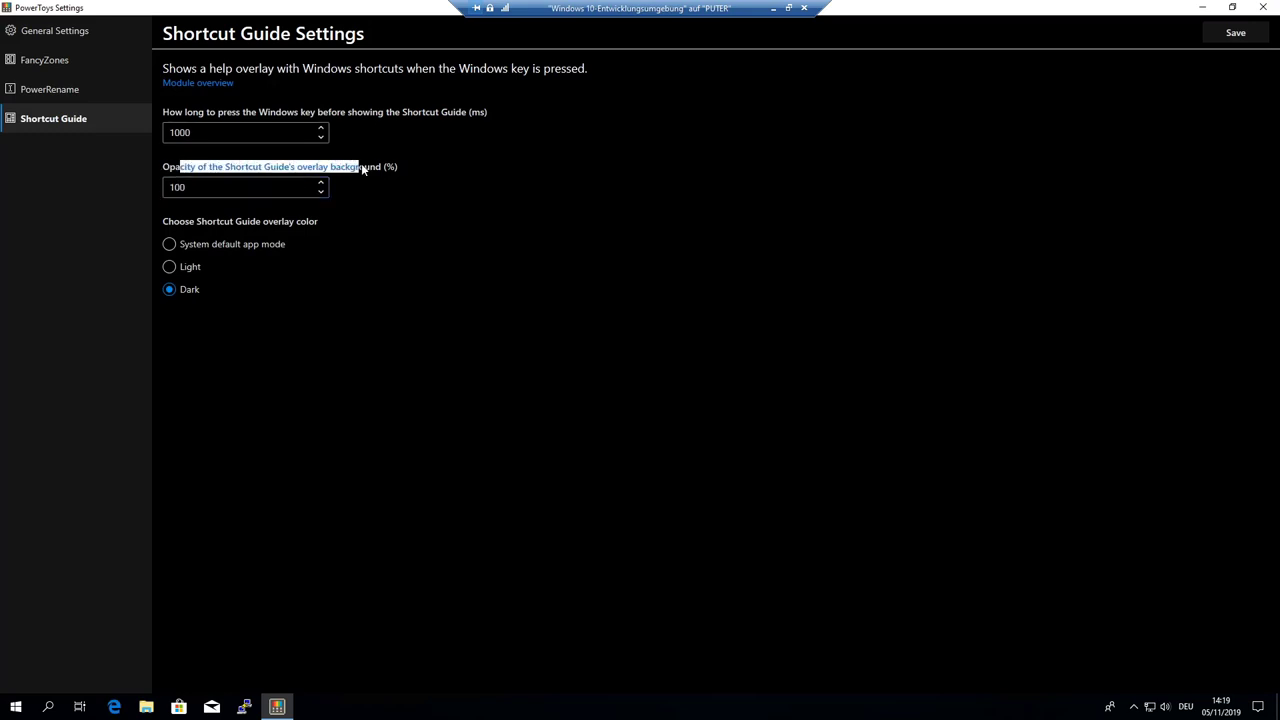
{"action": "left_click", "coordinate": [428, 205]}
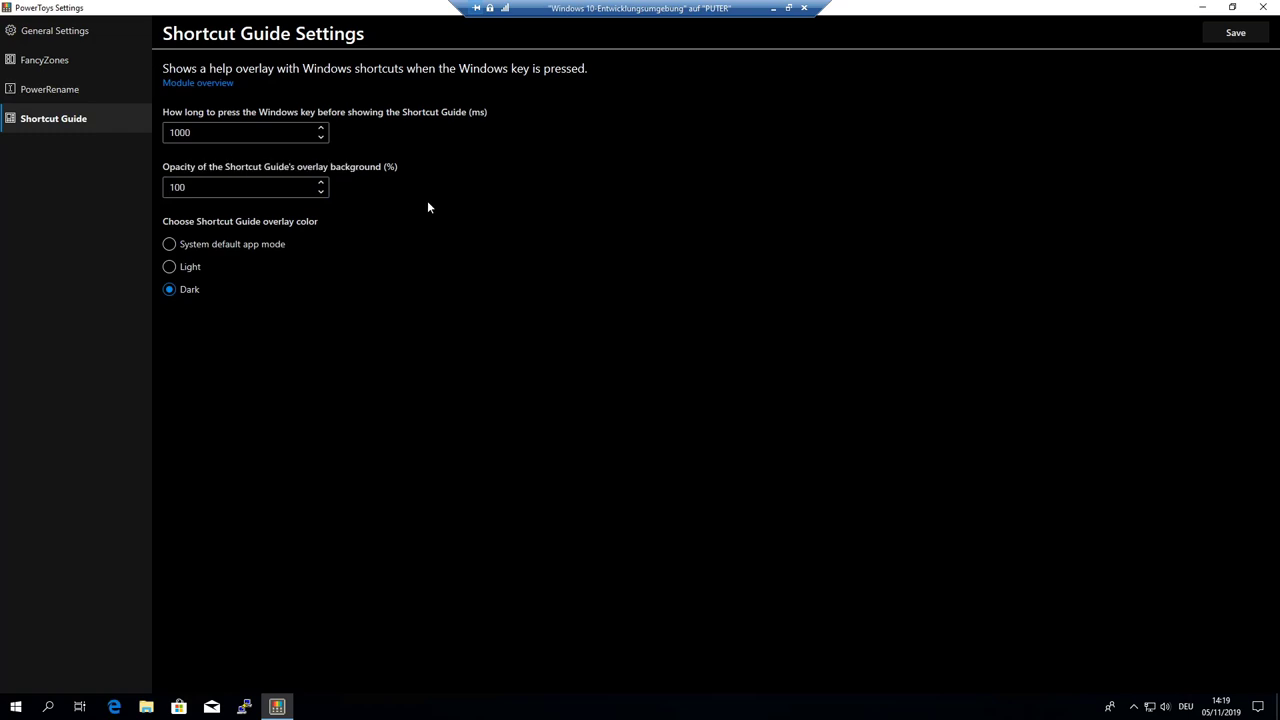
{"action": "left_click", "coordinate": [190, 170]}
{"action": "type", "text": "10"}
{"action": "left_click", "coordinate": [170, 249]}
{"action": "left_click", "coordinate": [1221, 34]}
{"action": "key", "text": "super"}
Step: Change the Shortcut Guide overlay color to Light, save the settings and display the overlay
{"action": "left_click", "coordinate": [189, 267]}
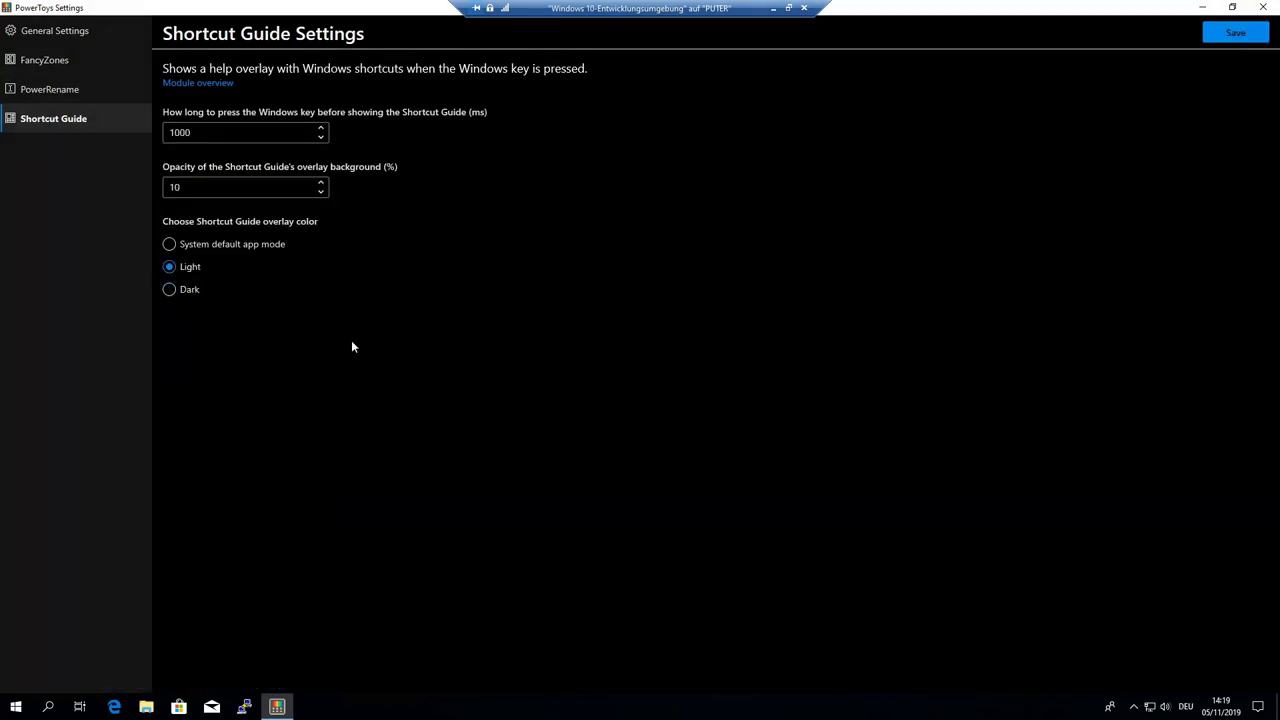
{"action": "left_click", "coordinate": [1222, 34]}
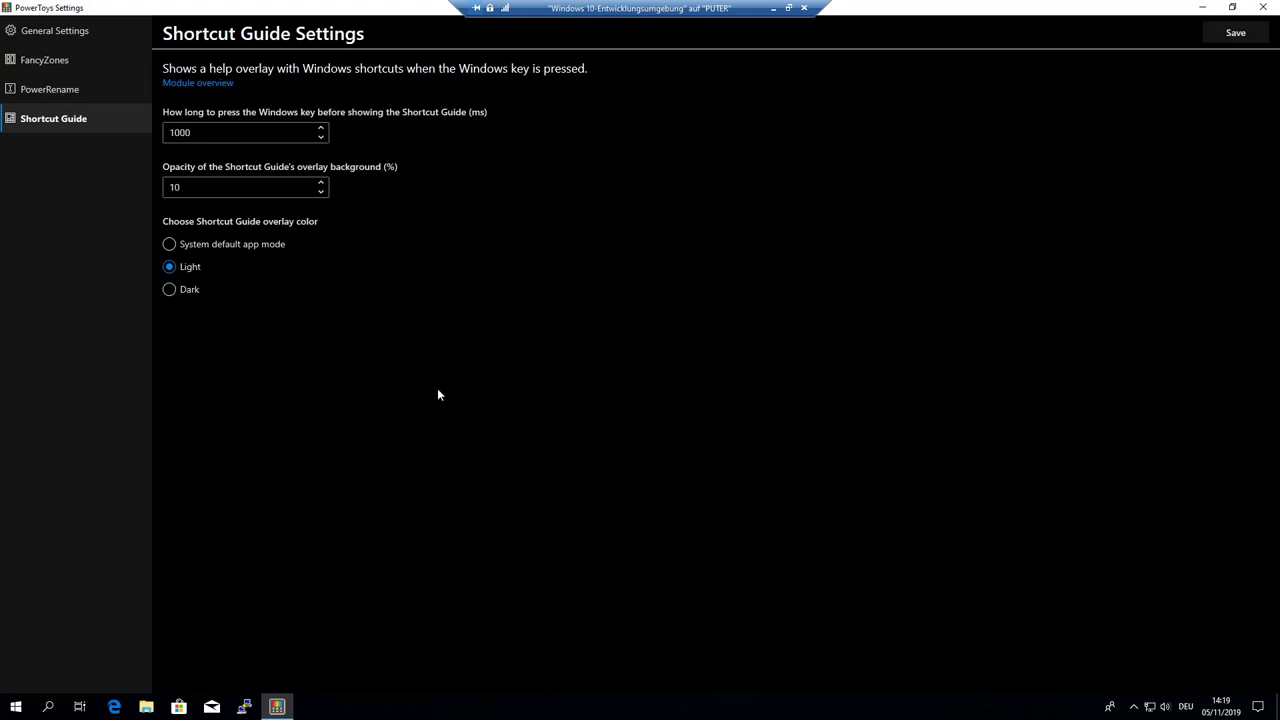
{"action": "key", "text": "super"}
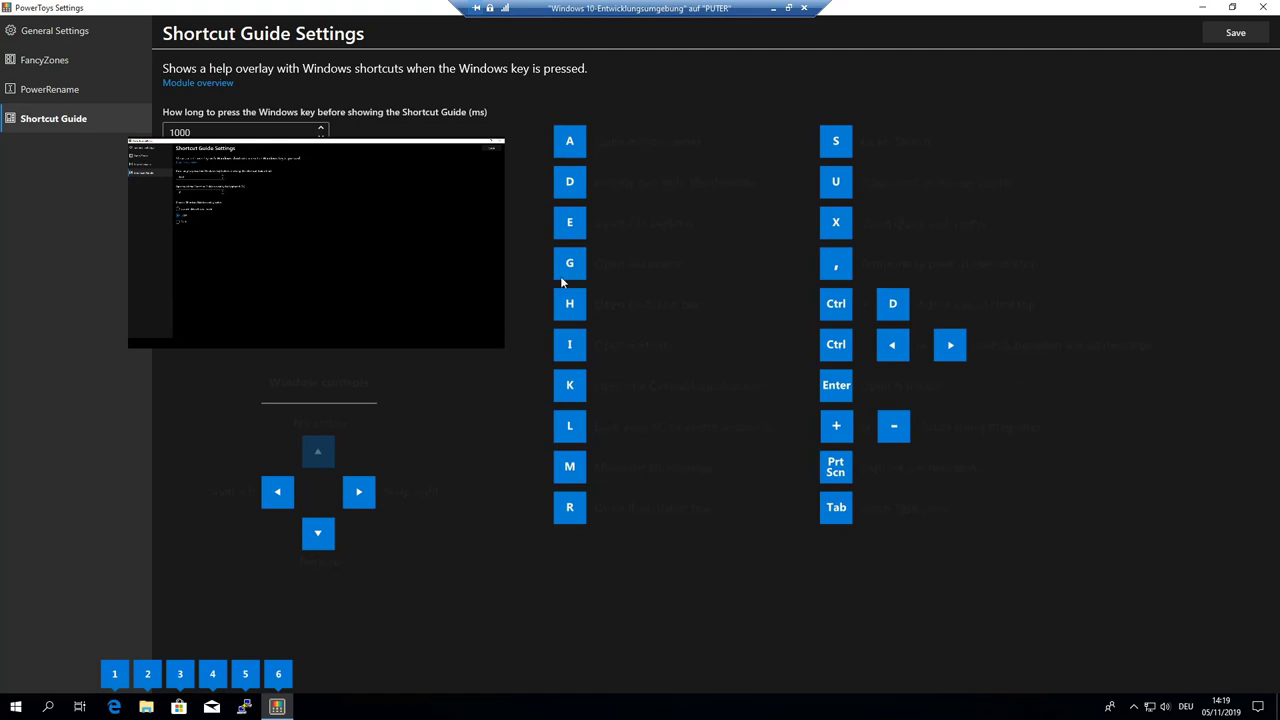
Step: Set the Shortcut Guide's overlay opacity to 100% and its color to Dark, and save the settings
{"action": "key", "text": "Tab"}
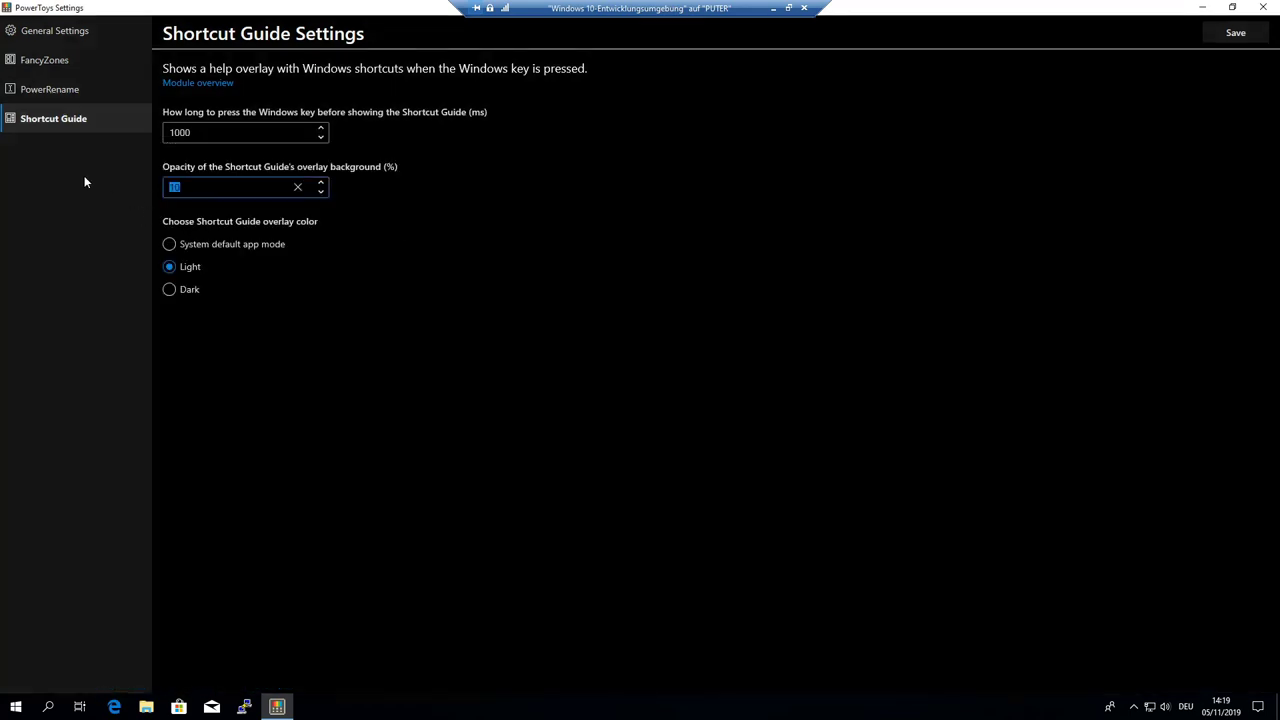
{"action": "type", "text": "100"}
{"action": "left_click", "coordinate": [1227, 36]}
{"action": "left_click", "coordinate": [190, 289]}
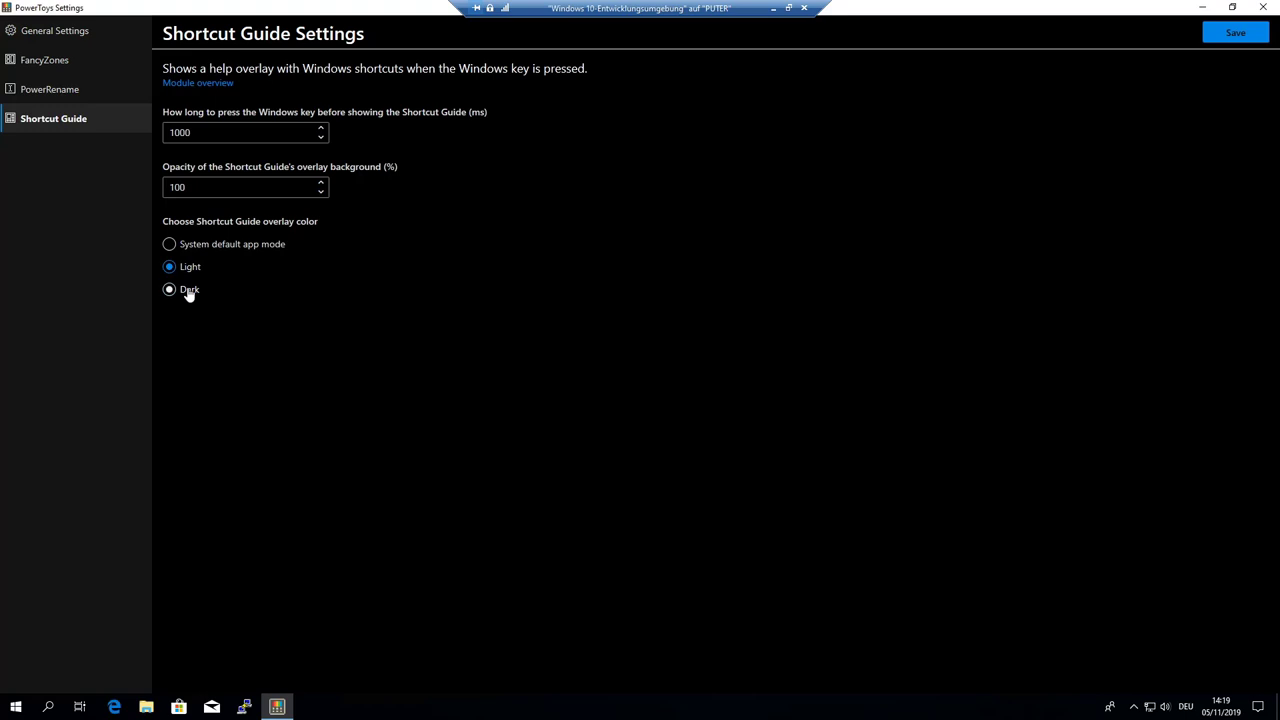
{"action": "left_click", "coordinate": [189, 279]}
{"action": "left_click", "coordinate": [188, 290]}
{"action": "key", "text": "super"}
{"action": "left_click", "coordinate": [1210, 32]}
Step: Show the PowerRename settings in a smaller window away from the desktop icons and review the bulk renaming description
{"action": "left_click", "coordinate": [66, 90]}
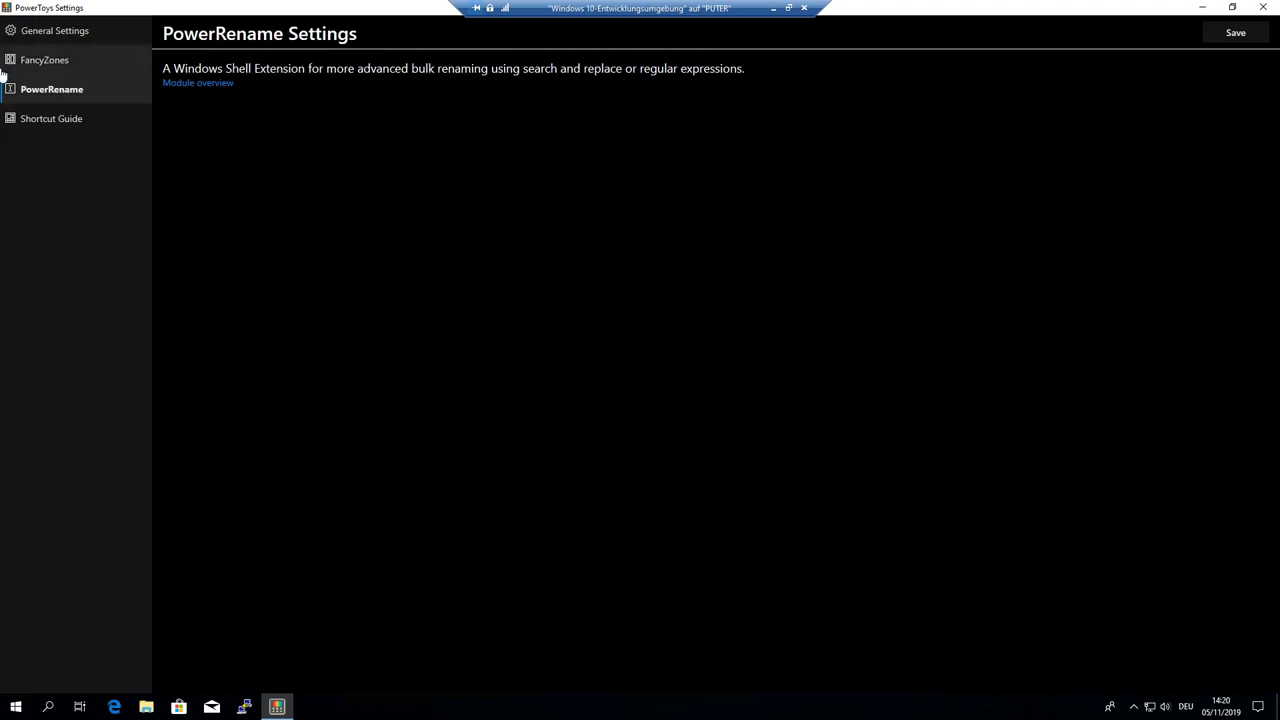
{"action": "double_click", "coordinate": [1041, 7]}
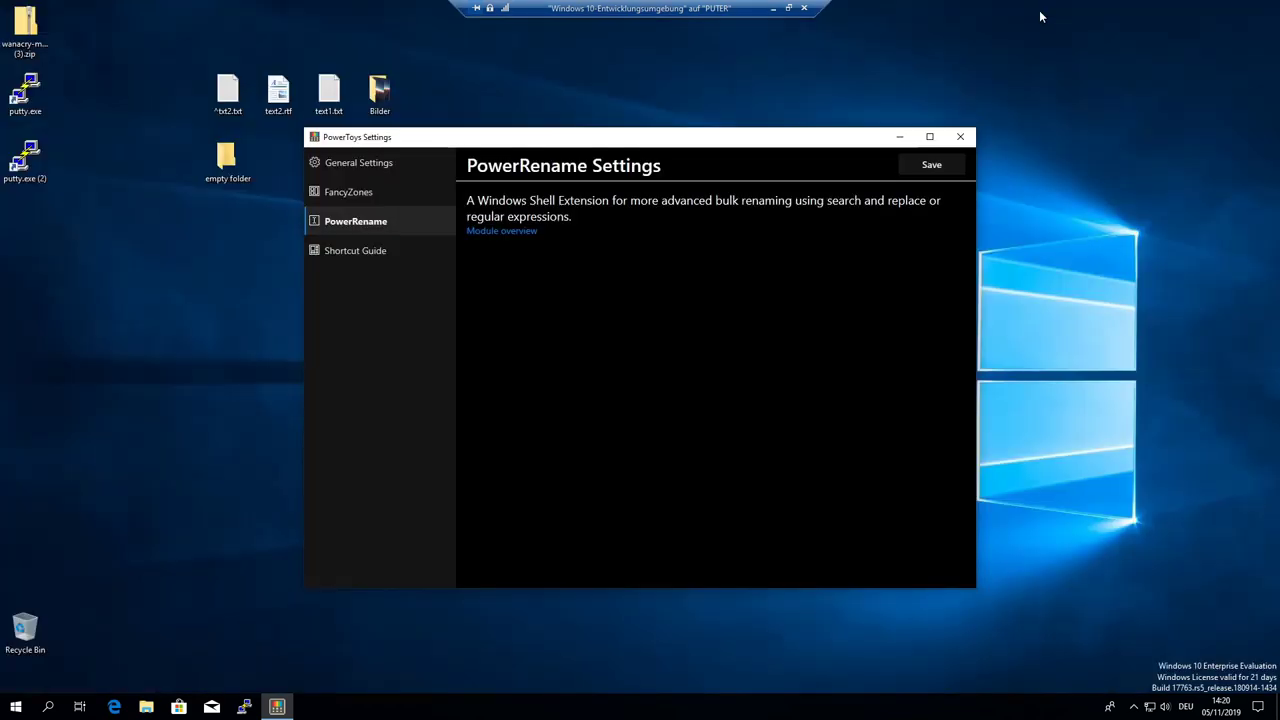
{"action": "left_click_drag", "start_coordinate": [809, 137], "coordinate": [1052, 78]}
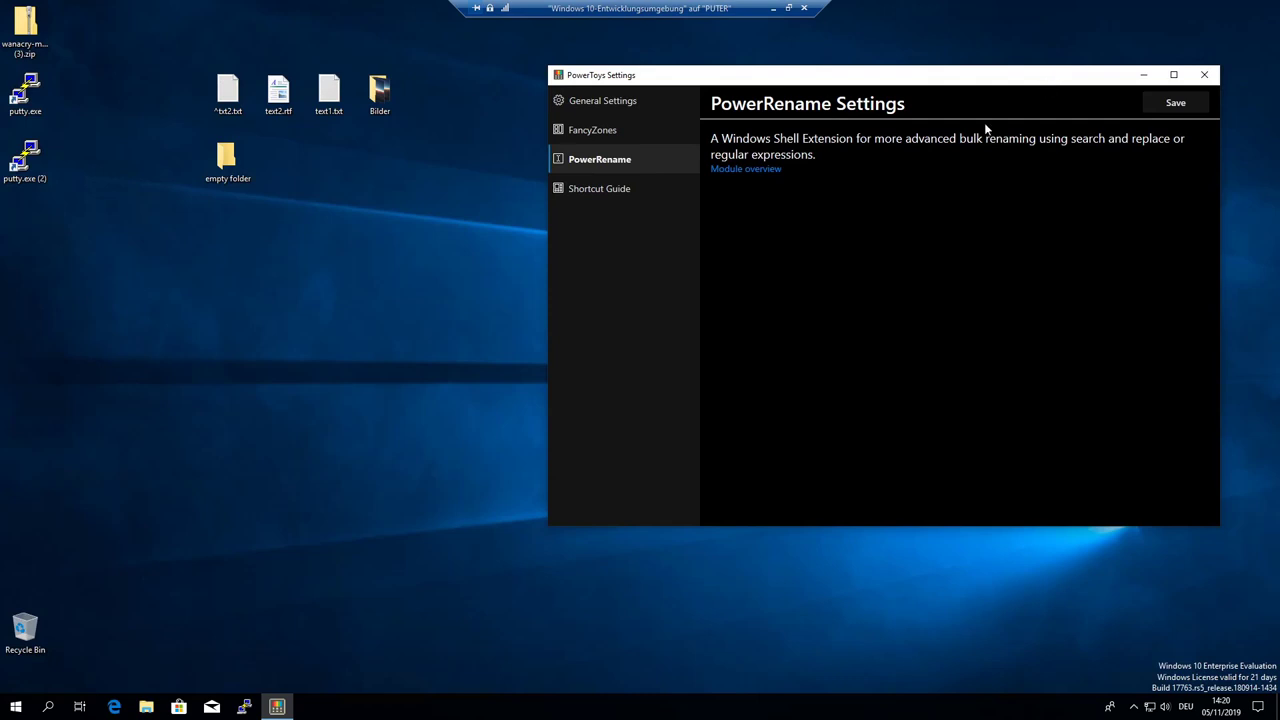
{"action": "left_click_drag", "start_coordinate": [910, 140], "coordinate": [1135, 146]}
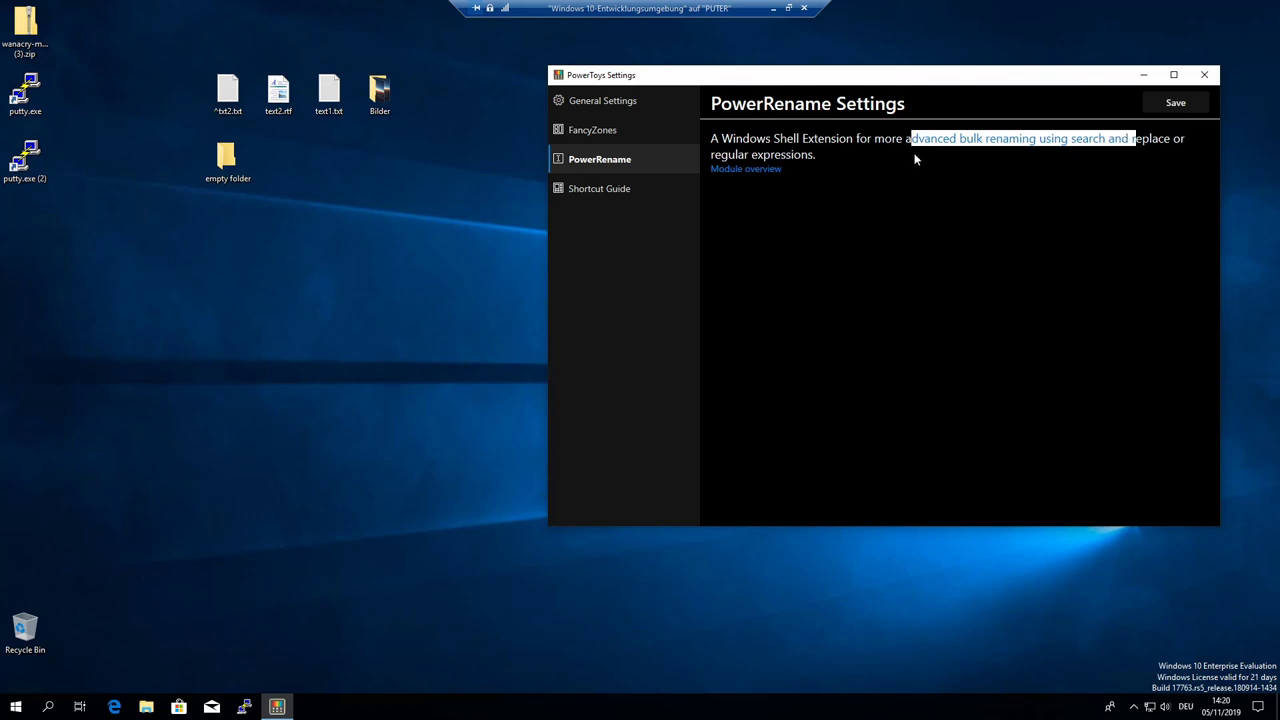
{"action": "left_click_drag", "start_coordinate": [772, 140], "coordinate": [885, 138]}
{"action": "left_click", "coordinate": [963, 168]}
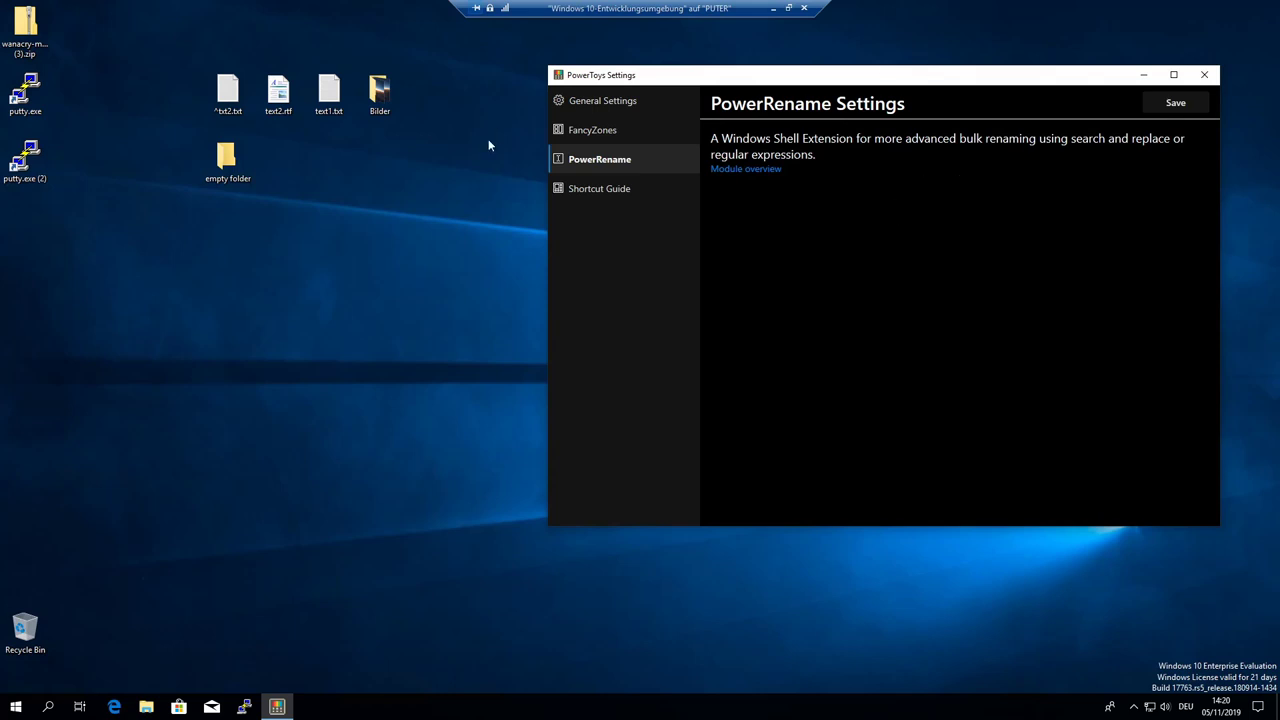
Step: Open the Bilder folder from the desktop and look over its image file names
{"action": "left_click", "coordinate": [379, 92]}
{"action": "double_click", "coordinate": [379, 92]}
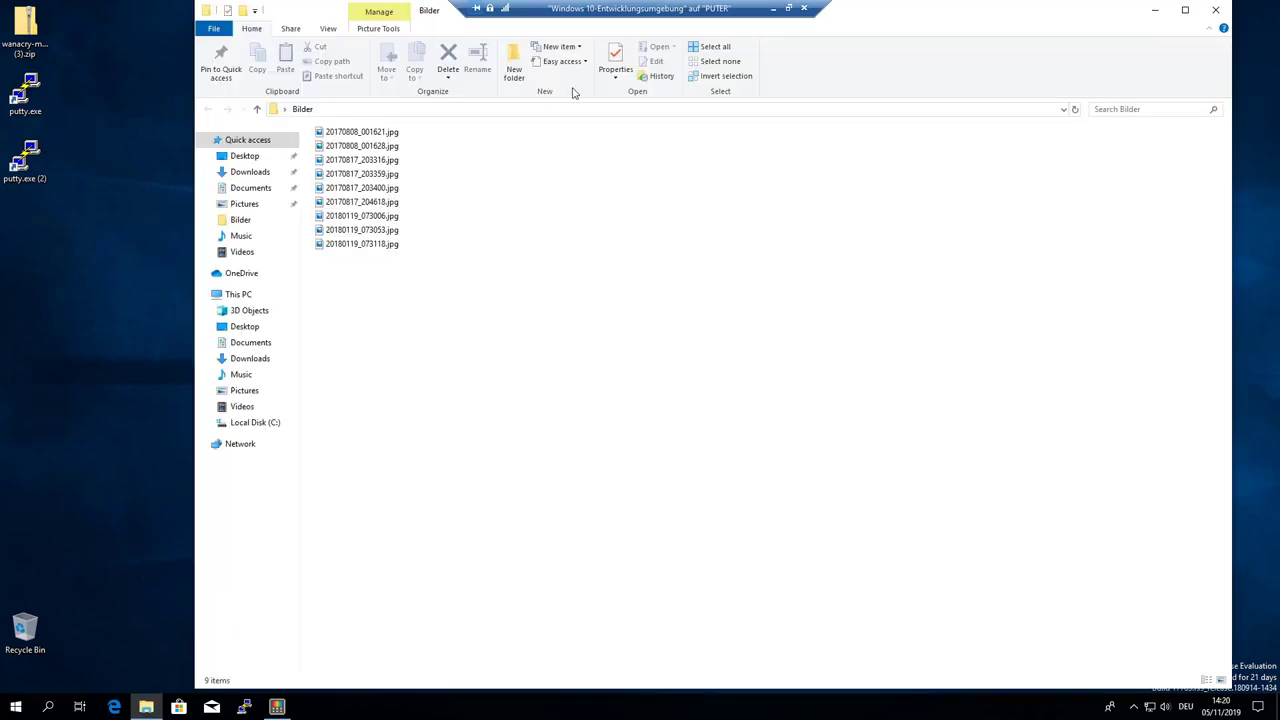
{"action": "left_click_drag", "start_coordinate": [914, 5], "coordinate": [902, 26]}
{"action": "left_click", "coordinate": [345, 155]}
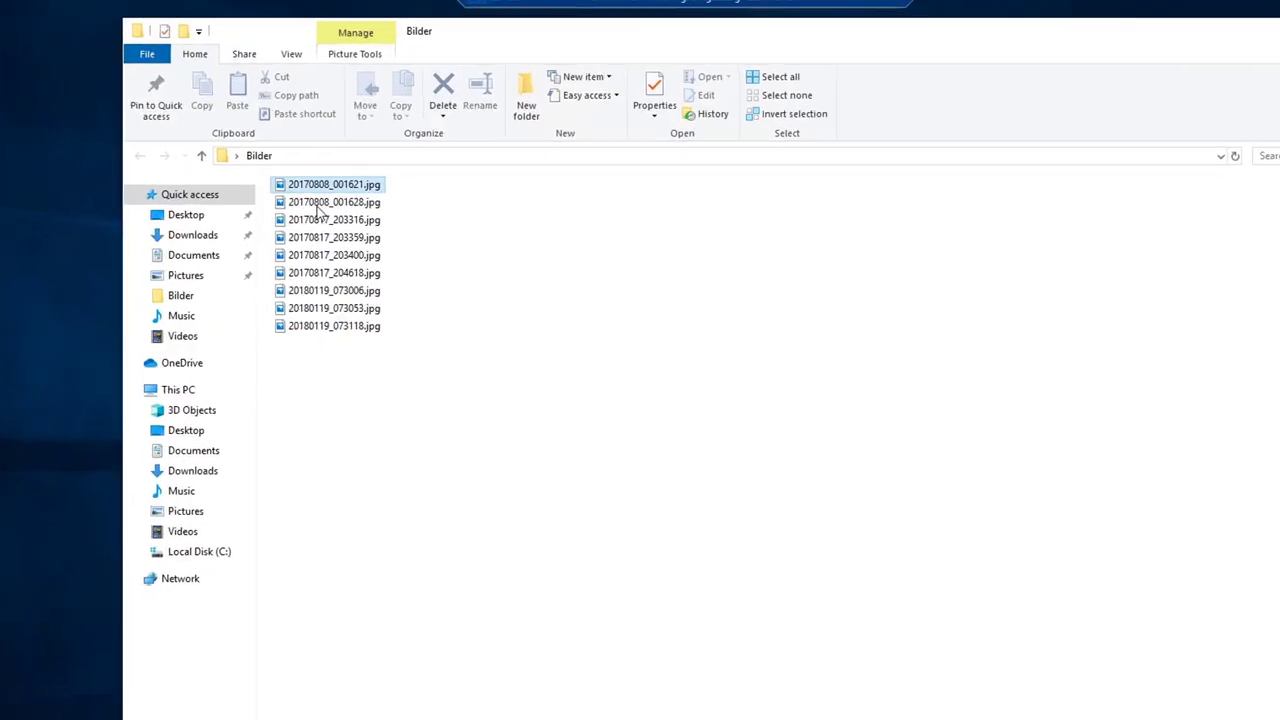
{"action": "left_click", "coordinate": [317, 237]}
{"action": "left_click", "coordinate": [321, 352]}
{"action": "right_click", "coordinate": [394, 337]}
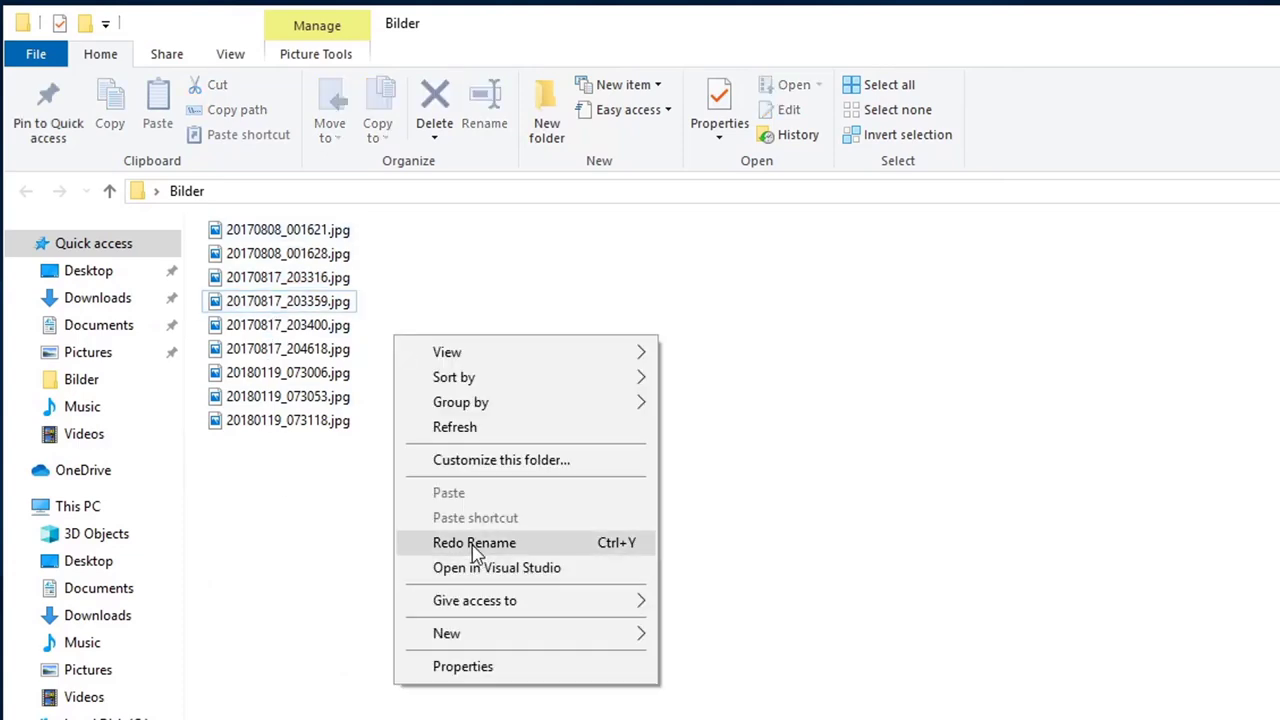
{"action": "left_click", "coordinate": [989, 566]}
Step: Select all the JPG images in the Bilder folder and open PowerRename for them
{"action": "left_click_drag", "start_coordinate": [397, 527], "coordinate": [228, 208]}
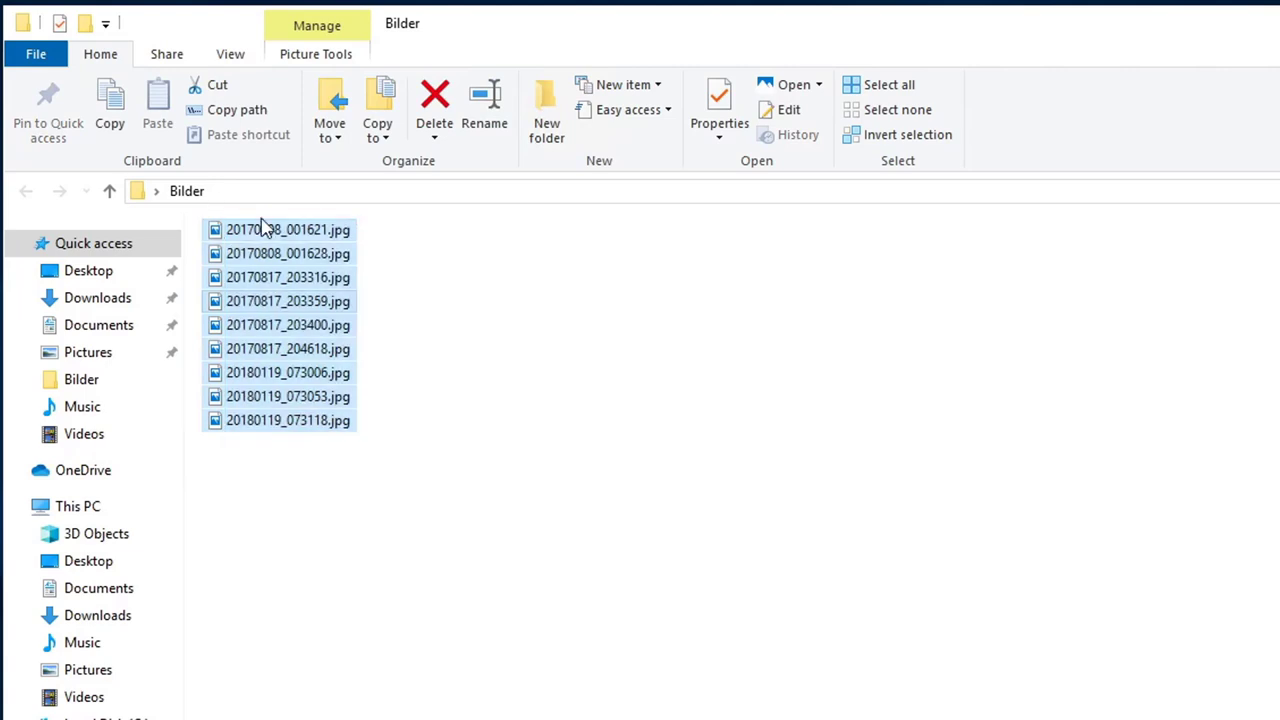
{"action": "right_click", "coordinate": [266, 291]}
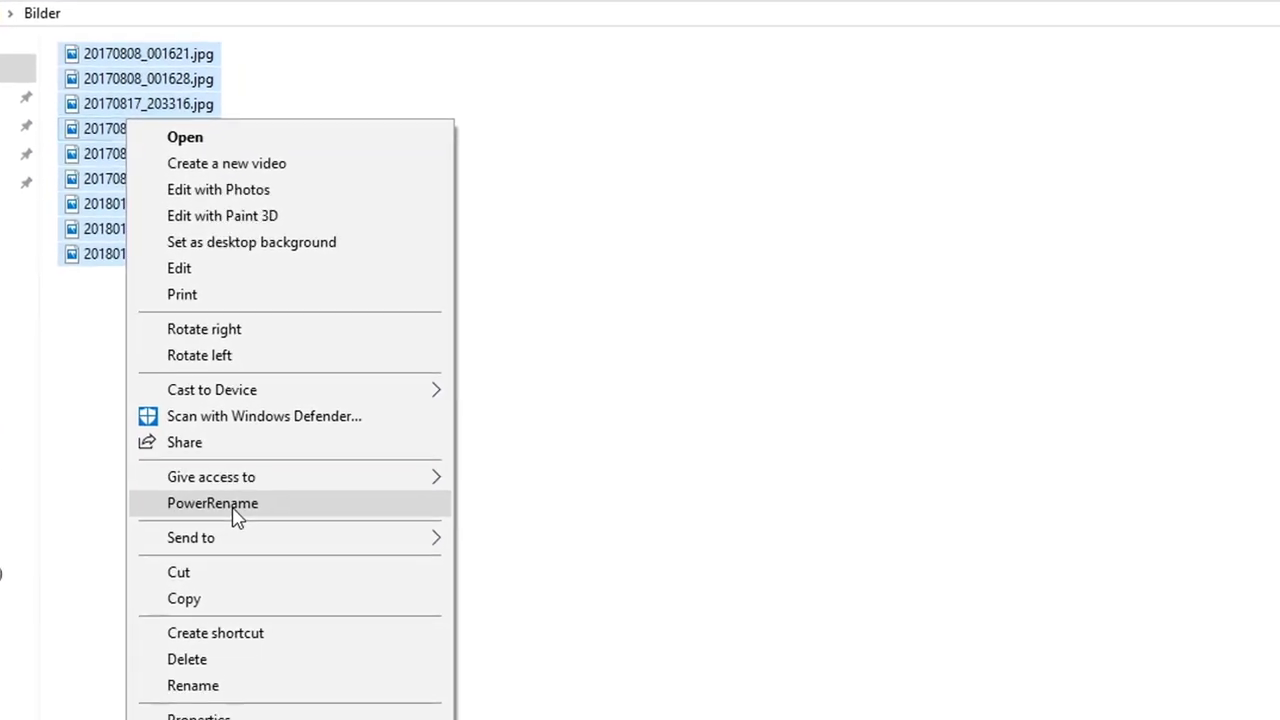
{"action": "left_click", "coordinate": [236, 515]}
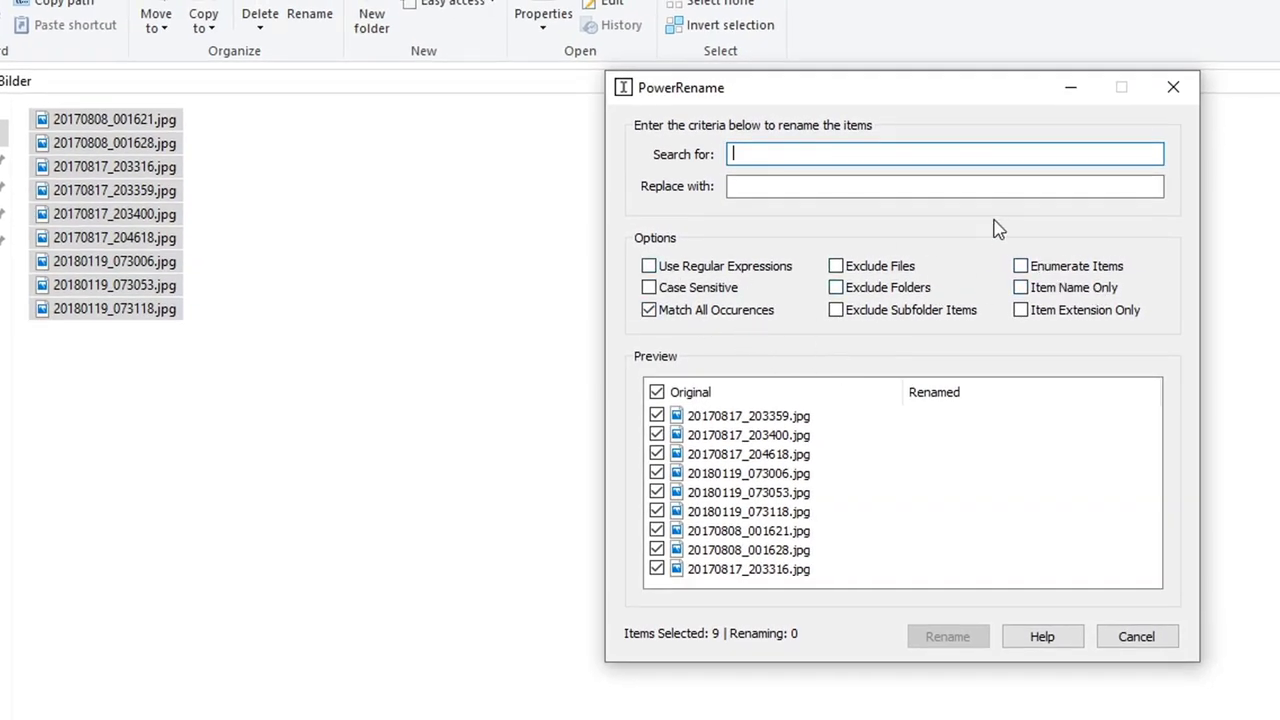
Step: Try PowerRename's Case Sensitive and Match All Occurences options and point out the regular expression and search and replace settings
{"action": "left_click", "coordinate": [649, 270]}
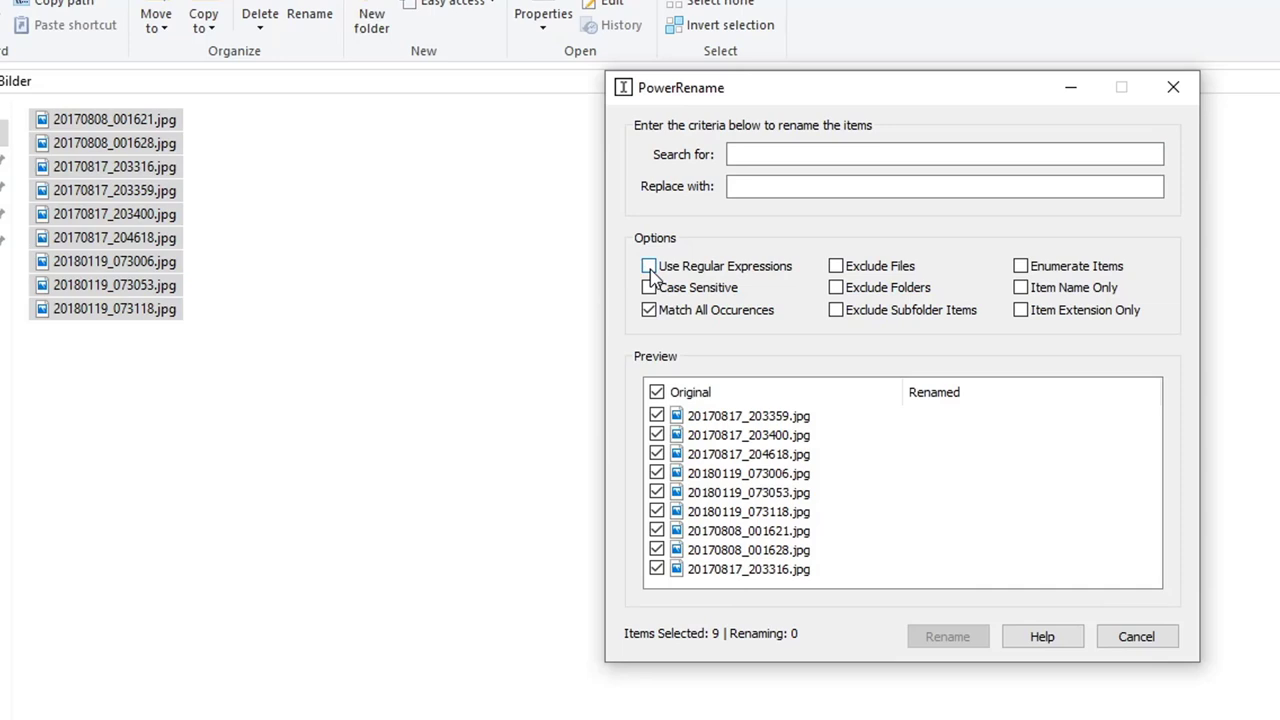
{"action": "left_click", "coordinate": [800, 184]}
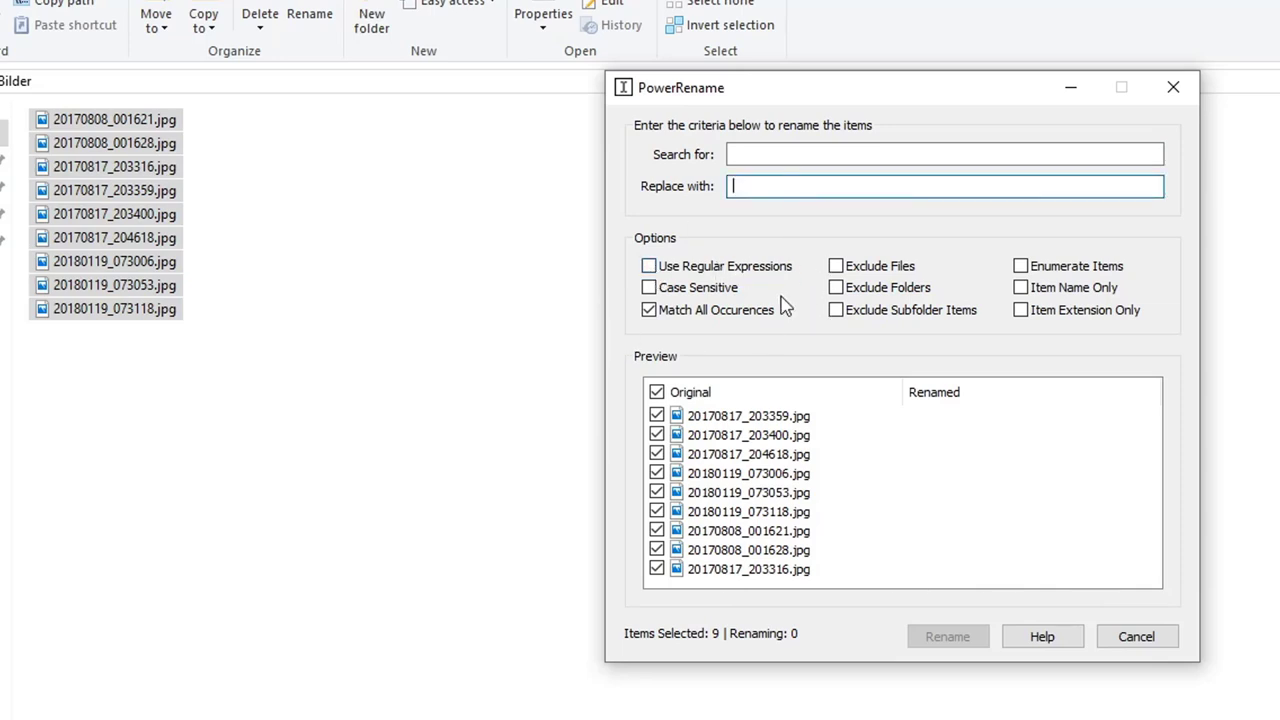
{"action": "left_click", "coordinate": [649, 289]}
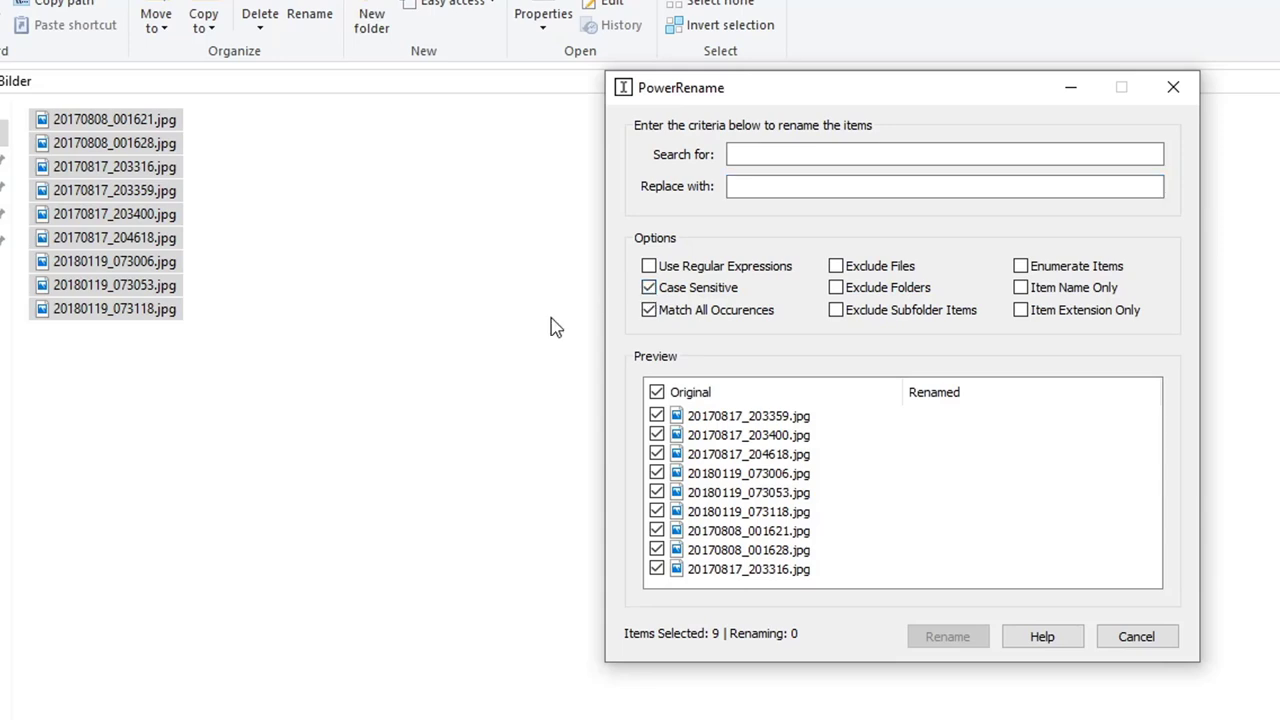
{"action": "left_click", "coordinate": [655, 288]}
{"action": "left_click", "coordinate": [651, 312]}
{"action": "left_click", "coordinate": [740, 158]}
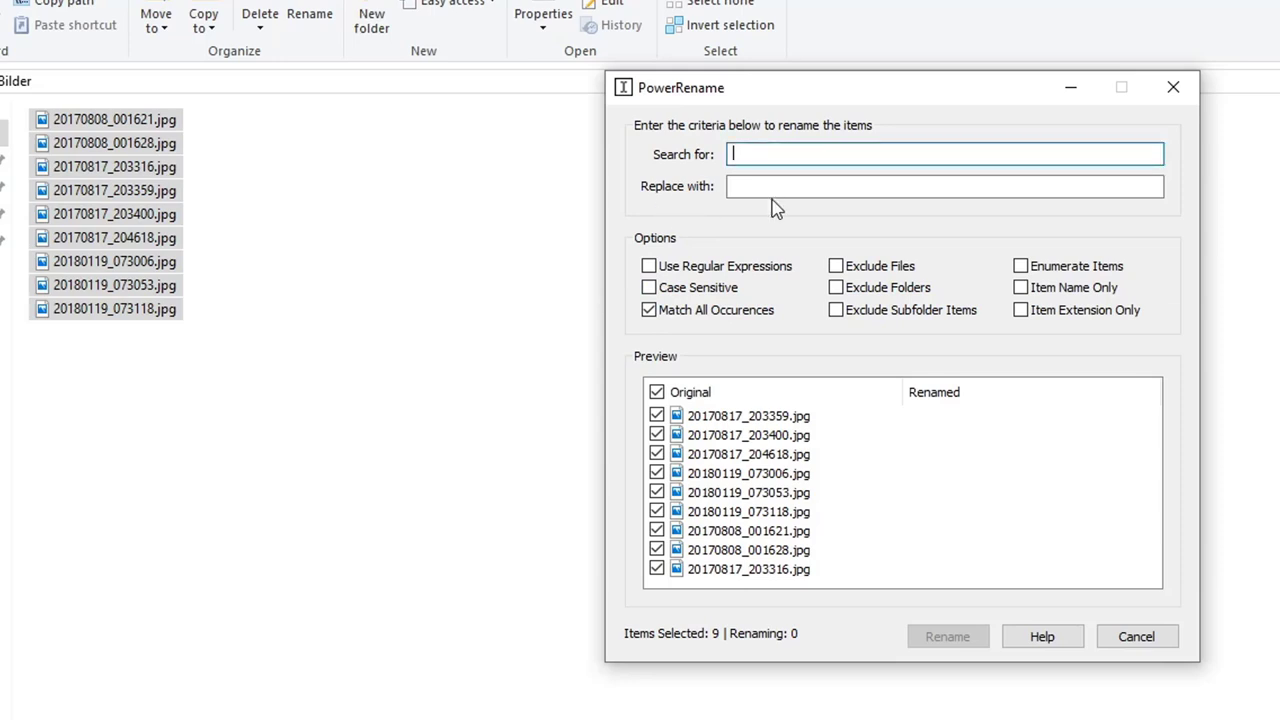
Step: Go through the options for excluding files, folders and subfolder items, and try Enumerate Items
{"action": "left_click", "coordinate": [900, 272]}
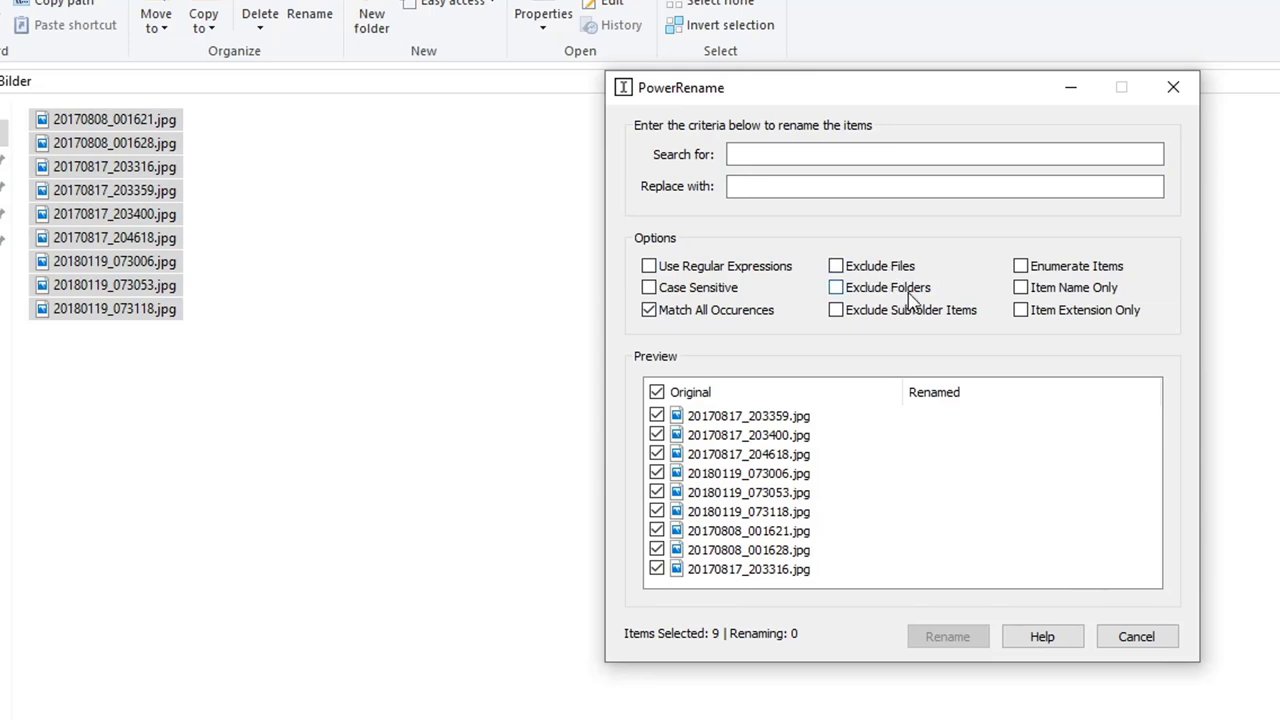
{"action": "left_click", "coordinate": [905, 290]}
{"action": "left_click", "coordinate": [924, 320]}
{"action": "left_click", "coordinate": [1035, 268]}
{"action": "left_click", "coordinate": [1030, 268]}
Step: Try the Item Name Only and Item Extension Only options, and exclude and re-include 20170817_203400.jpg
{"action": "left_click", "coordinate": [747, 434]}
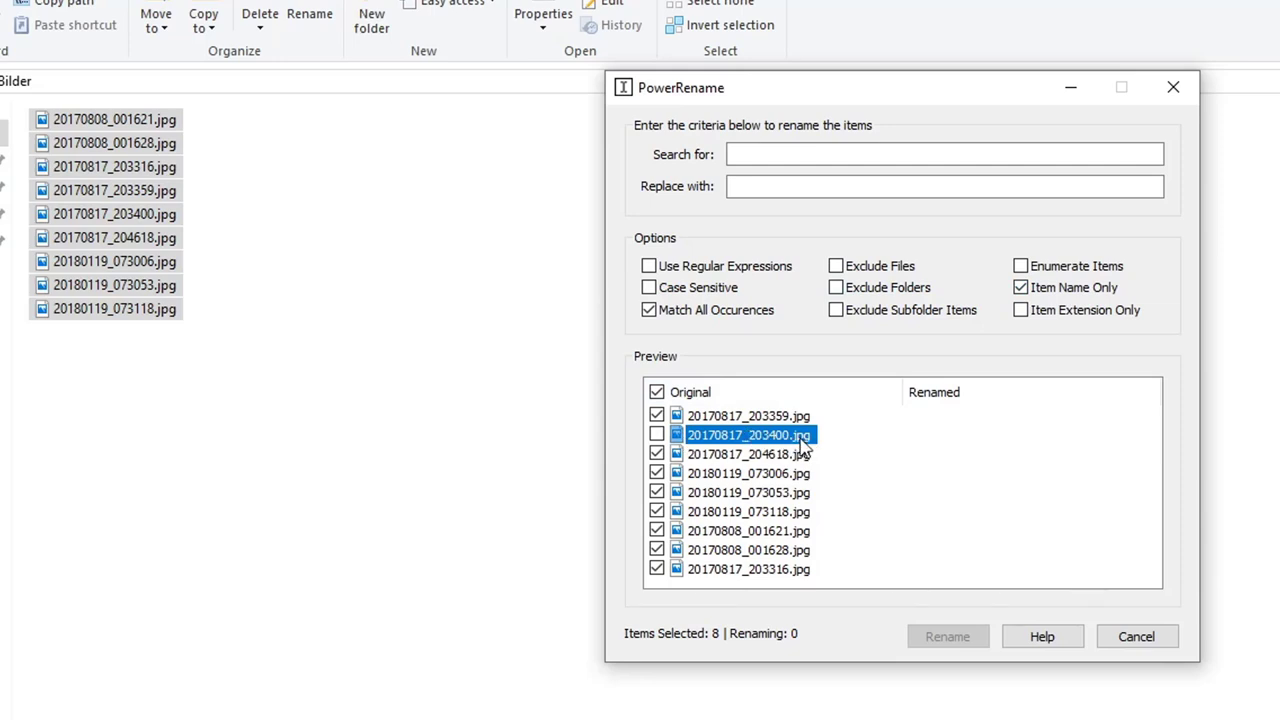
{"action": "key", "text": "space"}
{"action": "left_click", "coordinate": [1021, 288]}
{"action": "left_click", "coordinate": [1024, 314]}
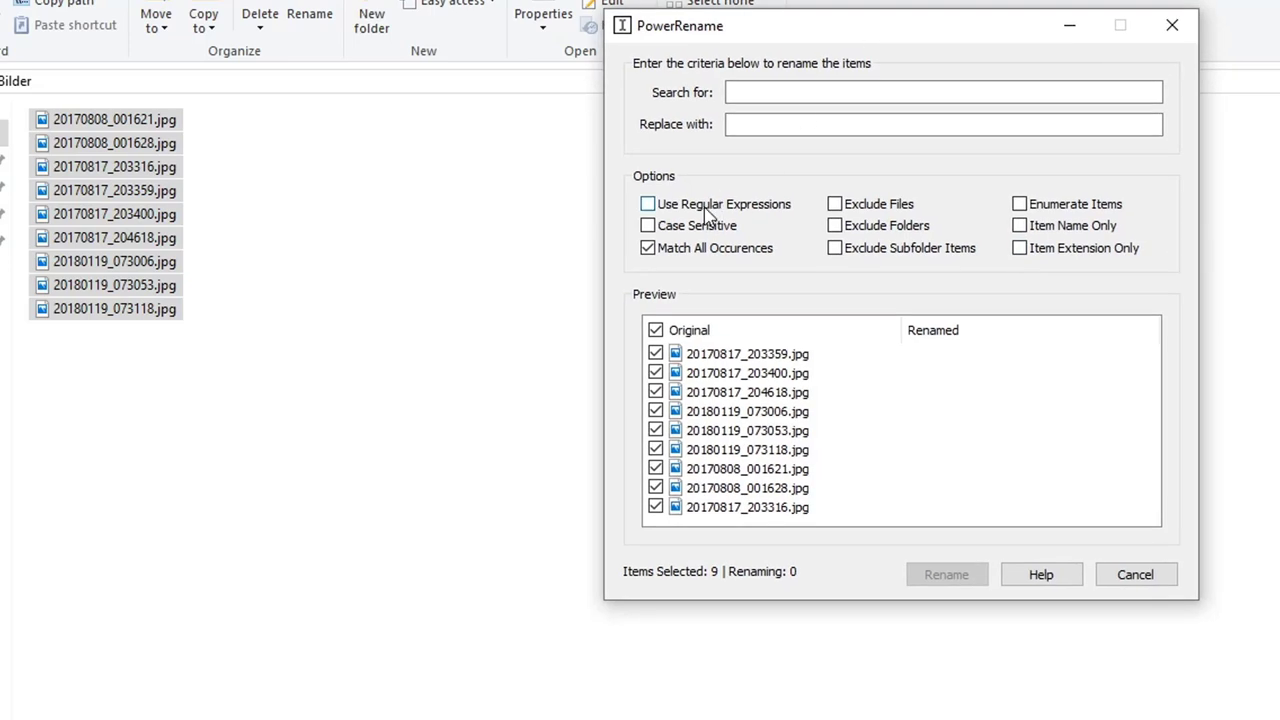
Step: Exclude 20170817_203400.jpg and 20170817_203316.jpg from the renaming and restrict it to Item Extension Only
{"action": "left_click", "coordinate": [815, 372]}
{"action": "left_click", "coordinate": [815, 507]}
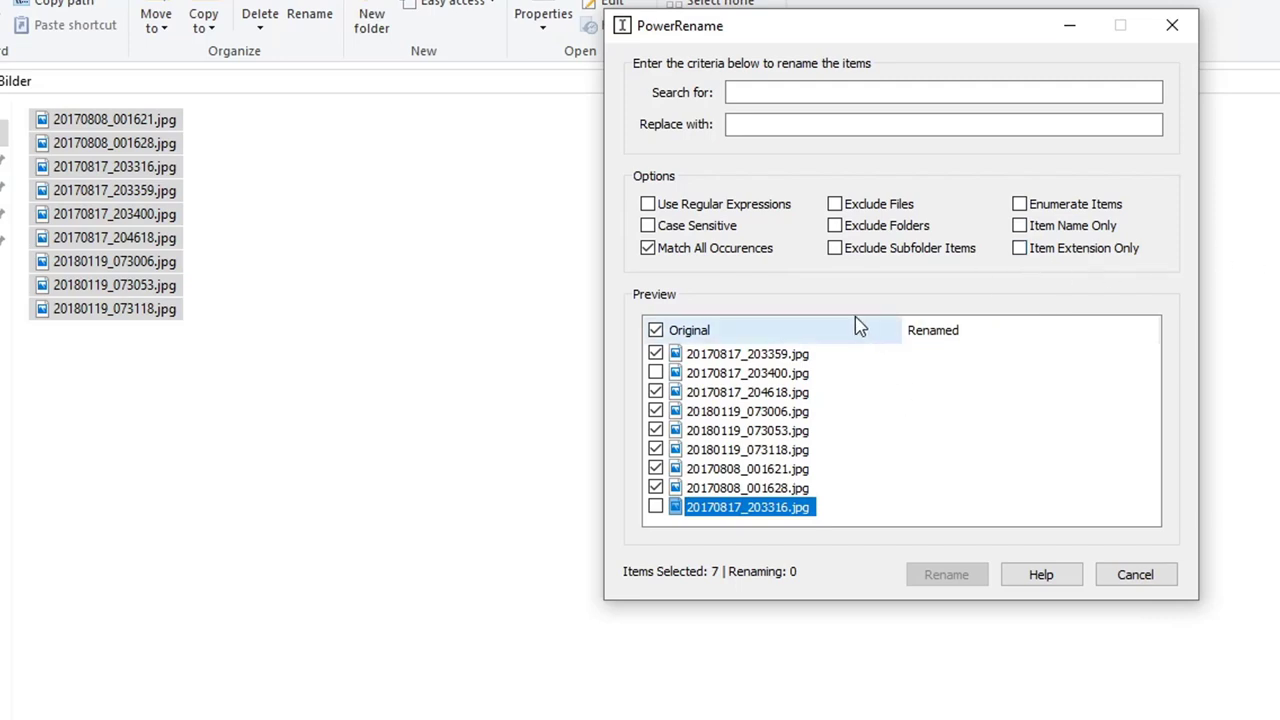
{"action": "left_click", "coordinate": [1020, 255]}
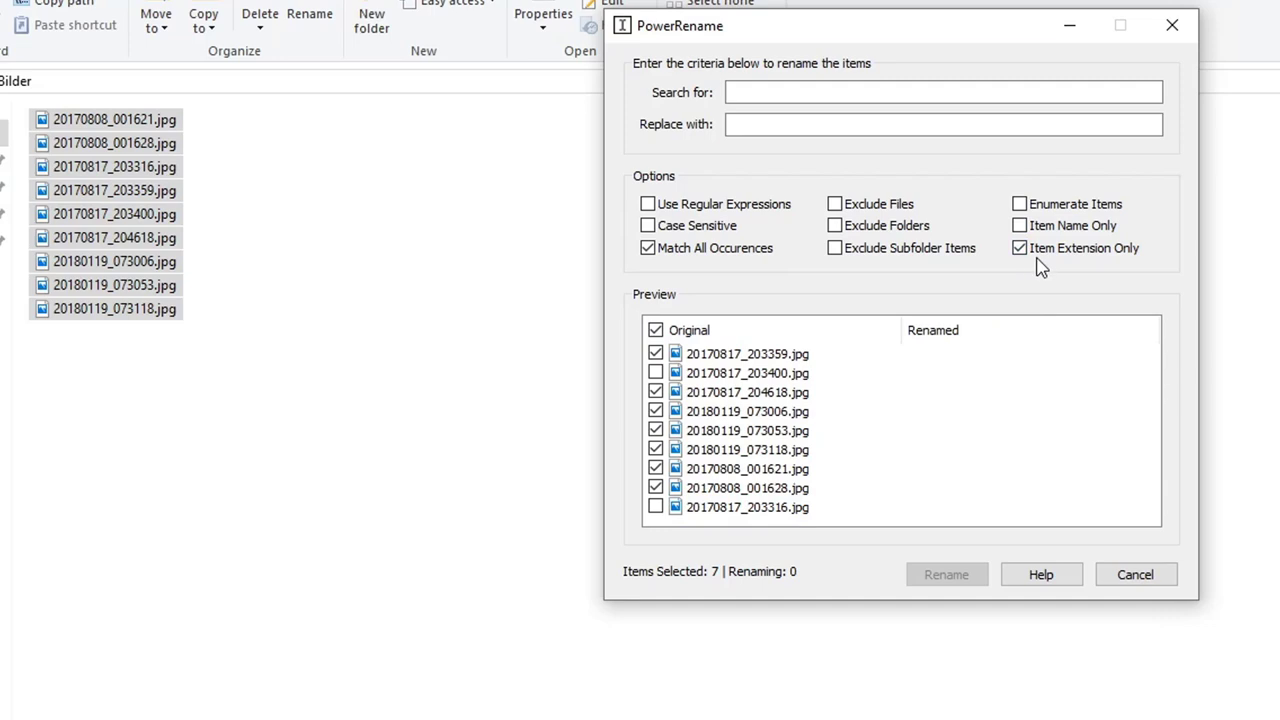
Step: Set PowerRename to search for jpg and replace it with png, and include 20170817_203400.jpg again
{"action": "left_click", "coordinate": [828, 88]}
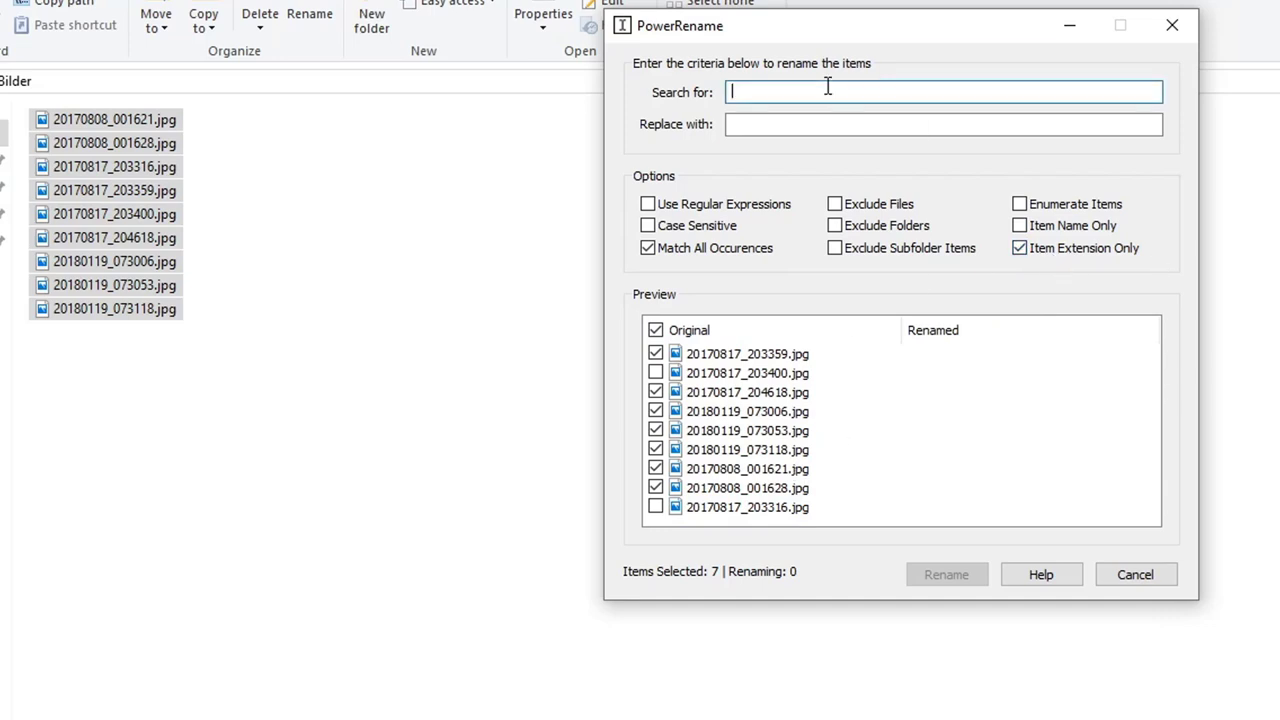
{"action": "type", "text": "jpg"}
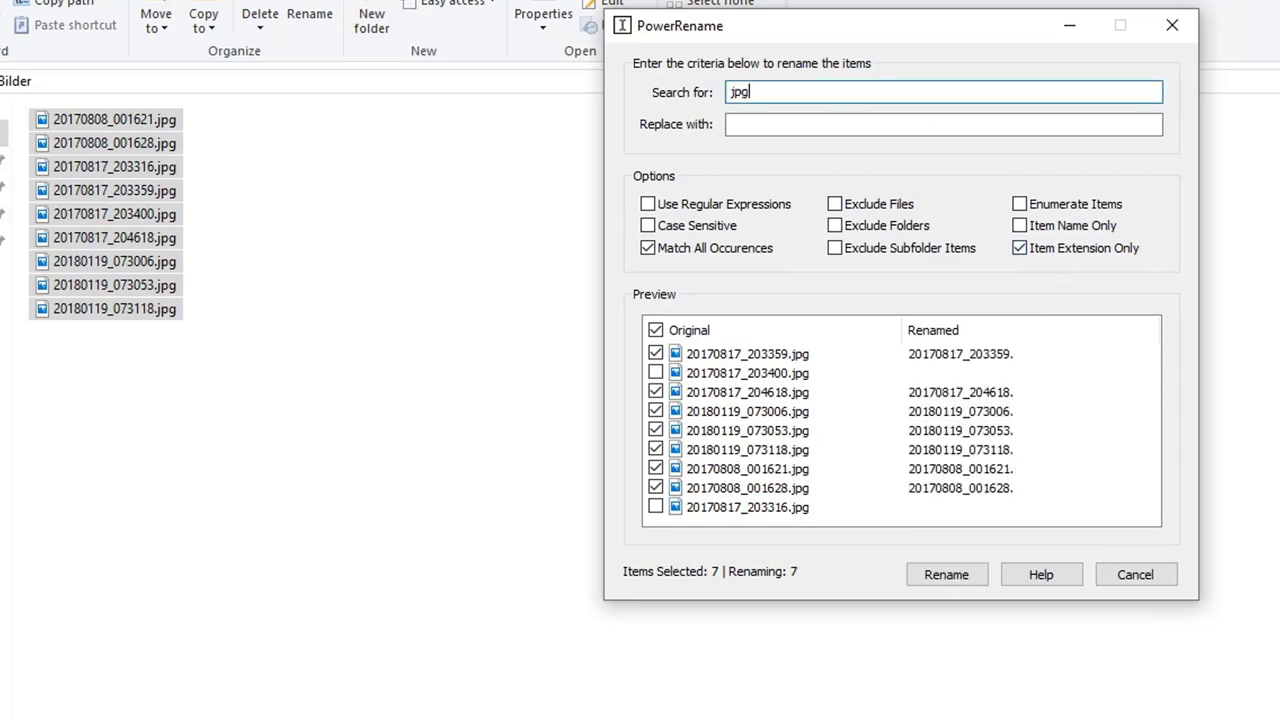
{"action": "left_click", "coordinate": [790, 124]}
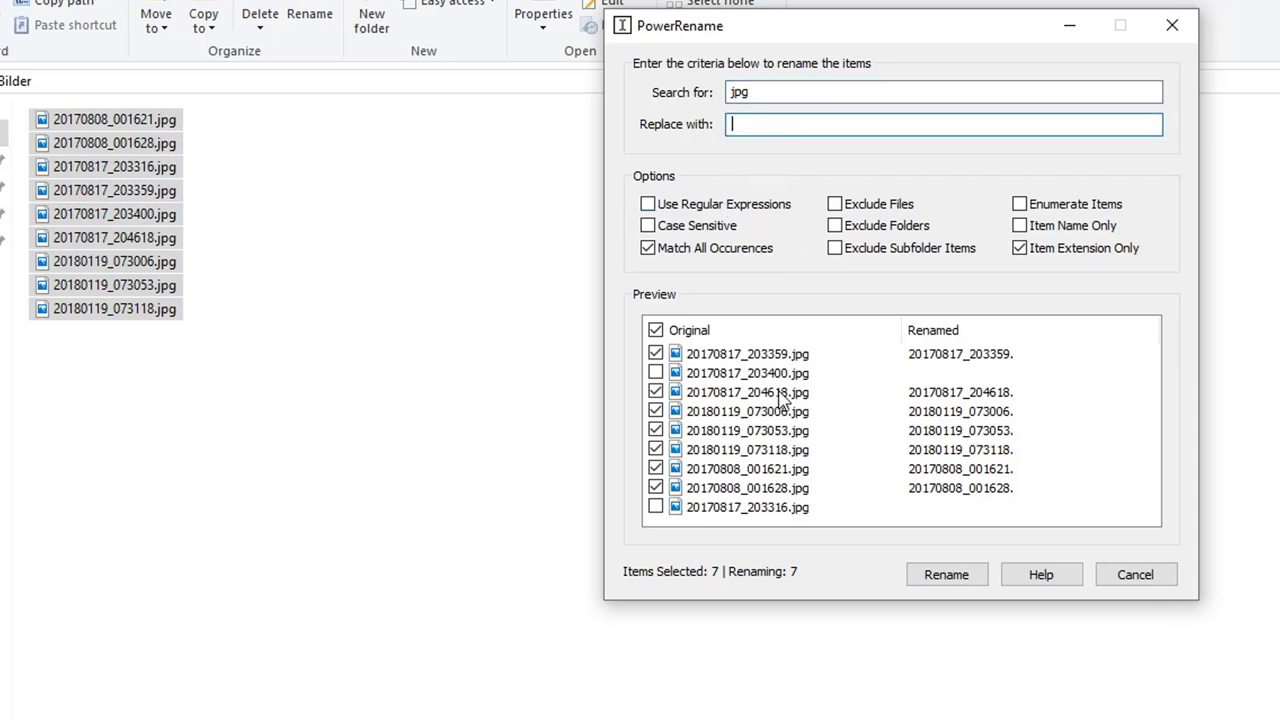
{"action": "type", "text": "png"}
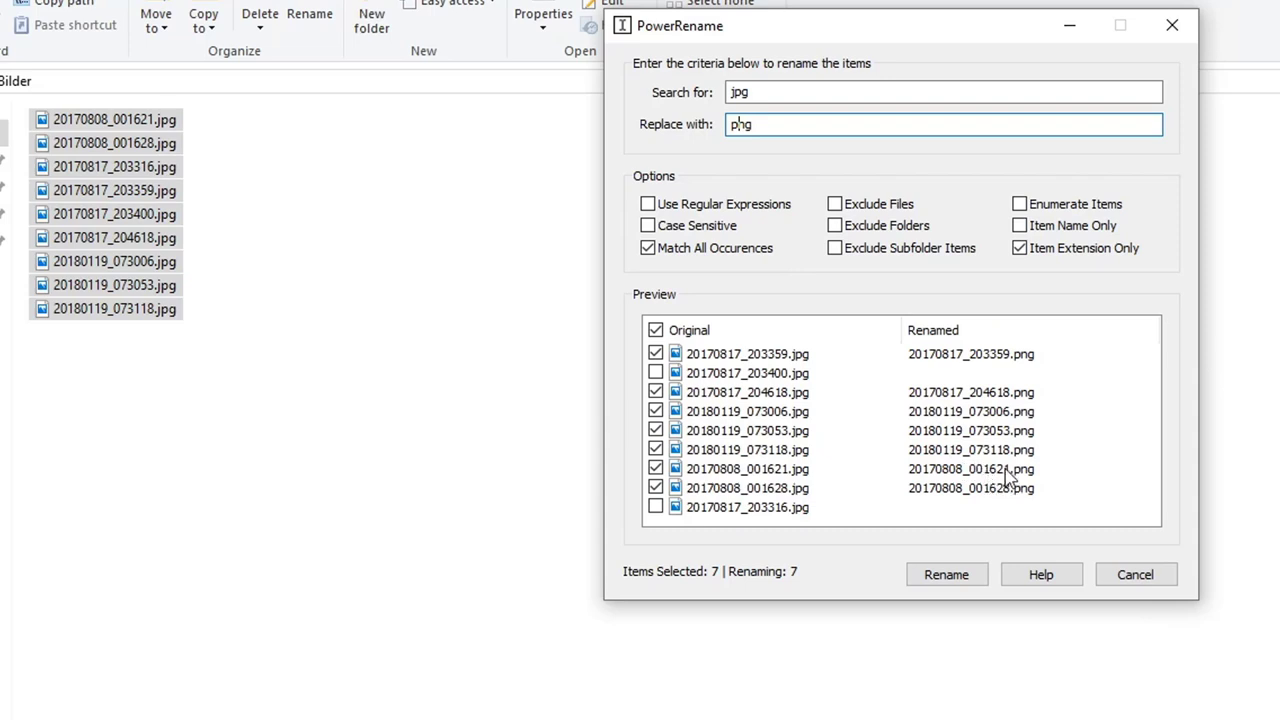
{"action": "left_click", "coordinate": [656, 373]}
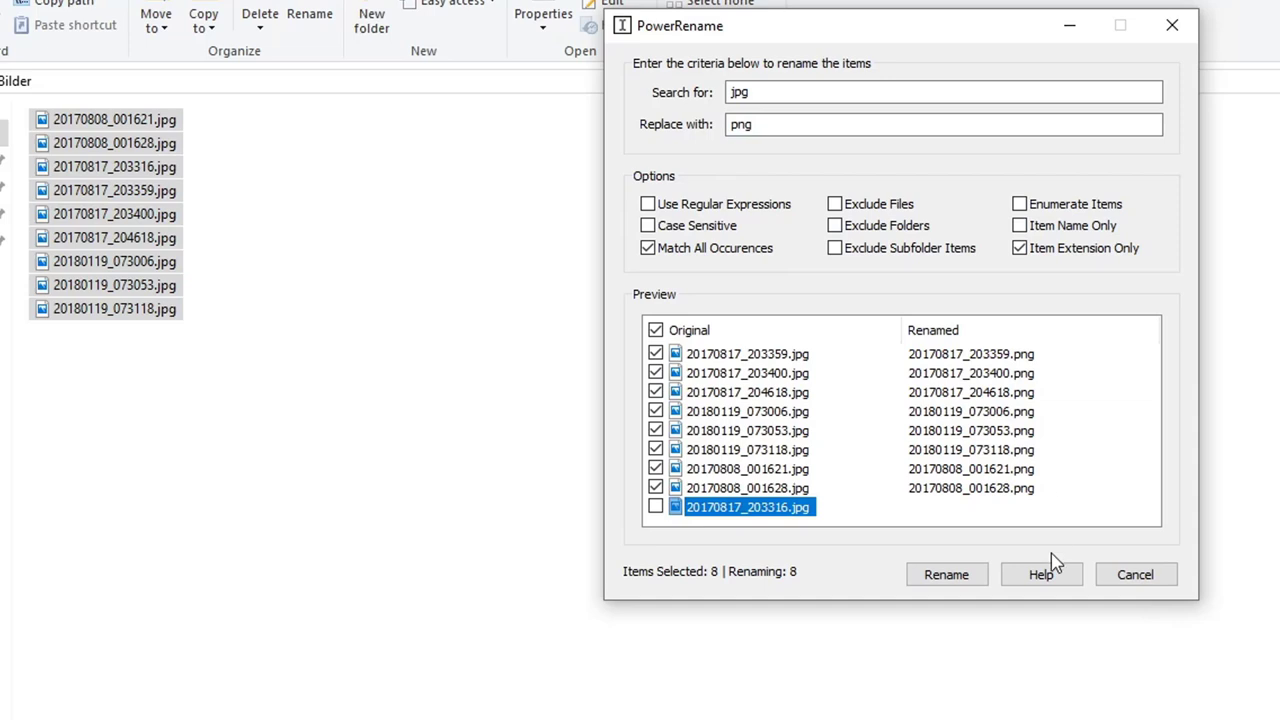
Step: Run the jpg-to-png renaming on the included images and check the excluded 20170817_203316.jpg in the Bilder folder
{"action": "left_click", "coordinate": [946, 575]}
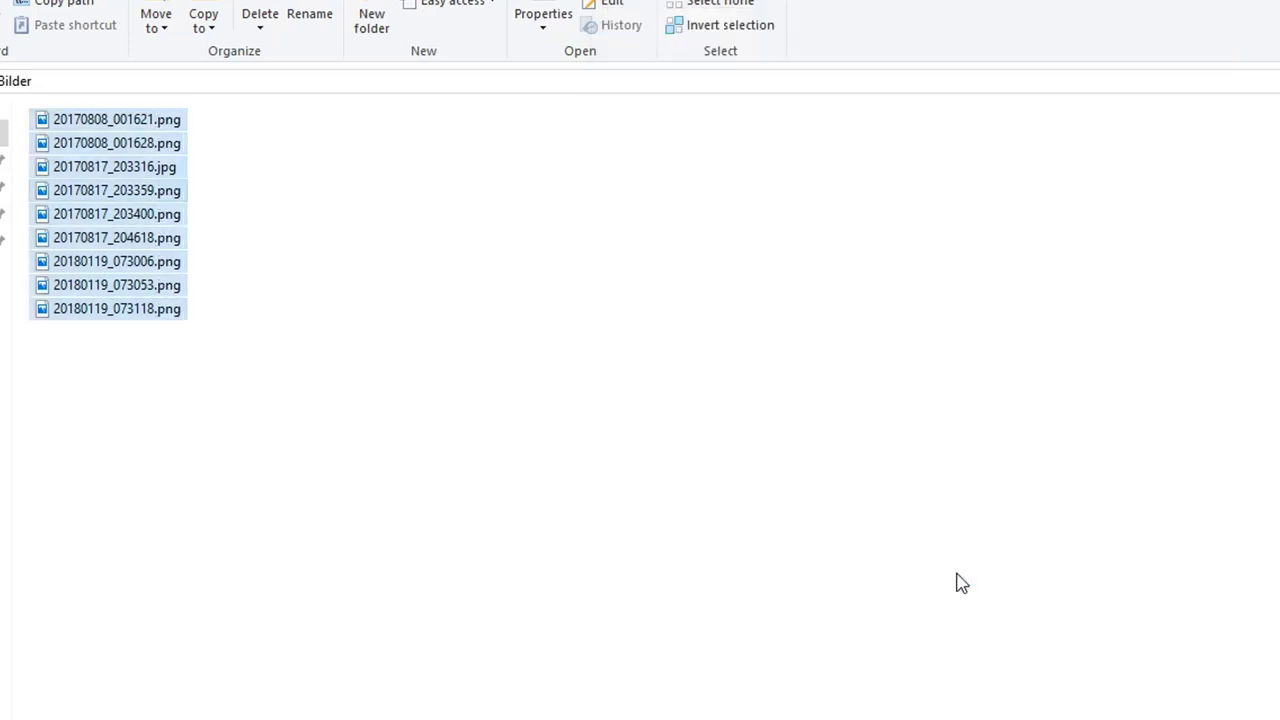
{"action": "right_click", "coordinate": [320, 220]}
{"action": "left_click", "coordinate": [380, 309]}
{"action": "left_click", "coordinate": [165, 168]}
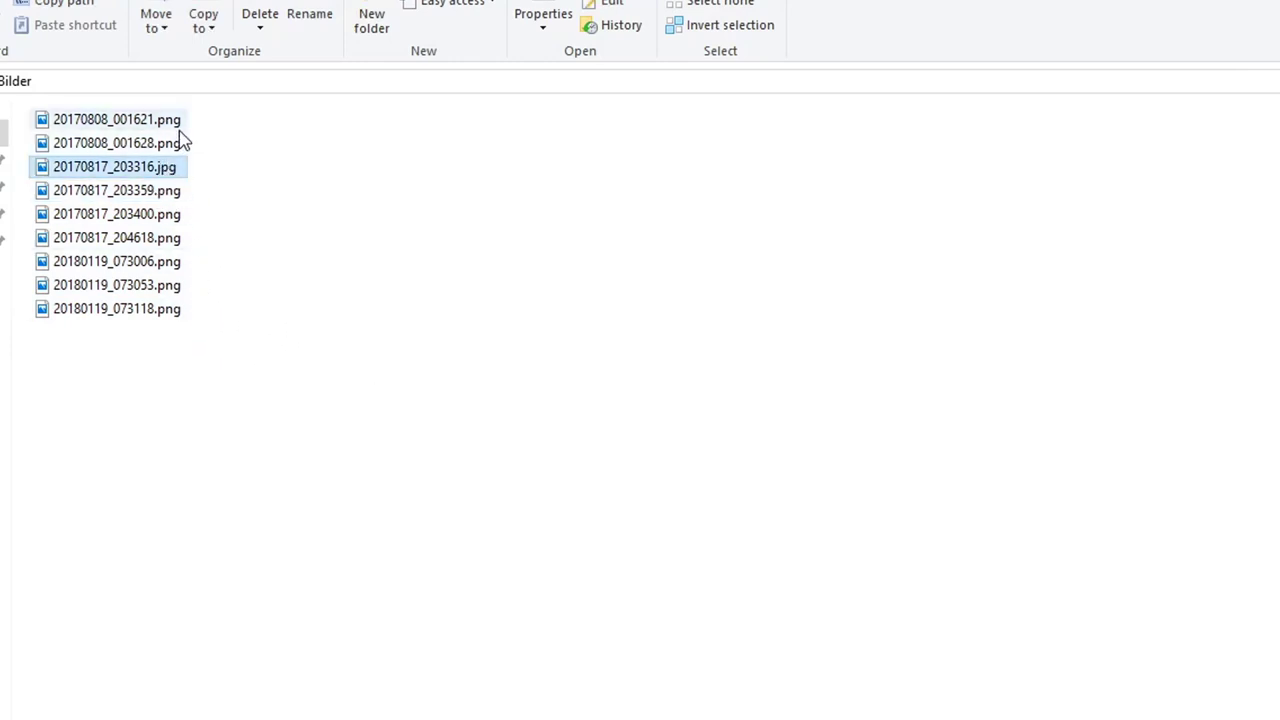
{"action": "right_click", "coordinate": [344, 242]}
{"action": "left_click", "coordinate": [172, 334]}
Step: Rename all images in the Bilder folder with PowerRename, replacing 201 with urlaub
{"action": "left_click_drag", "start_coordinate": [205, 365], "coordinate": [95, 120]}
{"action": "right_click", "coordinate": [92, 170]}
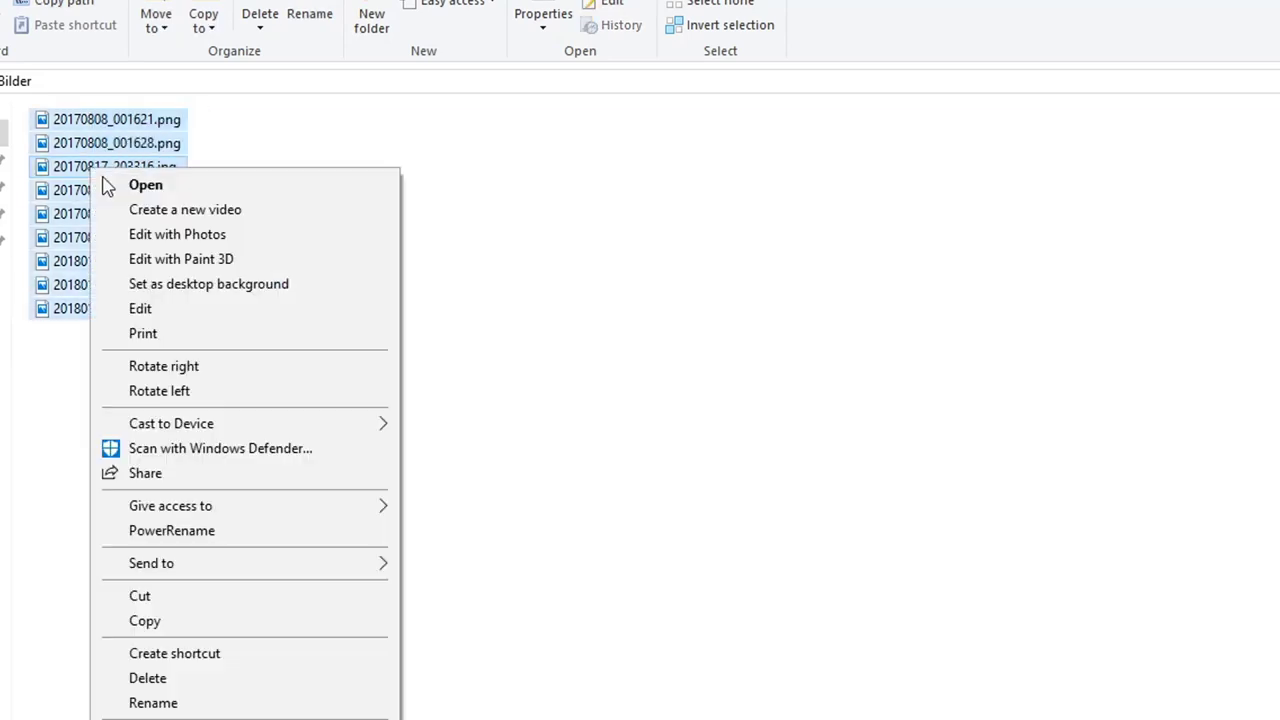
{"action": "left_click", "coordinate": [190, 531]}
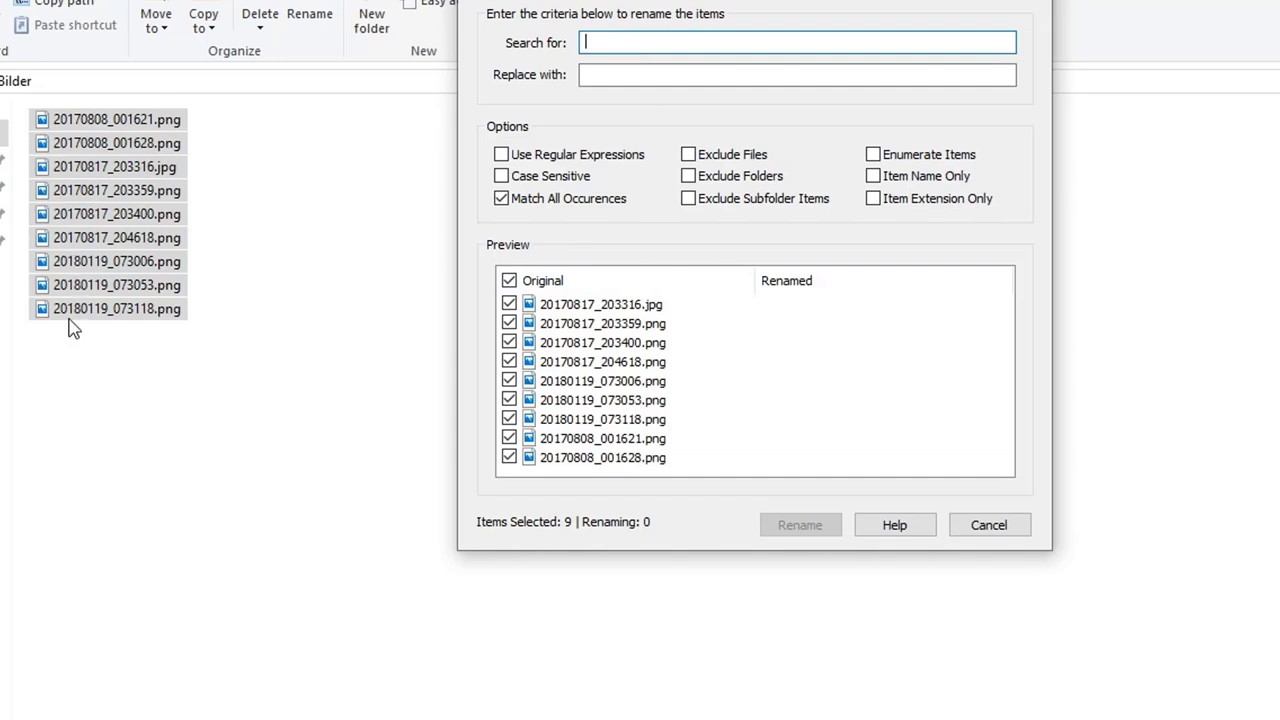
{"action": "type", "text": "201"}
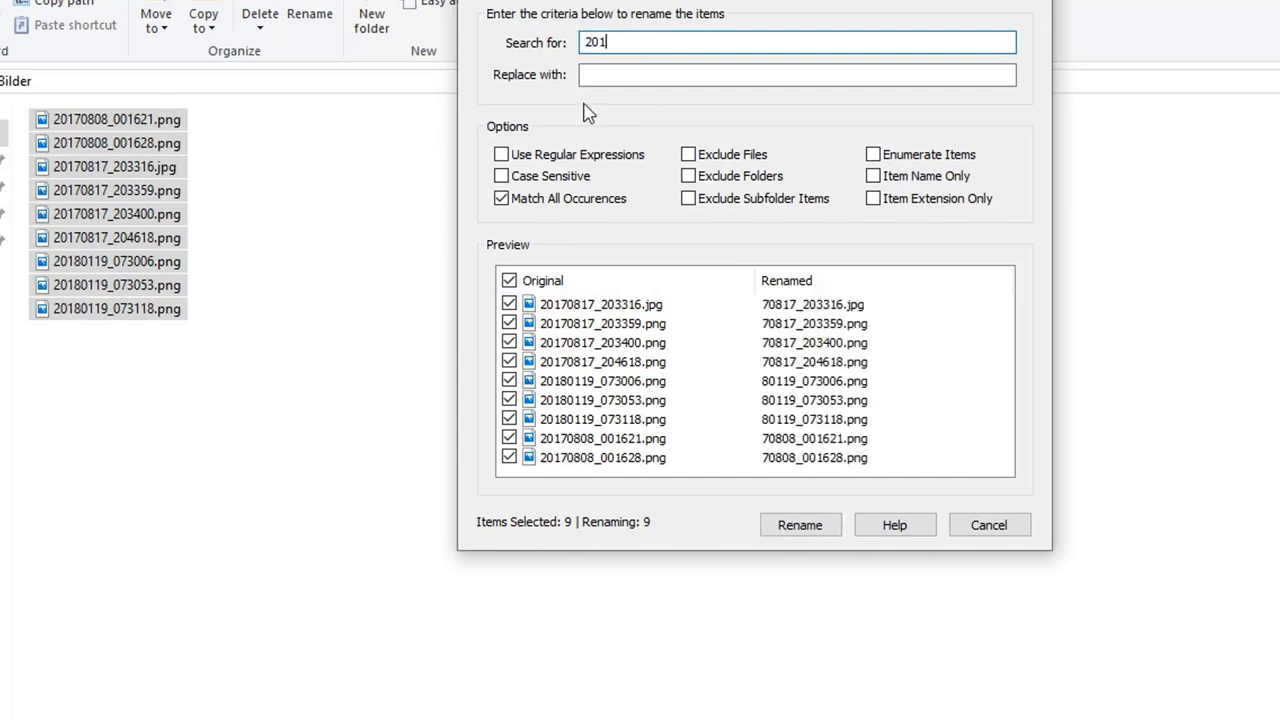
{"action": "left_click", "coordinate": [592, 74]}
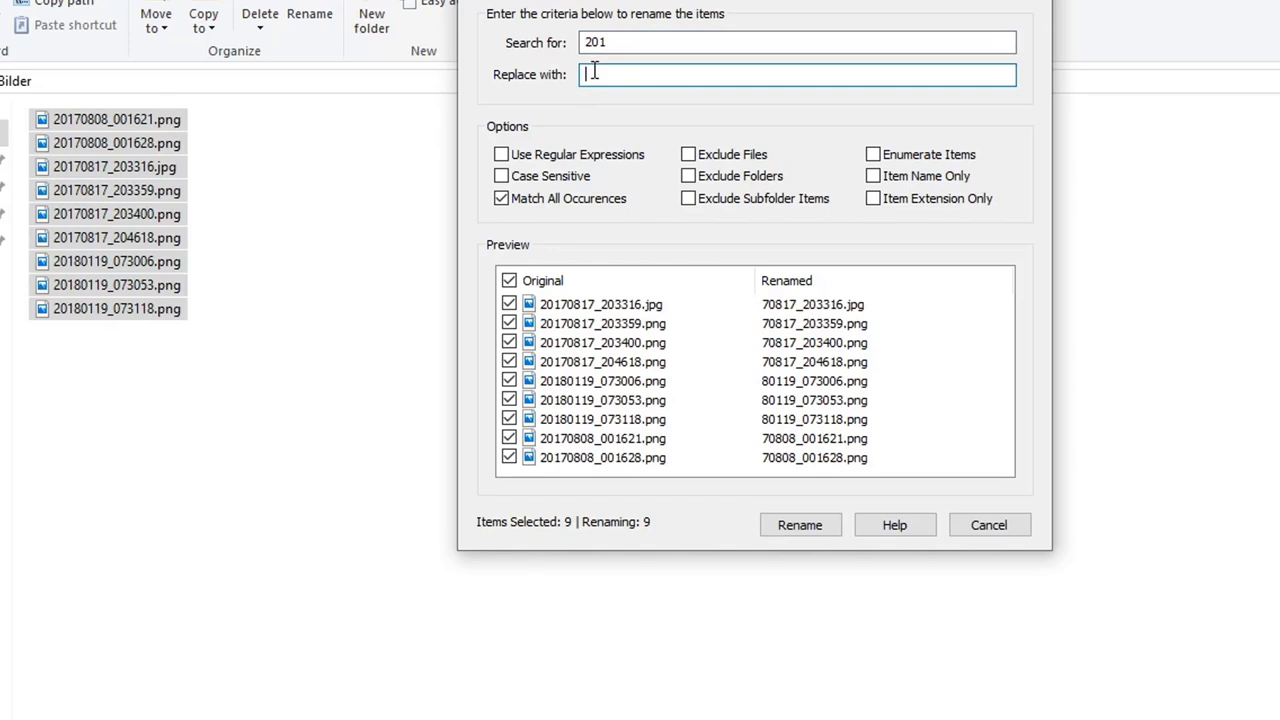
{"action": "type", "text": "urlaub"}
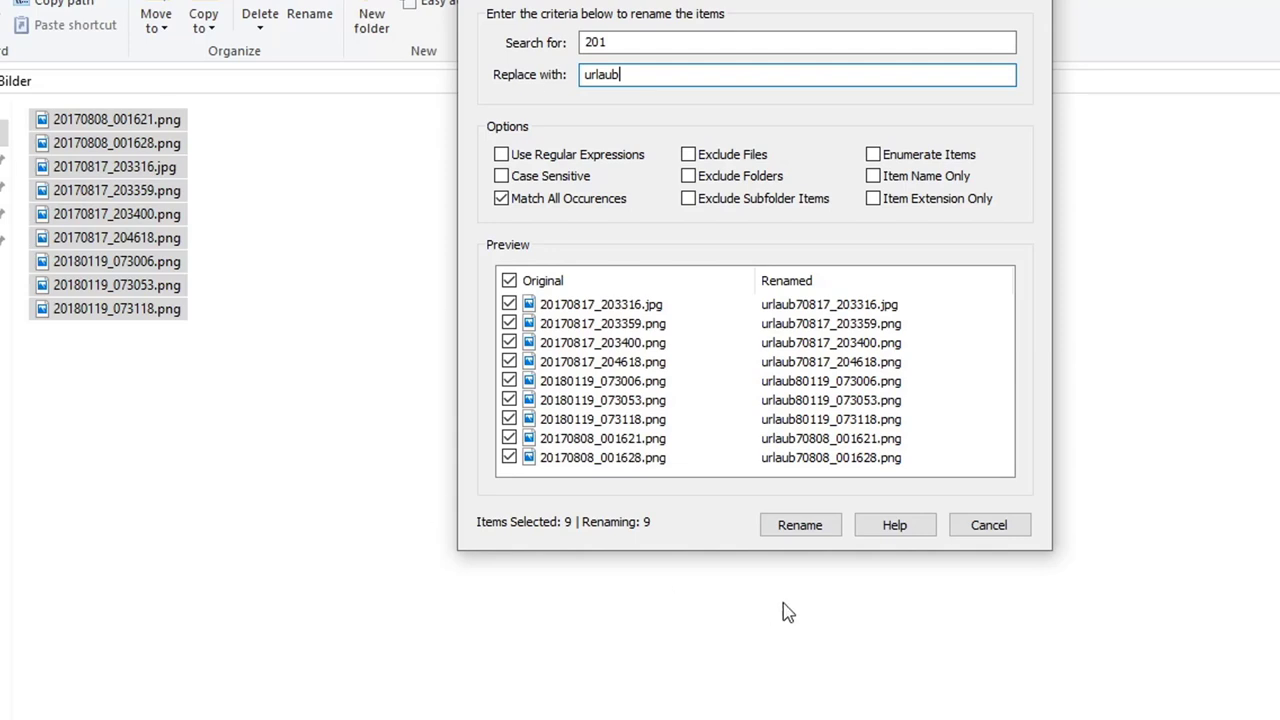
{"action": "left_click", "coordinate": [812, 530]}
{"action": "left_click", "coordinate": [90, 172]}
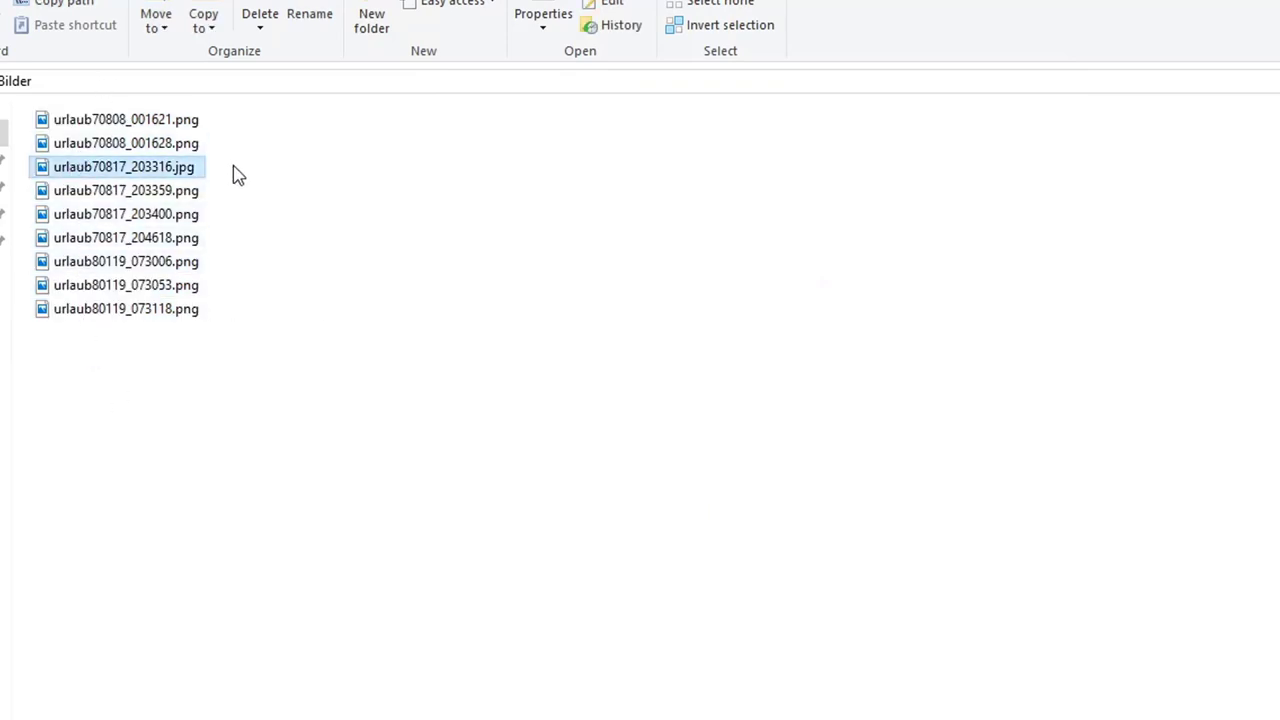
{"action": "left_click_drag", "start_coordinate": [340, 355], "coordinate": [11, 67]}
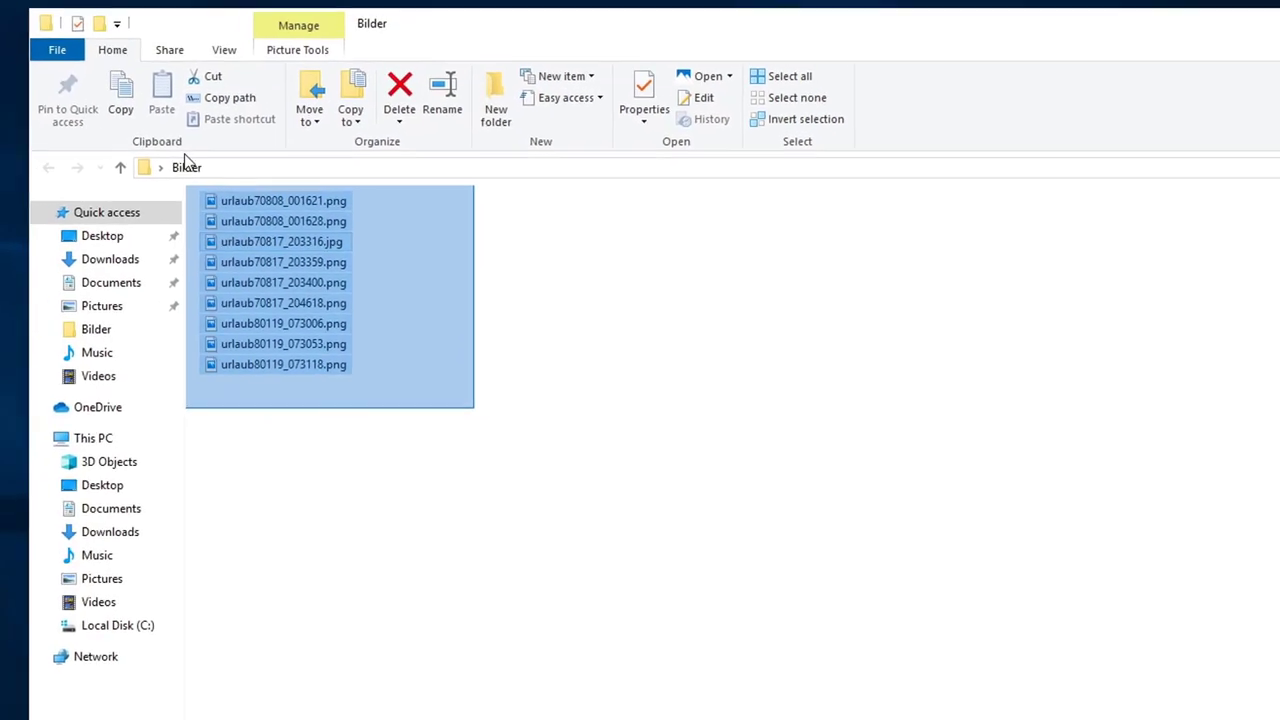
{"action": "left_click_drag", "start_coordinate": [183, 160], "coordinate": [185, 162]}
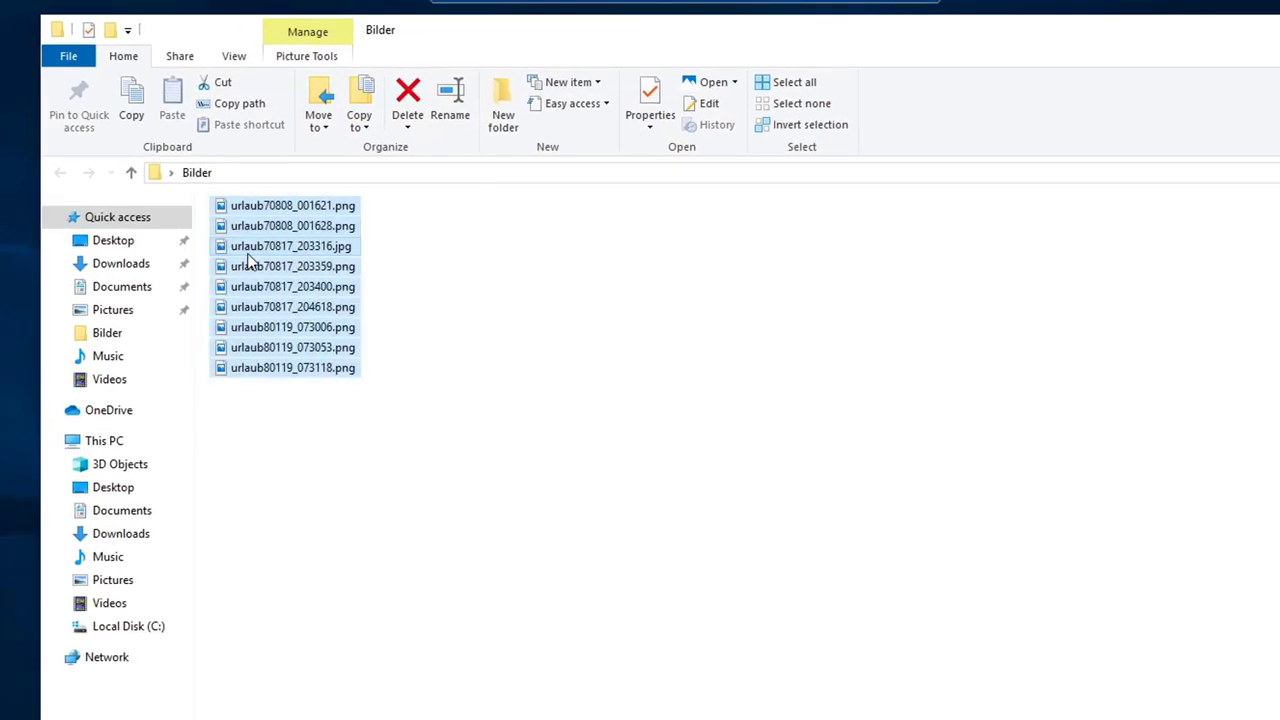
{"action": "right_click", "coordinate": [240, 252]}
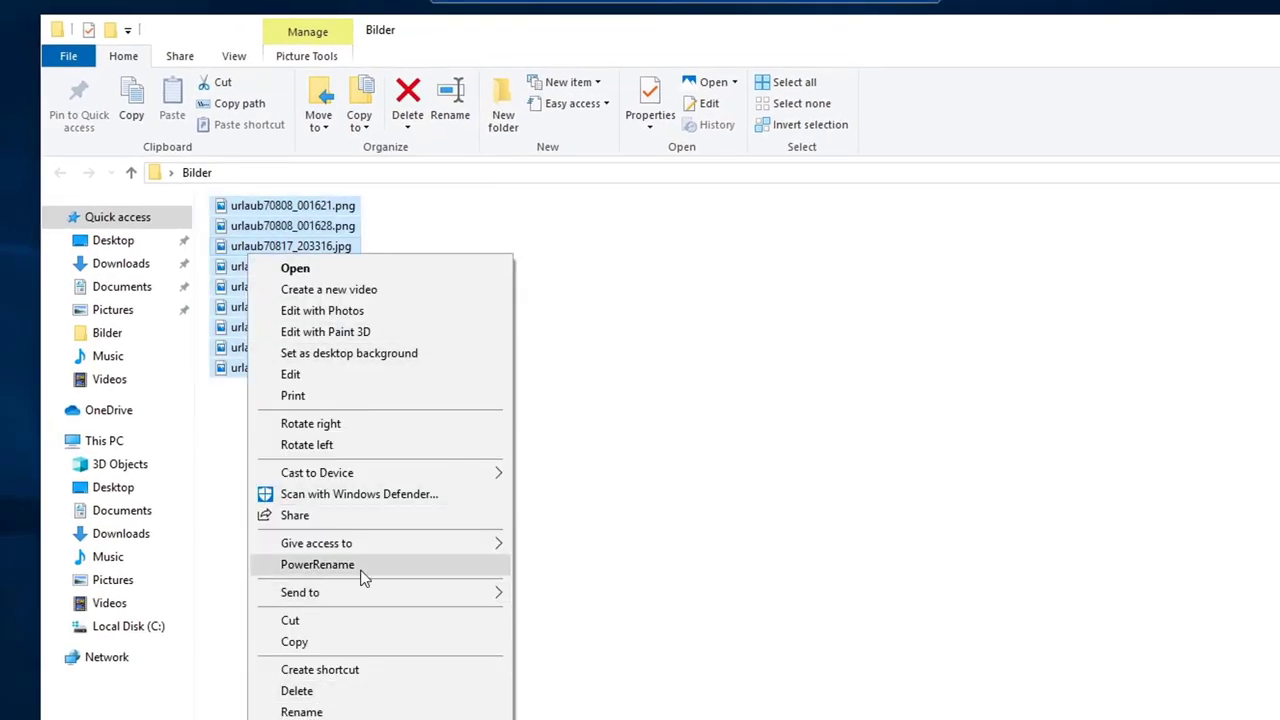
{"action": "left_click", "coordinate": [362, 568]}
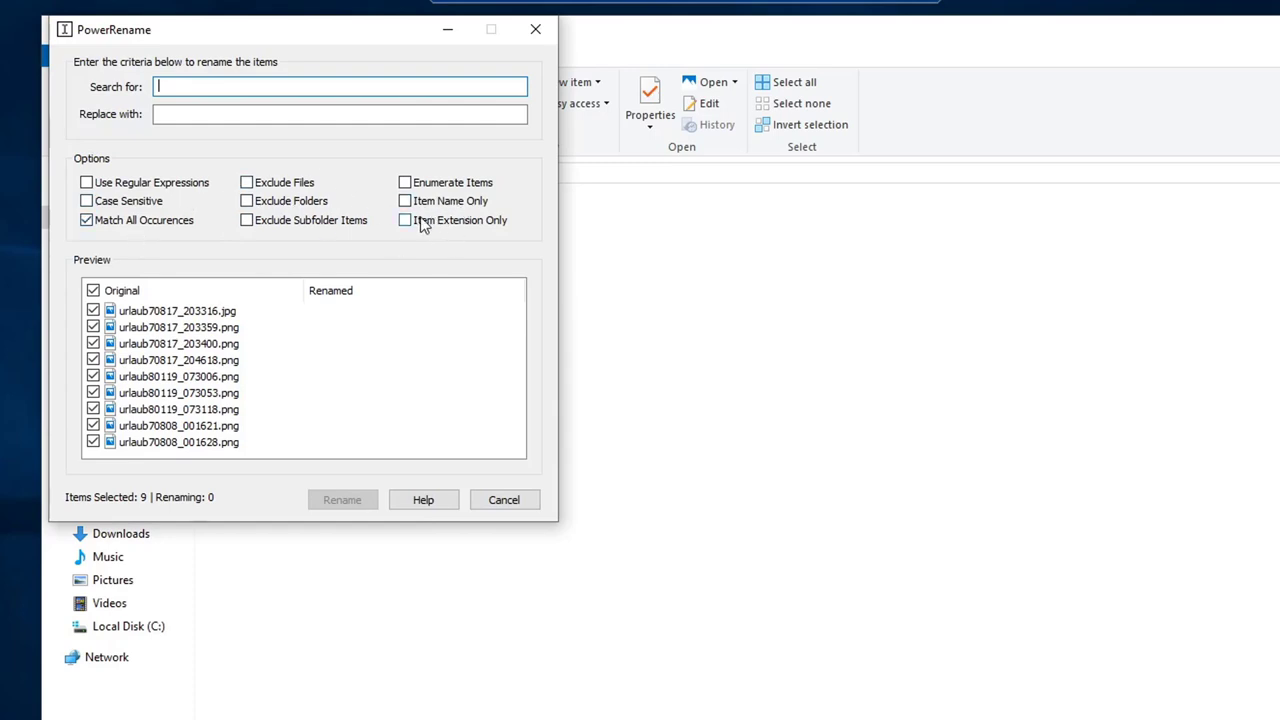
{"action": "left_click_drag", "start_coordinate": [377, 32], "coordinate": [1214, 166]}
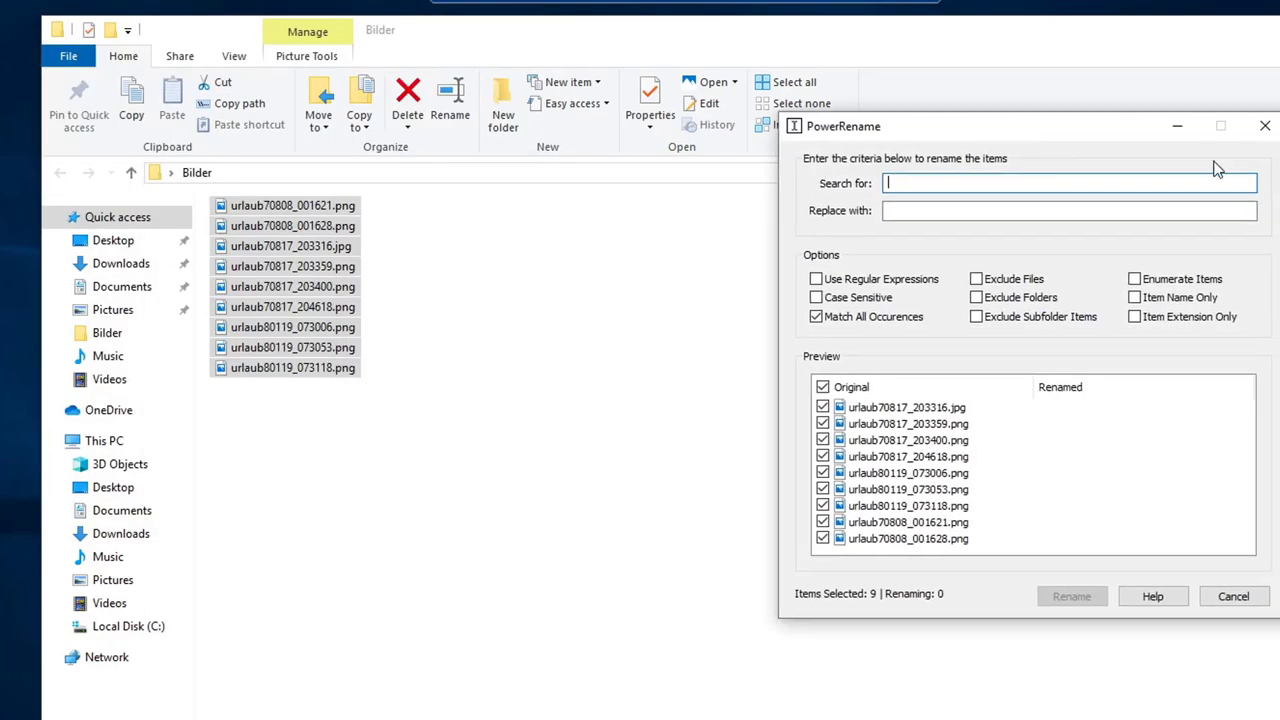
{"action": "left_click", "coordinate": [1260, 122]}
Step: Undo the urlaub renaming and the preceding png renaming of the images in the folder
{"action": "right_click", "coordinate": [541, 345]}
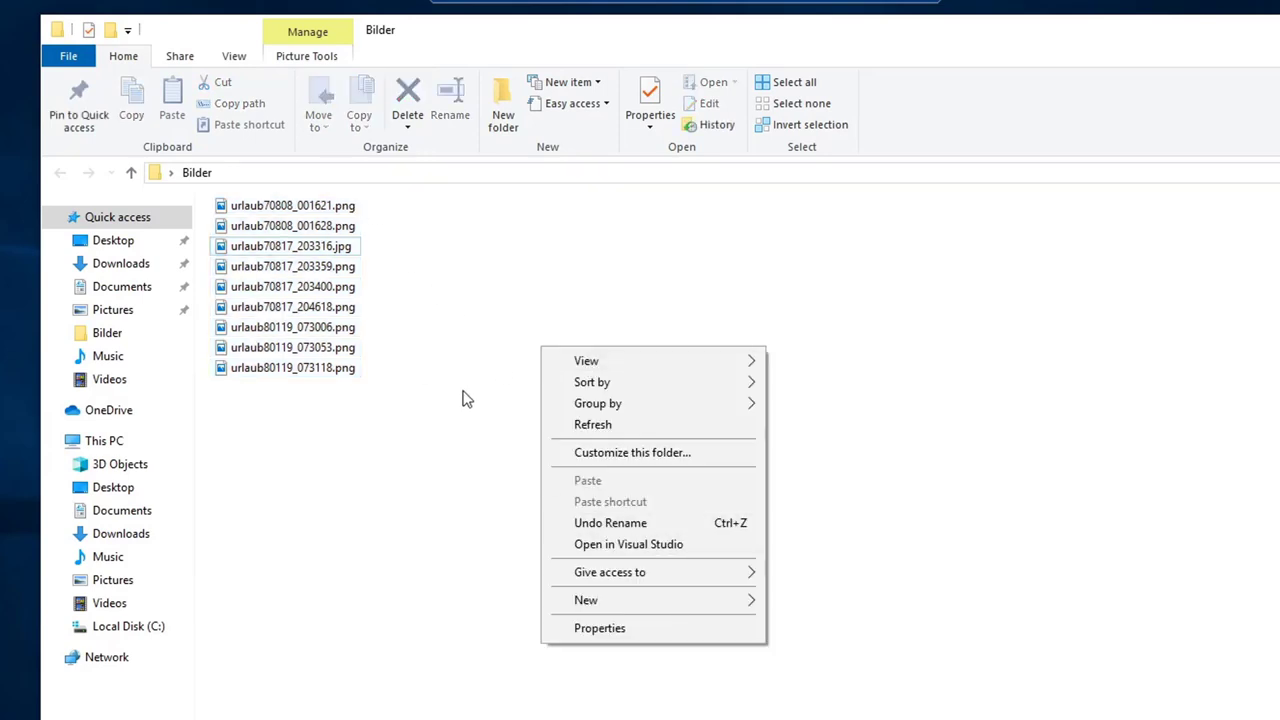
{"action": "right_click", "coordinate": [594, 276]}
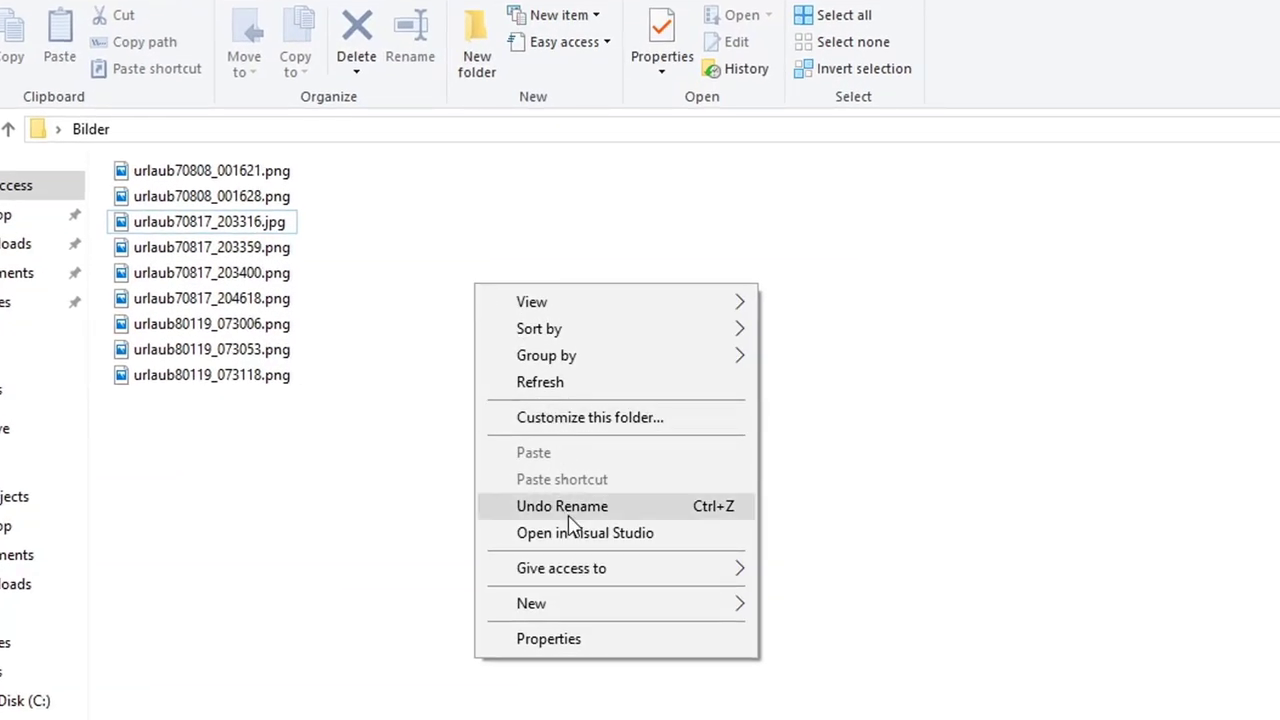
{"action": "left_click", "coordinate": [590, 507]}
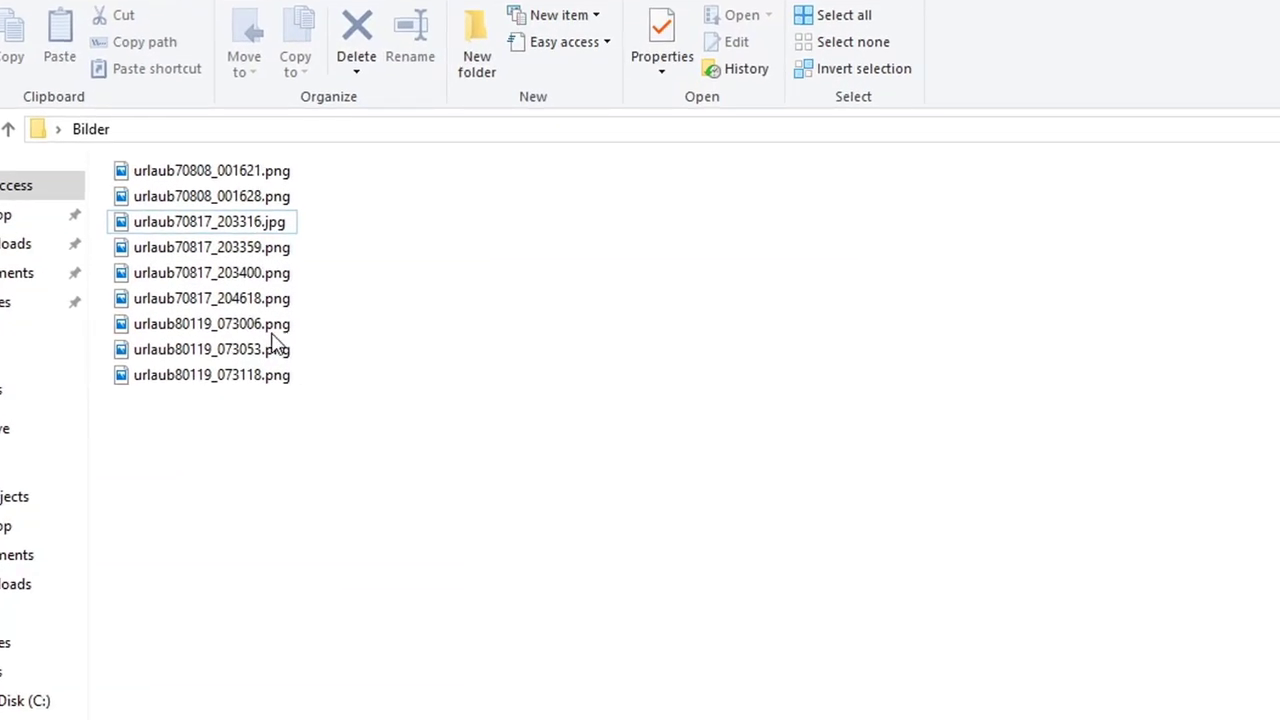
{"action": "right_click", "coordinate": [606, 320]}
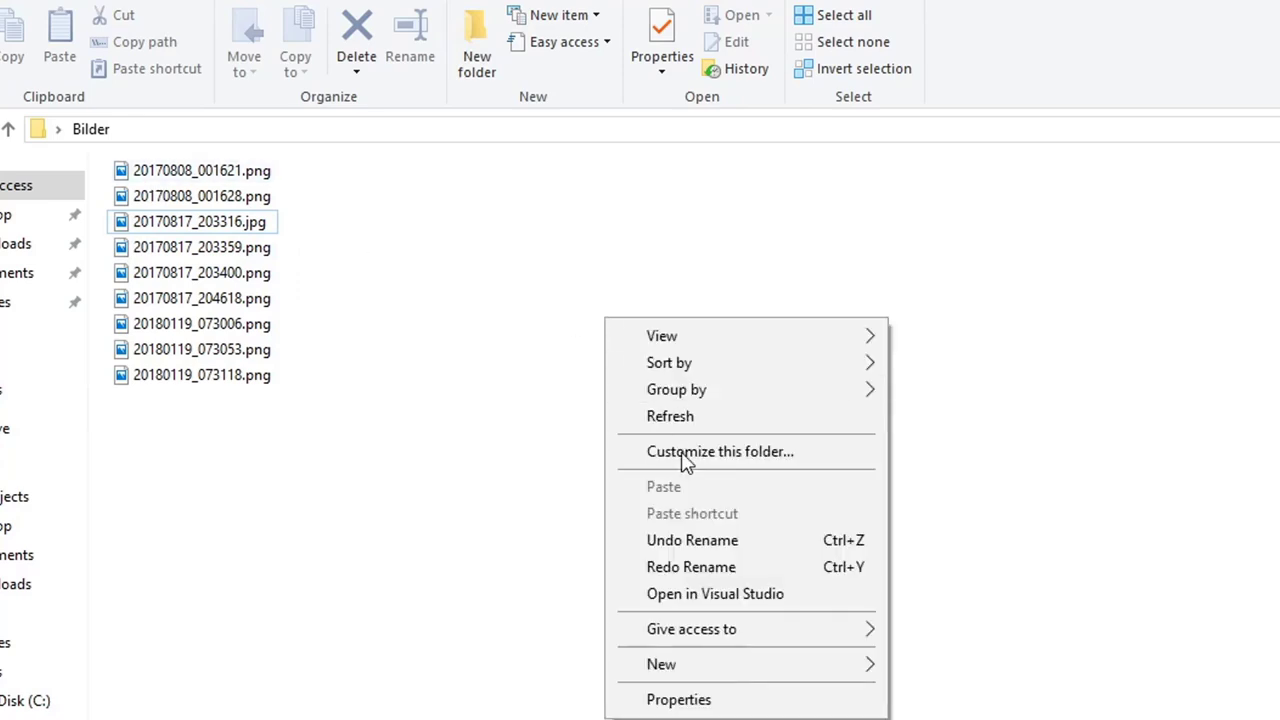
{"action": "left_click", "coordinate": [692, 544]}
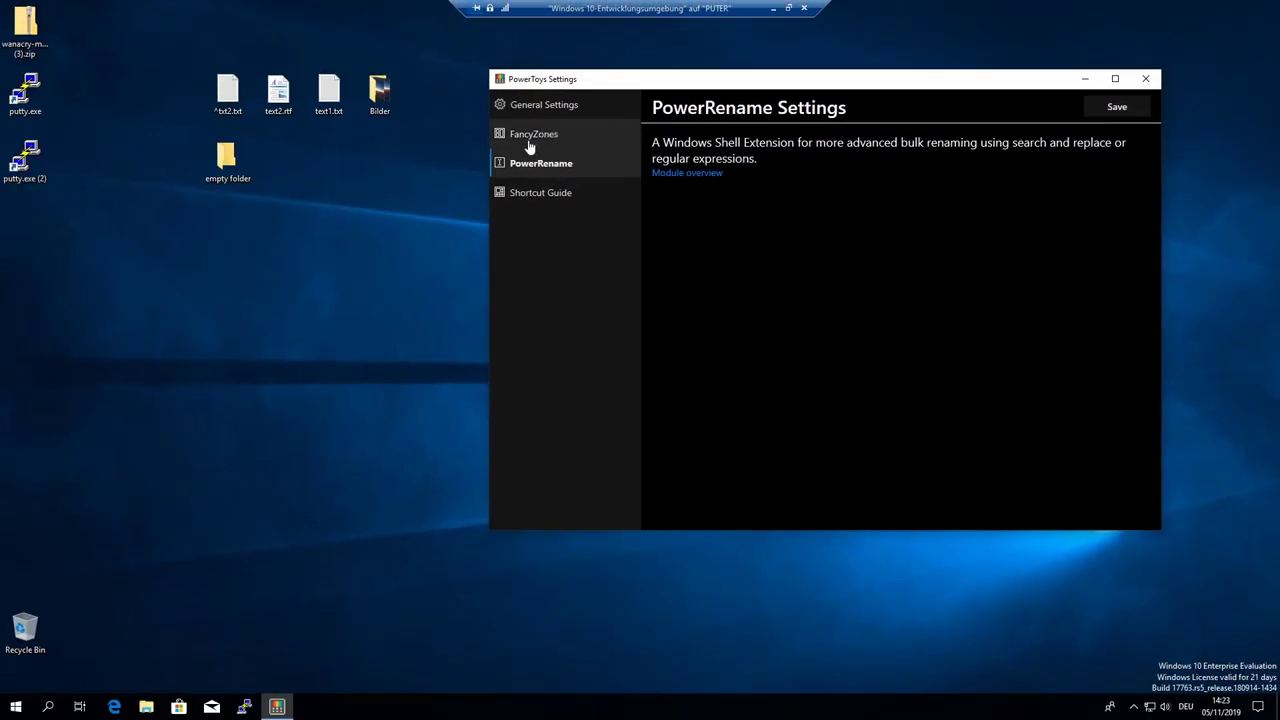
Step: Show the FancyZones settings of PowerToys in a maximized window
{"action": "left_click", "coordinate": [529, 138]}
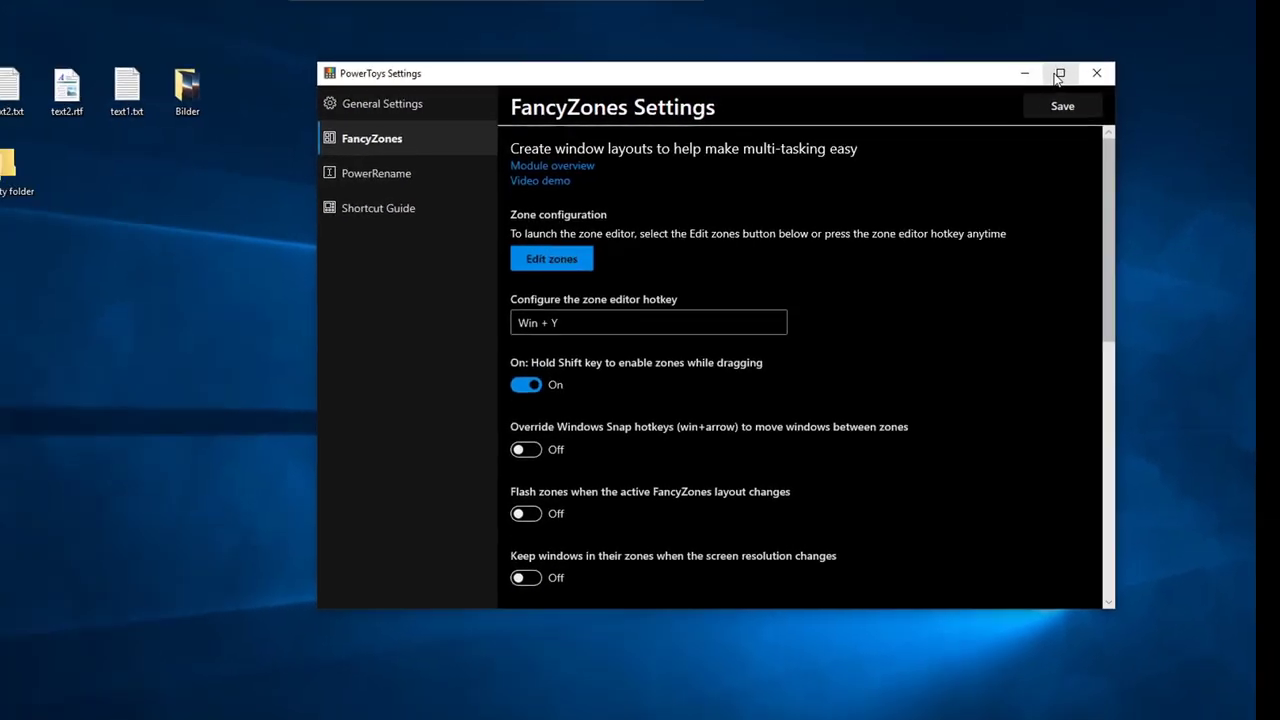
{"action": "left_click", "coordinate": [1059, 74]}
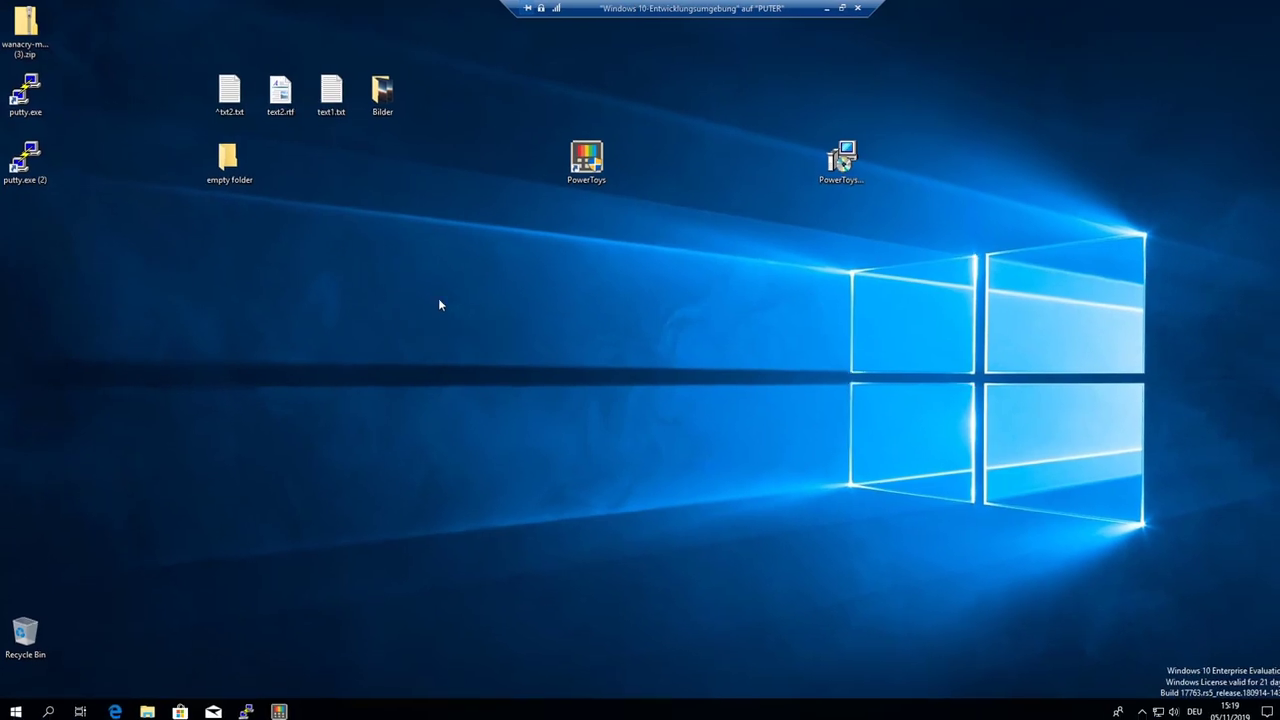
Step: Open the FancyZones layout editor and preview the Focus, Columns and Priority Grid templates on the desktop
{"action": "key", "text": "super+grave"}
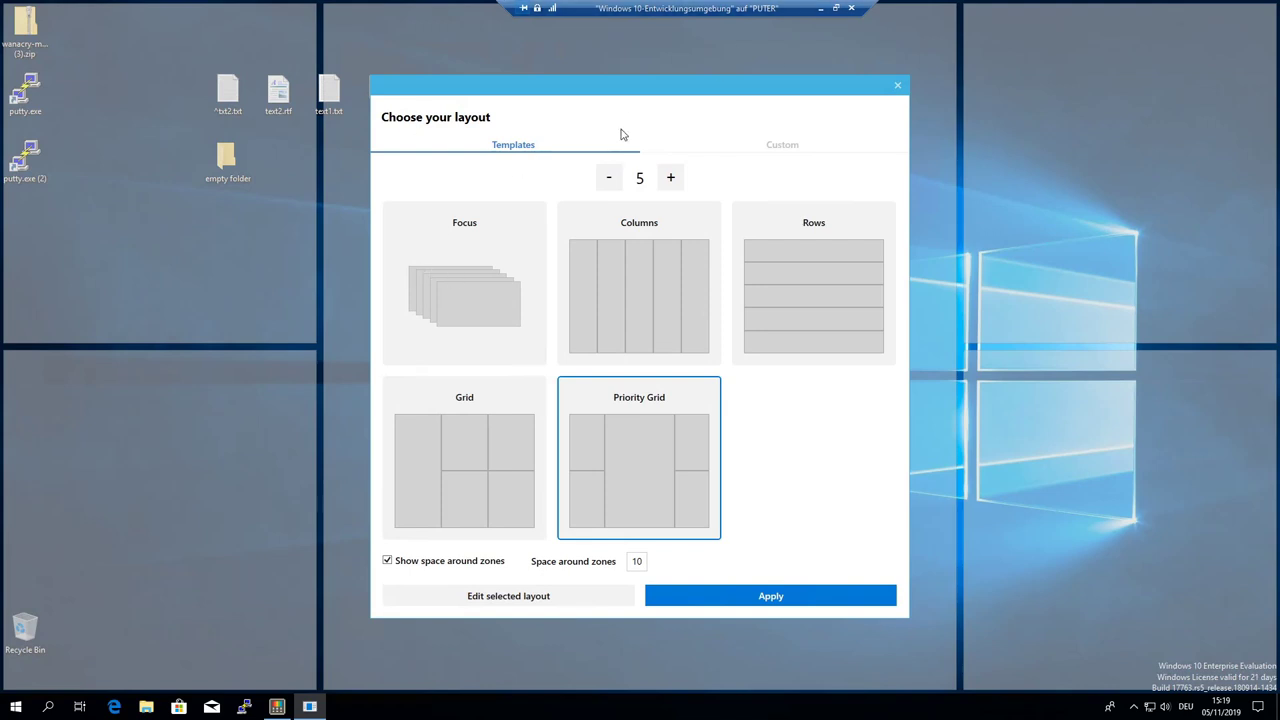
{"action": "left_click_drag", "start_coordinate": [648, 100], "coordinate": [709, 74]}
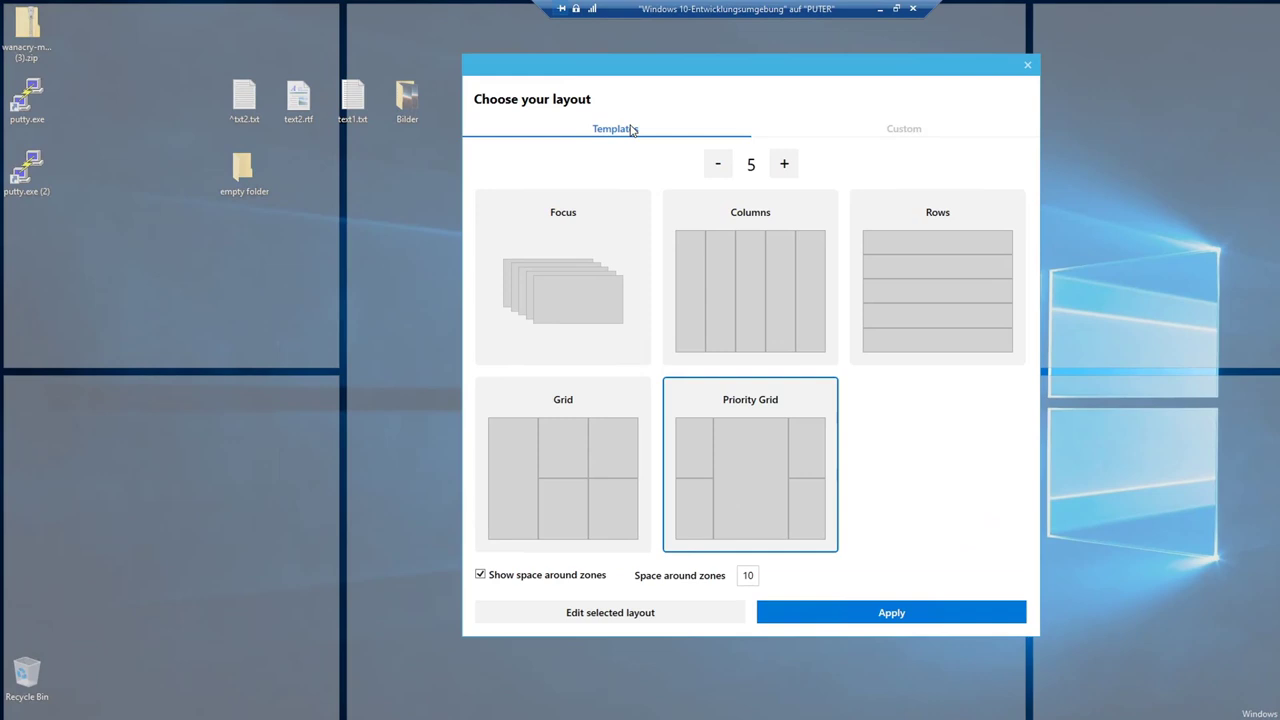
{"action": "left_click", "coordinate": [572, 265]}
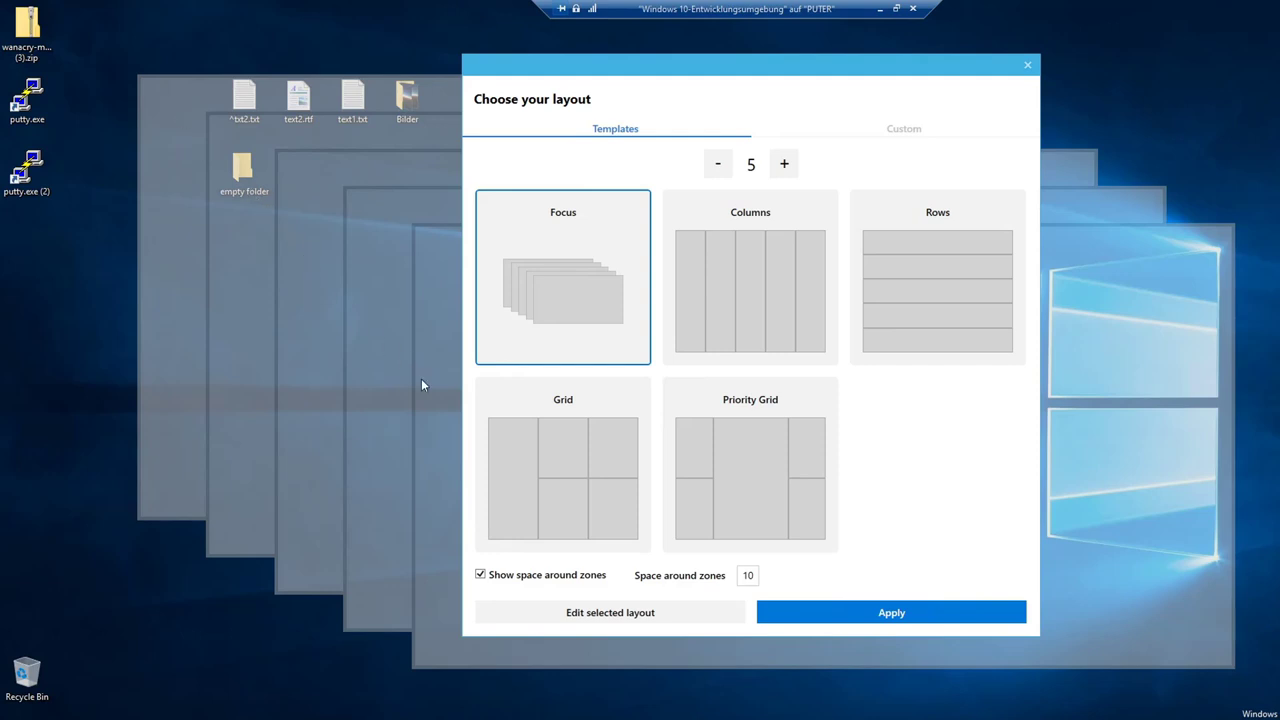
{"action": "left_click", "coordinate": [776, 270]}
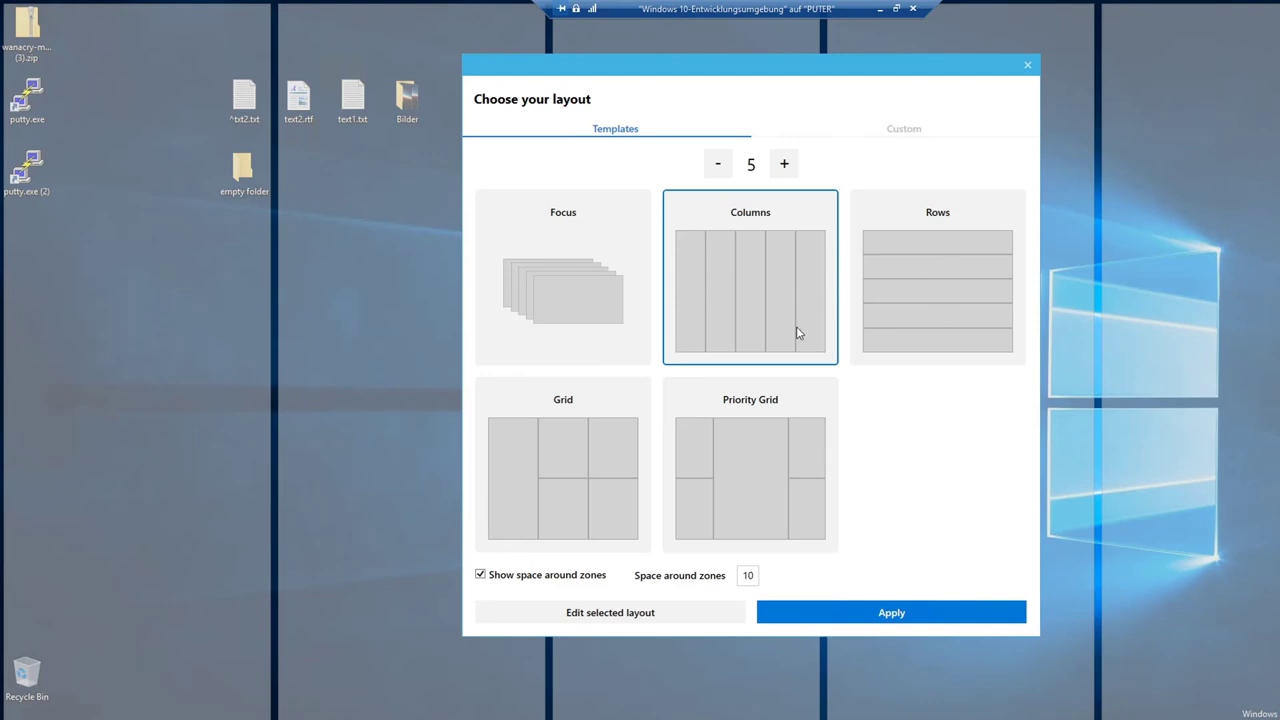
{"action": "left_click", "coordinate": [764, 442]}
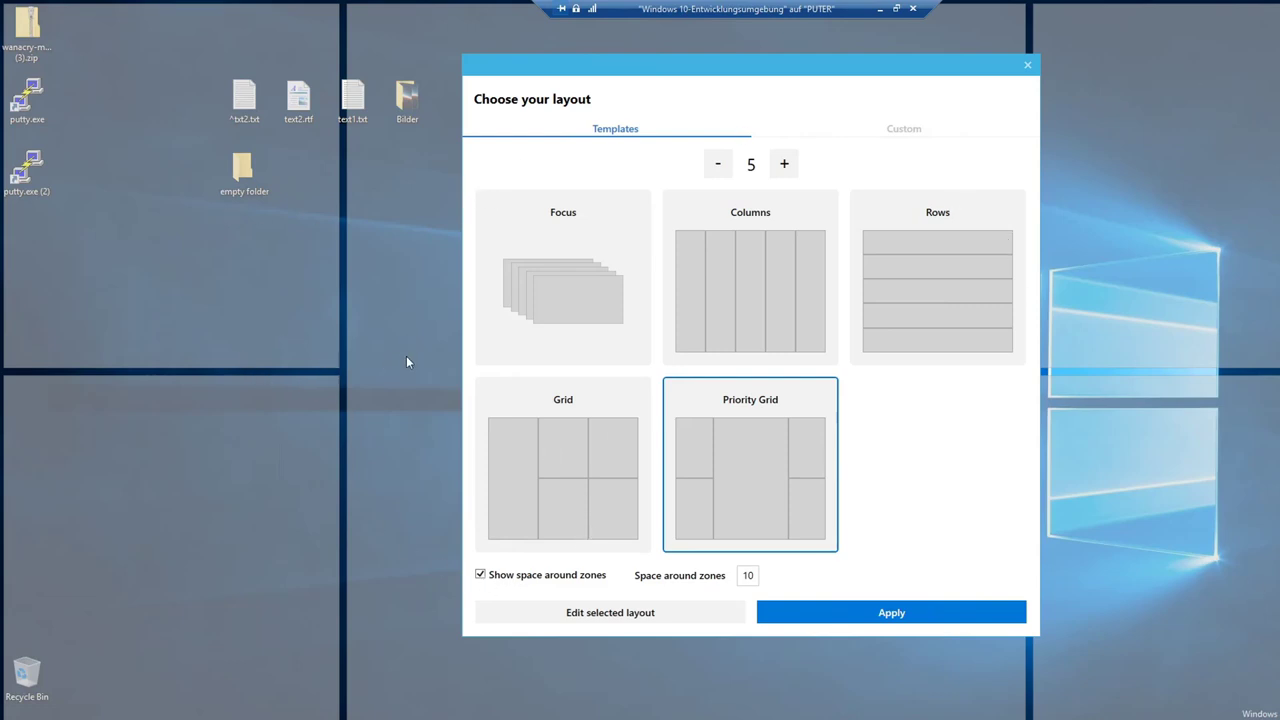
Step: Try the Priority Grid without space around zones, restore the spacing, set it to 15 and apply the layout
{"action": "left_click", "coordinate": [482, 576]}
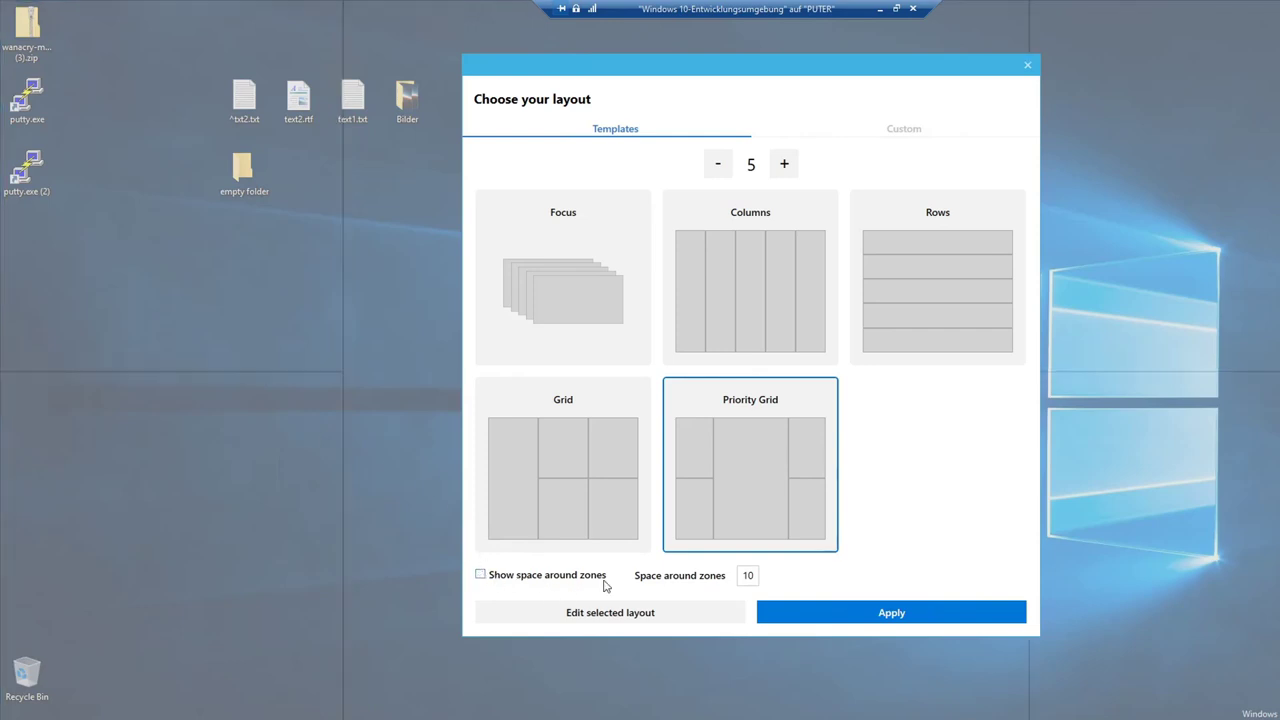
{"action": "left_click", "coordinate": [512, 575]}
{"action": "double_click", "coordinate": [748, 575]}
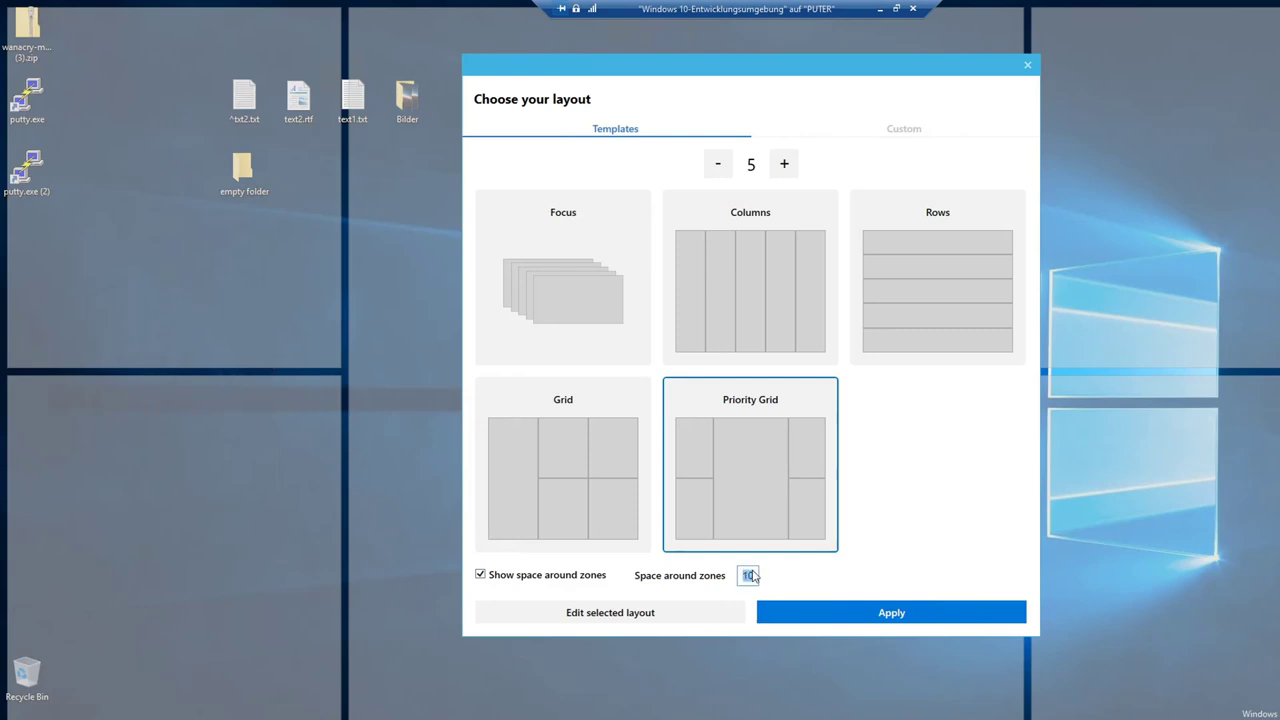
{"action": "type", "text": "15"}
{"action": "left_click", "coordinate": [800, 613]}
Step: Reopen the layout editor and try different numbers of zones, ending with 4 zones
{"action": "key", "text": "super+grave"}
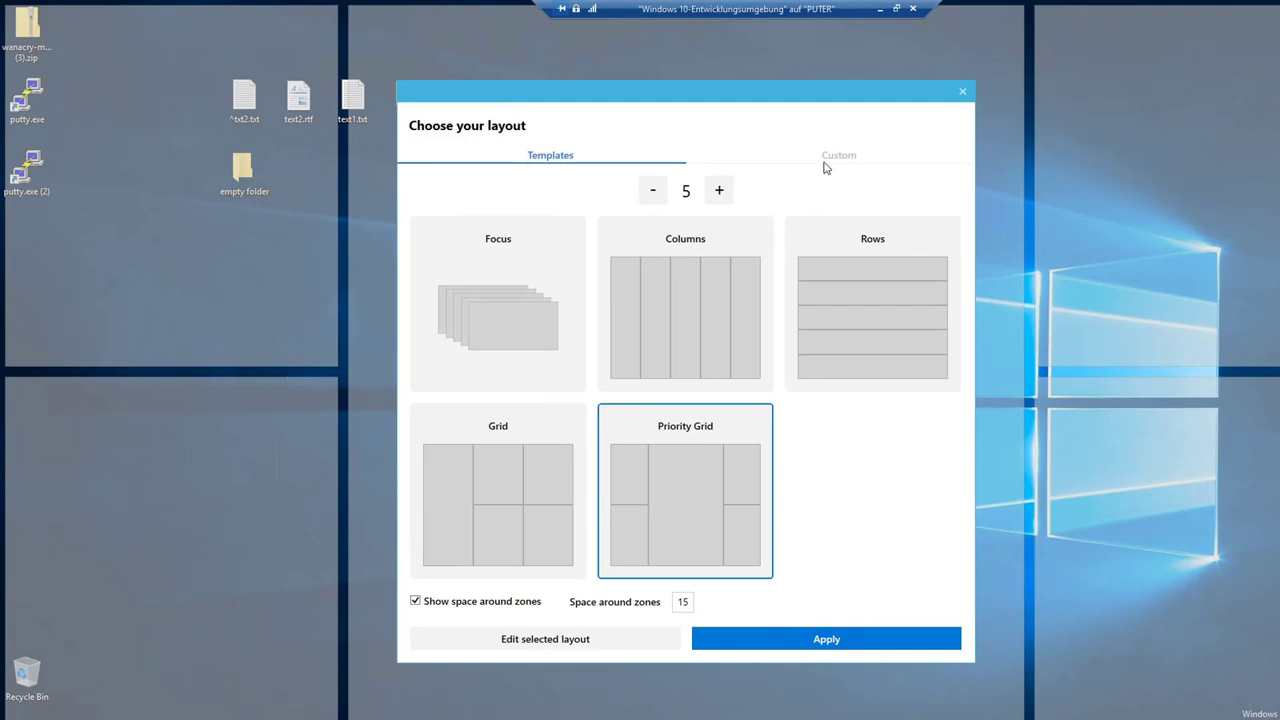
{"action": "left_click", "coordinate": [653, 190]}
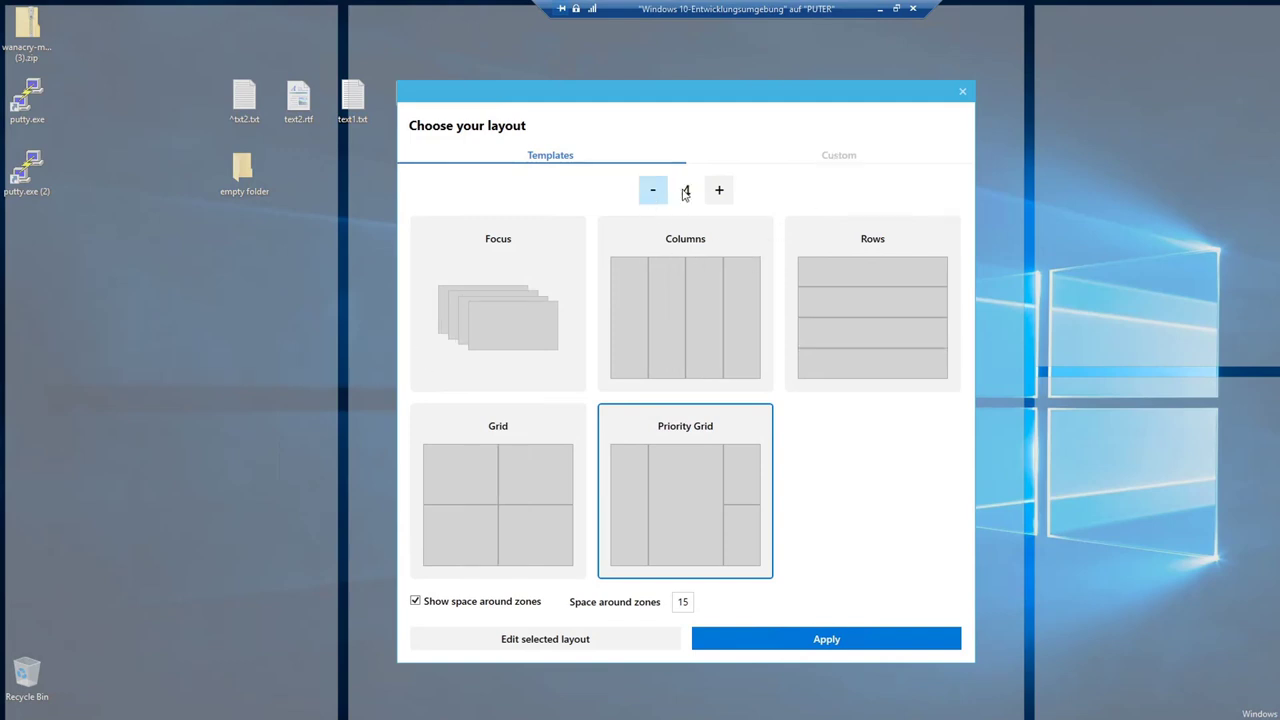
{"action": "left_click", "coordinate": [720, 191]}
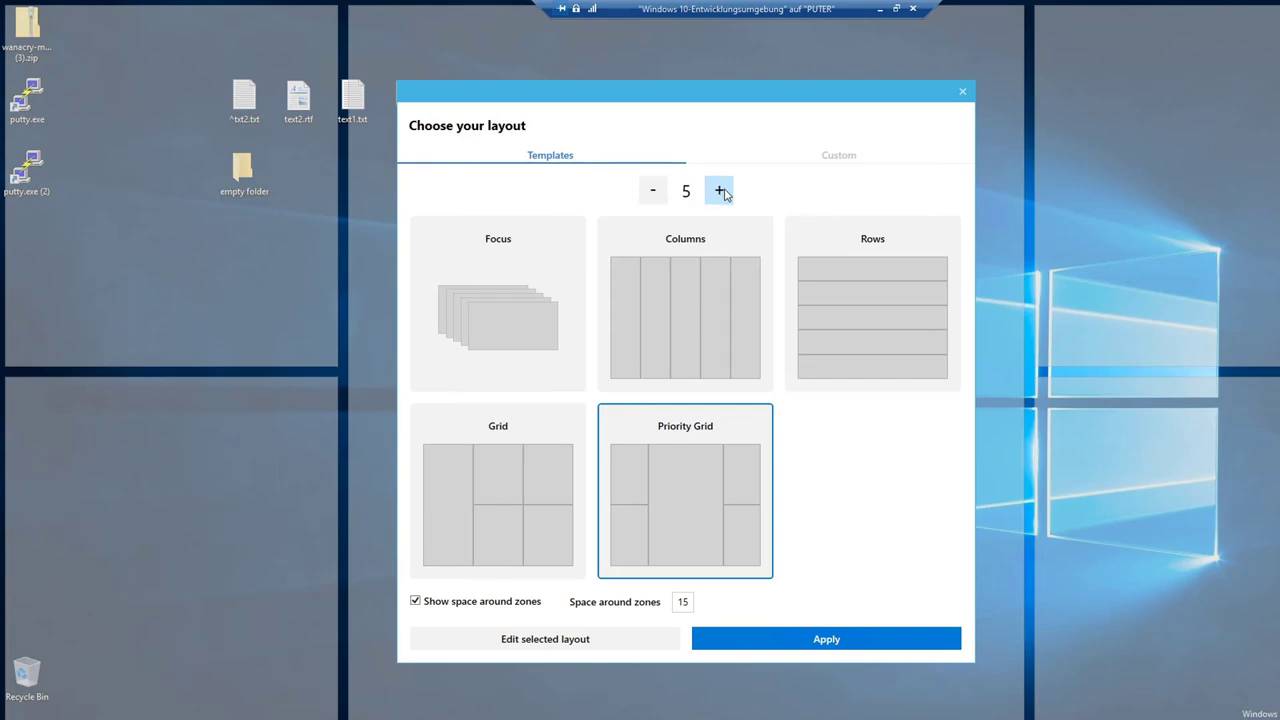
{"action": "left_click", "coordinate": [652, 190]}
{"action": "left_click", "coordinate": [719, 191]}
{"action": "left_click", "coordinate": [719, 191]}
{"action": "left_click", "coordinate": [653, 191]}
{"action": "left_click", "coordinate": [653, 191]}
{"action": "left_click", "coordinate": [653, 191]}
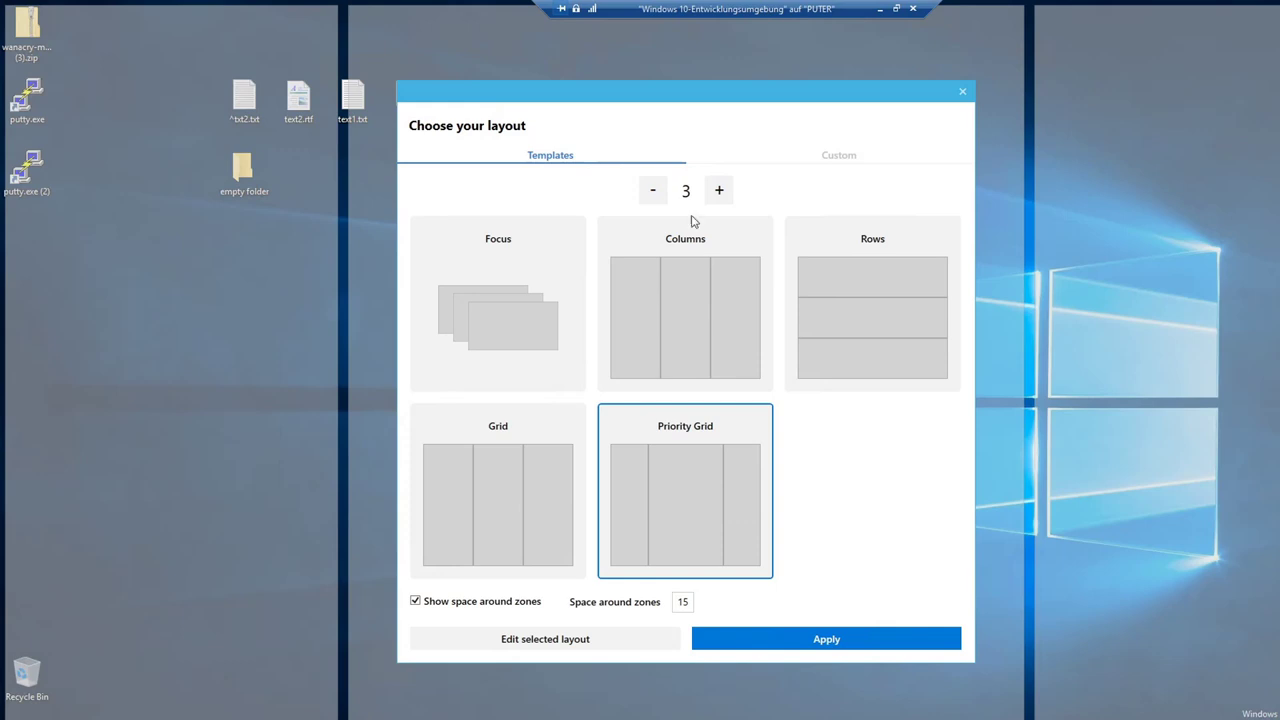
{"action": "left_click", "coordinate": [721, 192]}
{"action": "left_click", "coordinate": [719, 191]}
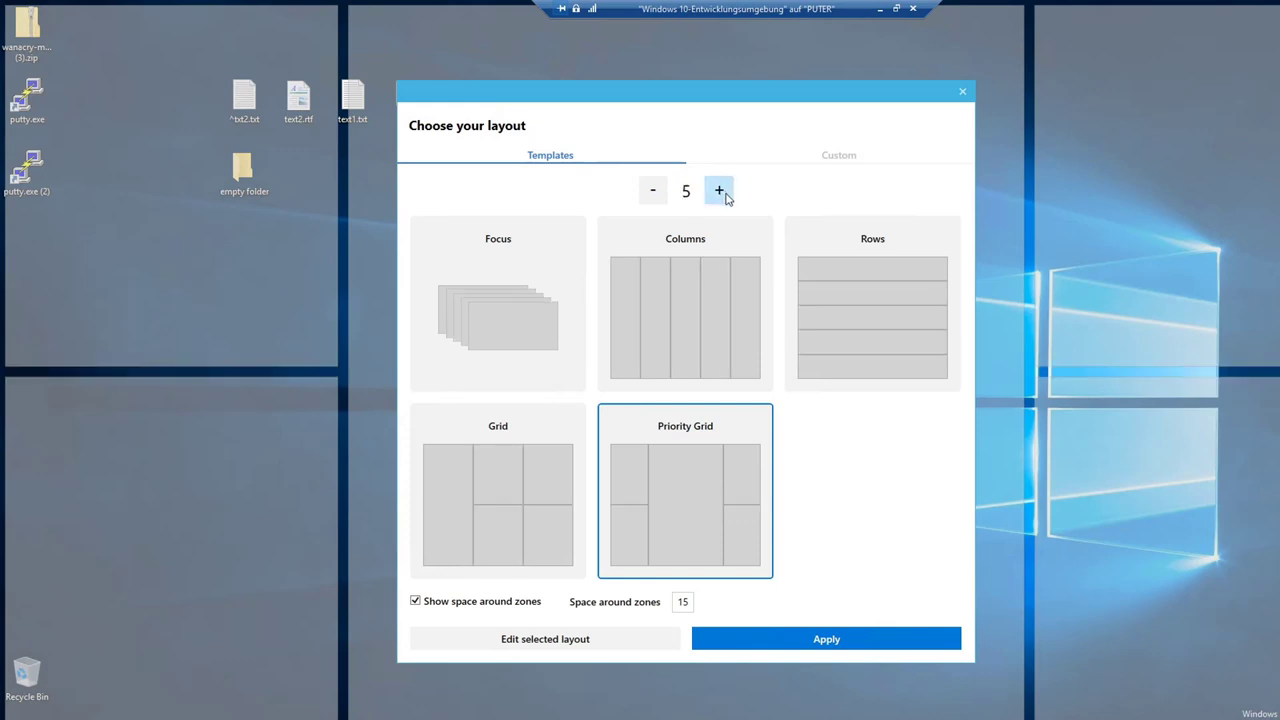
{"action": "left_click", "coordinate": [653, 191]}
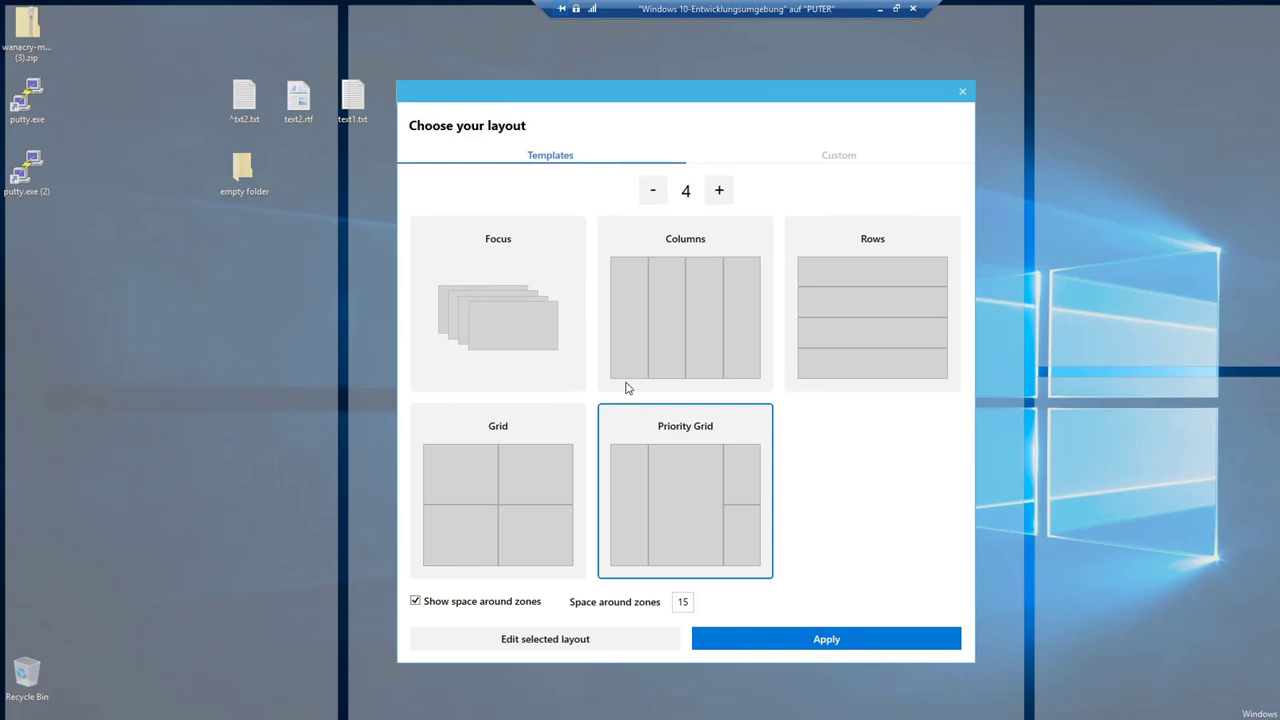
Step: View the custom layouts and return to the layout templates
{"action": "left_click", "coordinate": [848, 162]}
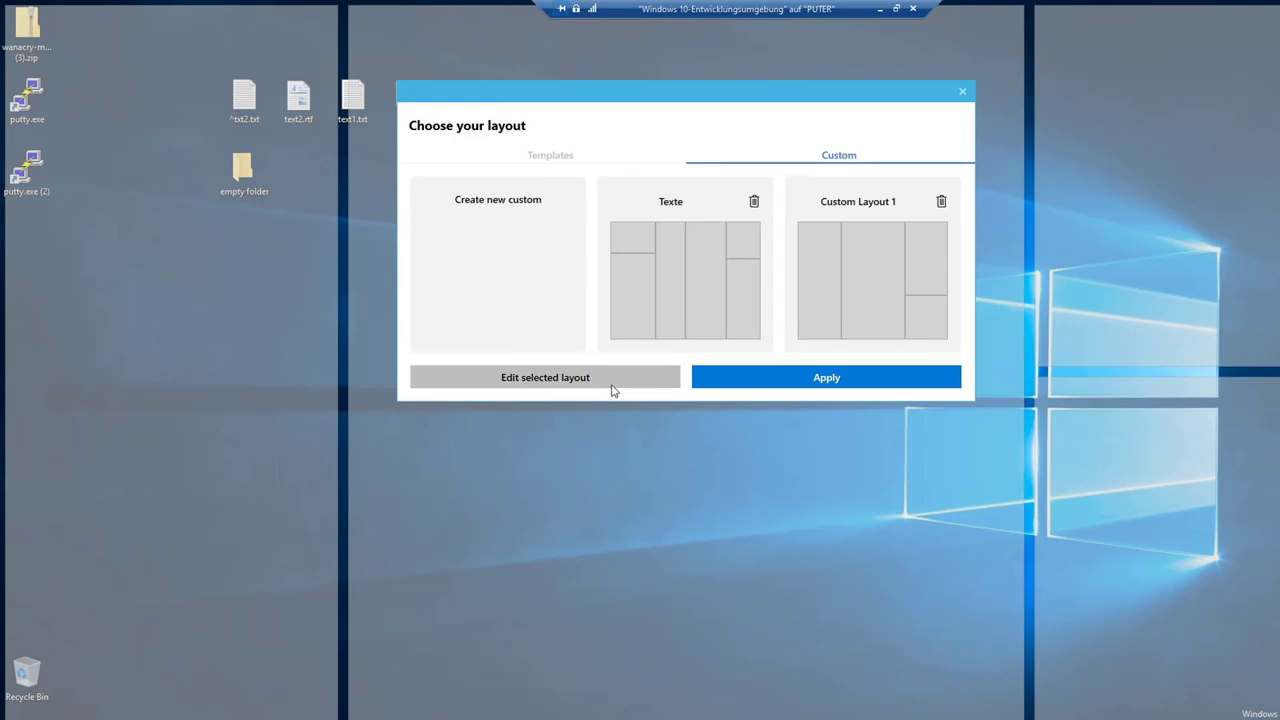
{"action": "left_click", "coordinate": [576, 156]}
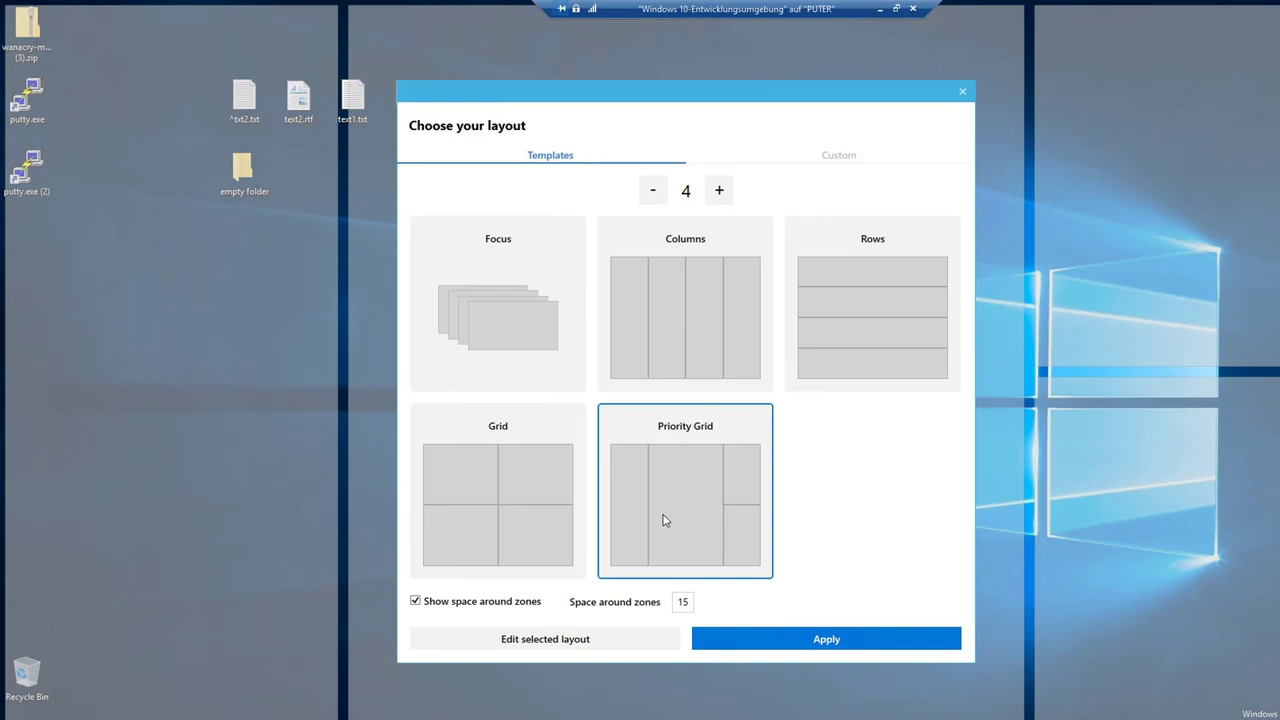
Step: Open the Priority Grid for editing, nudge its left vertical divider outward and raise the horizontal divider in the right column
{"action": "left_click", "coordinate": [587, 643]}
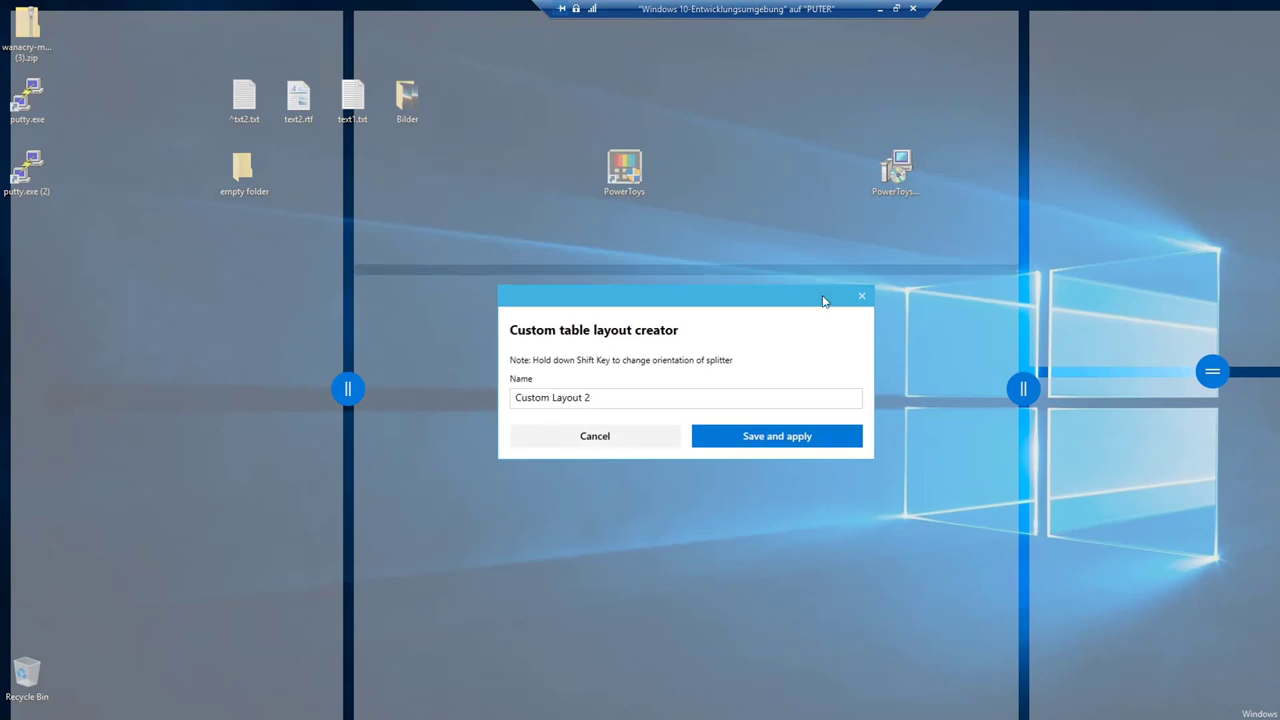
{"action": "left_click_drag", "start_coordinate": [776, 296], "coordinate": [787, 78]}
{"action": "left_click_drag", "start_coordinate": [686, 186], "coordinate": [371, 166]}
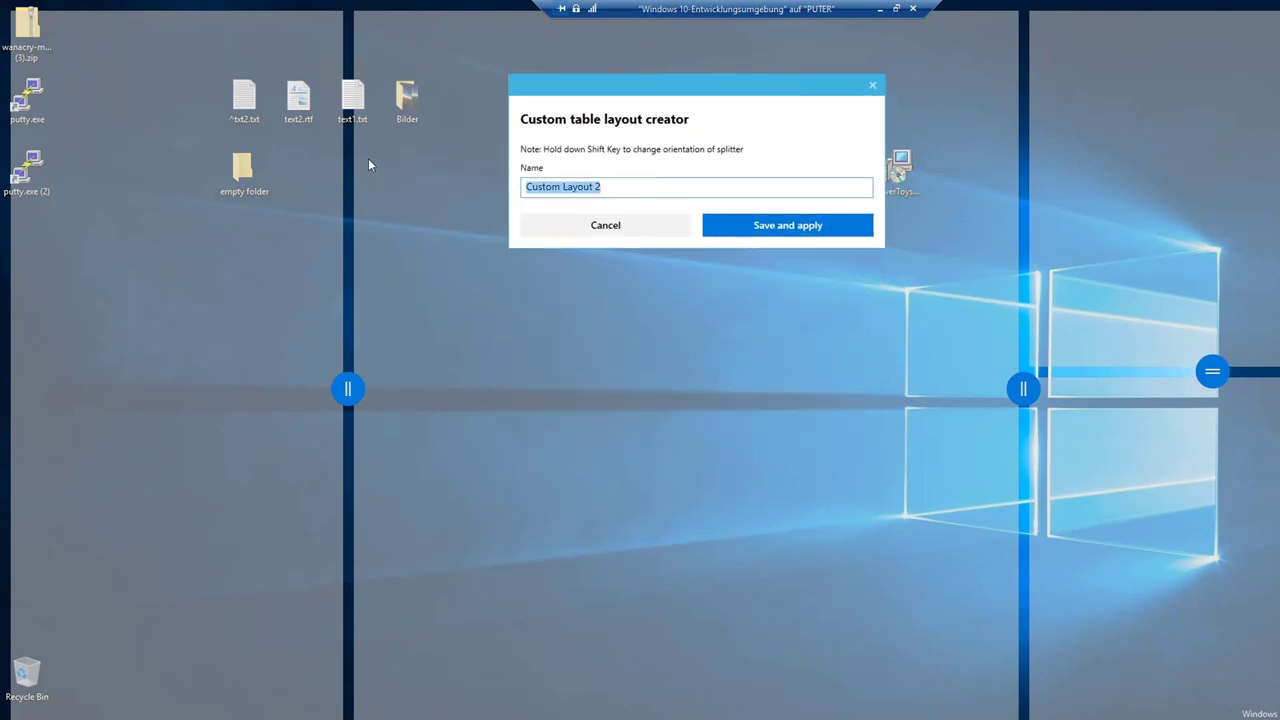
{"action": "left_click", "coordinate": [628, 188]}
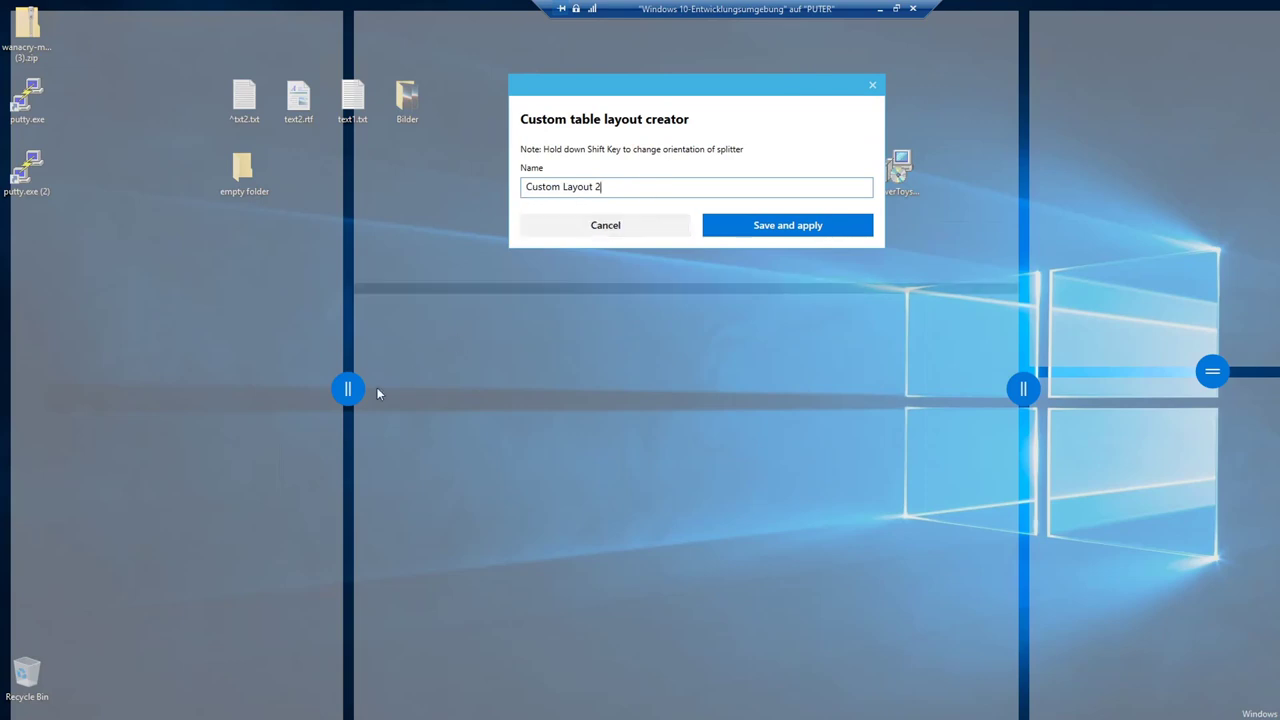
{"action": "left_click_drag", "start_coordinate": [340, 393], "coordinate": [343, 379]}
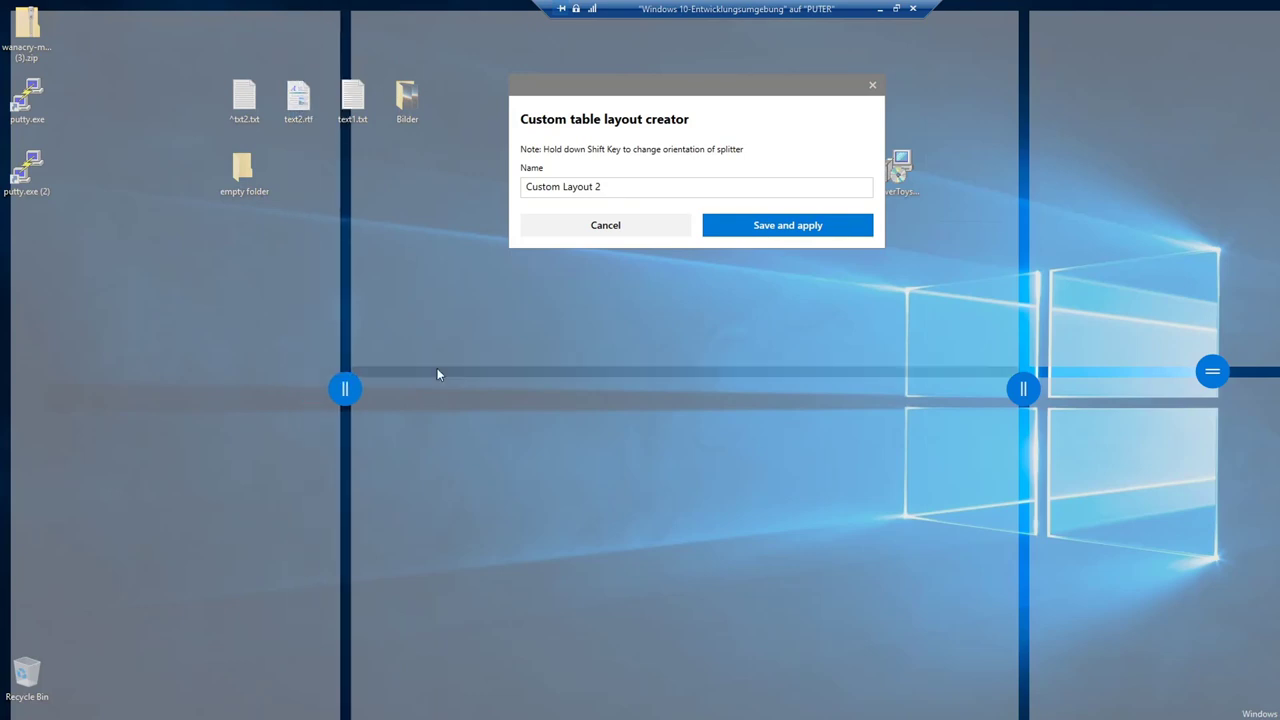
{"action": "left_click_drag", "start_coordinate": [1214, 374], "coordinate": [1183, 309]}
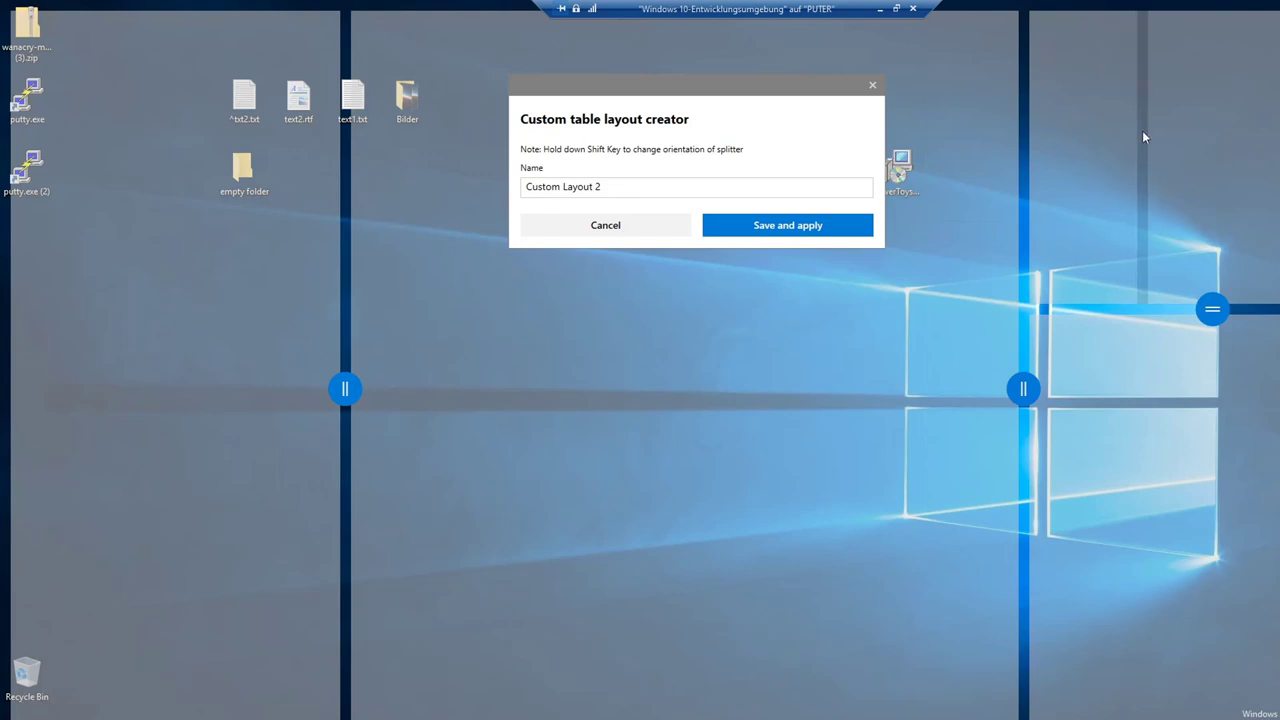
Step: Split the upper-right zone vertically and the left column horizontally, moving the new dividers outward and upward respectively
{"action": "left_click", "coordinate": [1142, 130]}
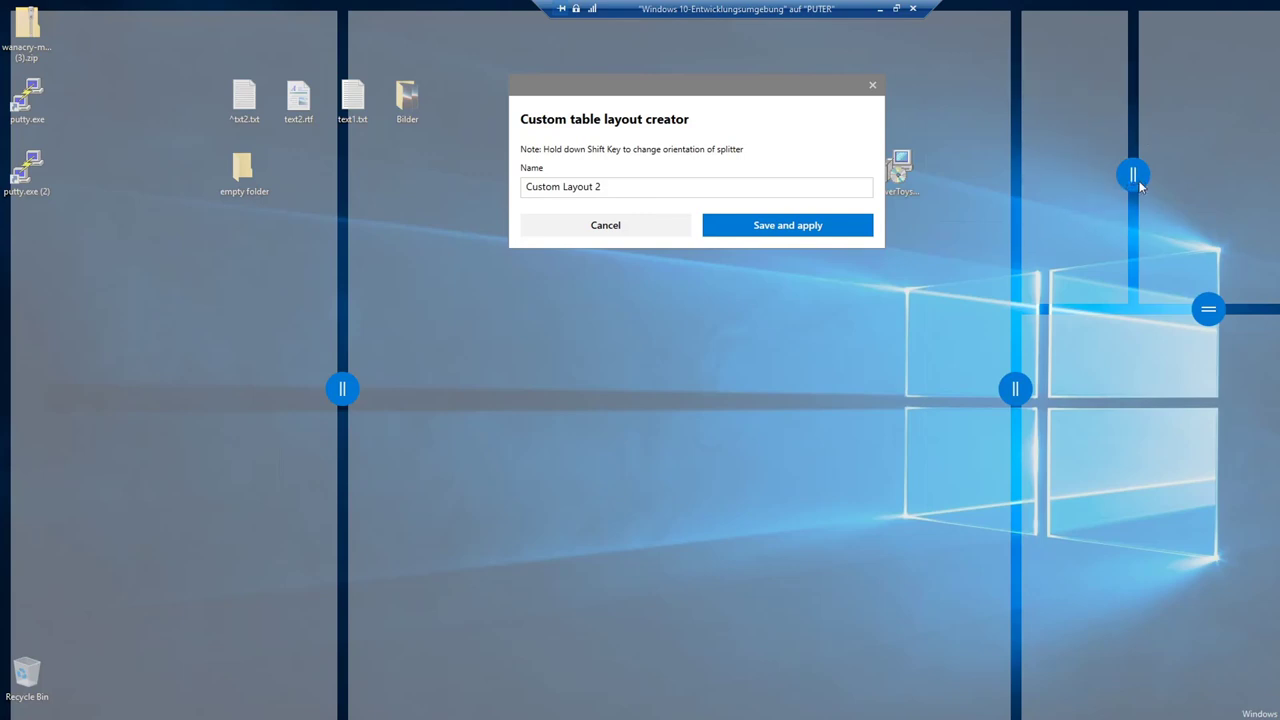
{"action": "left_click_drag", "start_coordinate": [1136, 178], "coordinate": [1166, 178]}
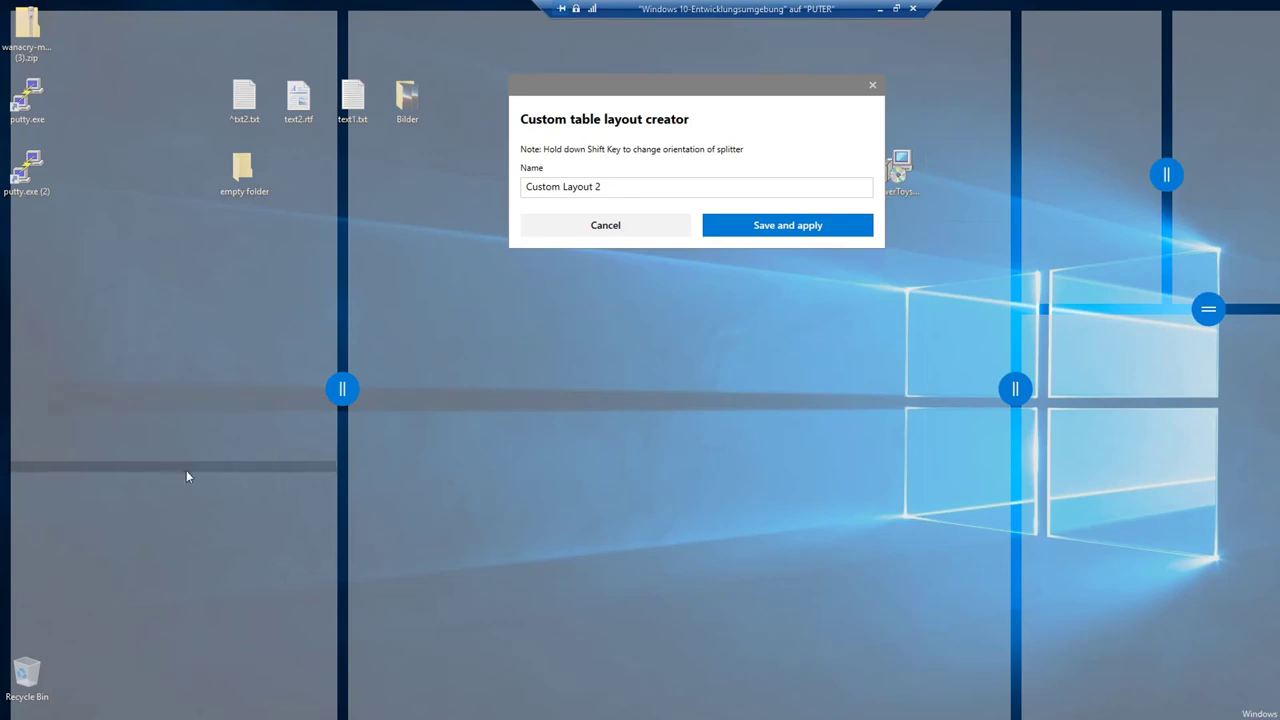
{"action": "left_click", "coordinate": [178, 458]}
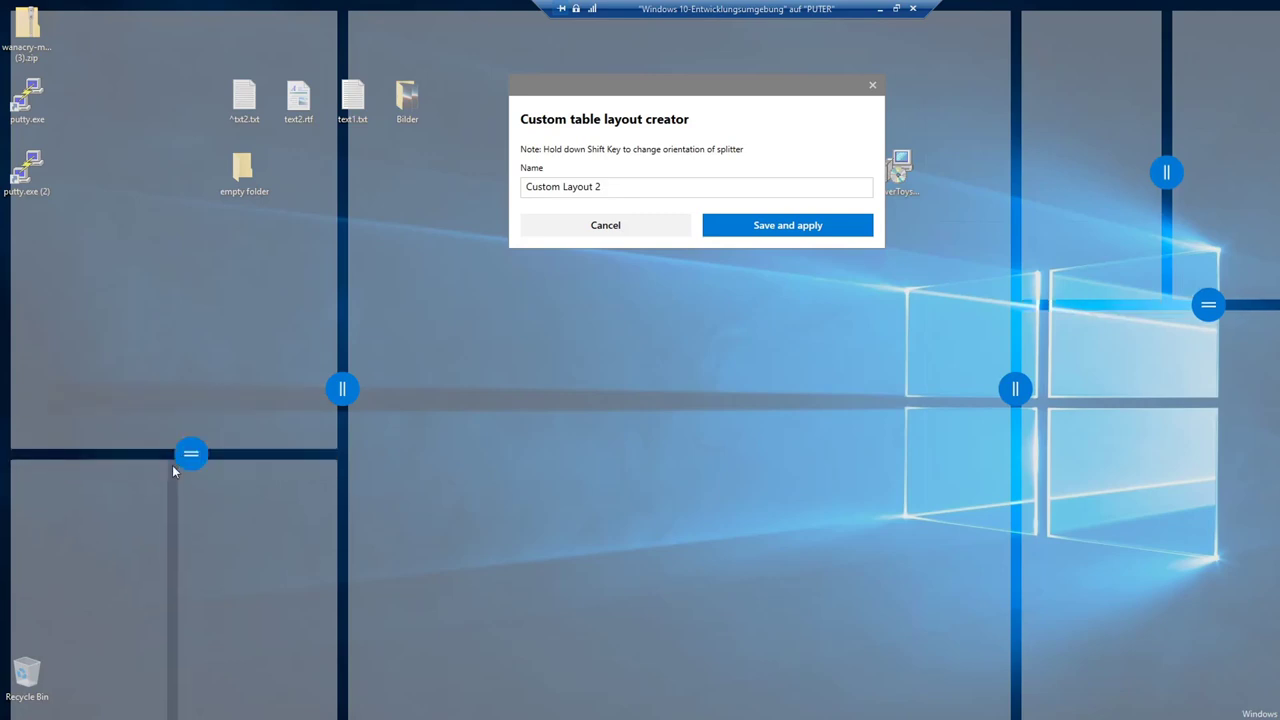
{"action": "left_click_drag", "start_coordinate": [191, 453], "coordinate": [192, 428]}
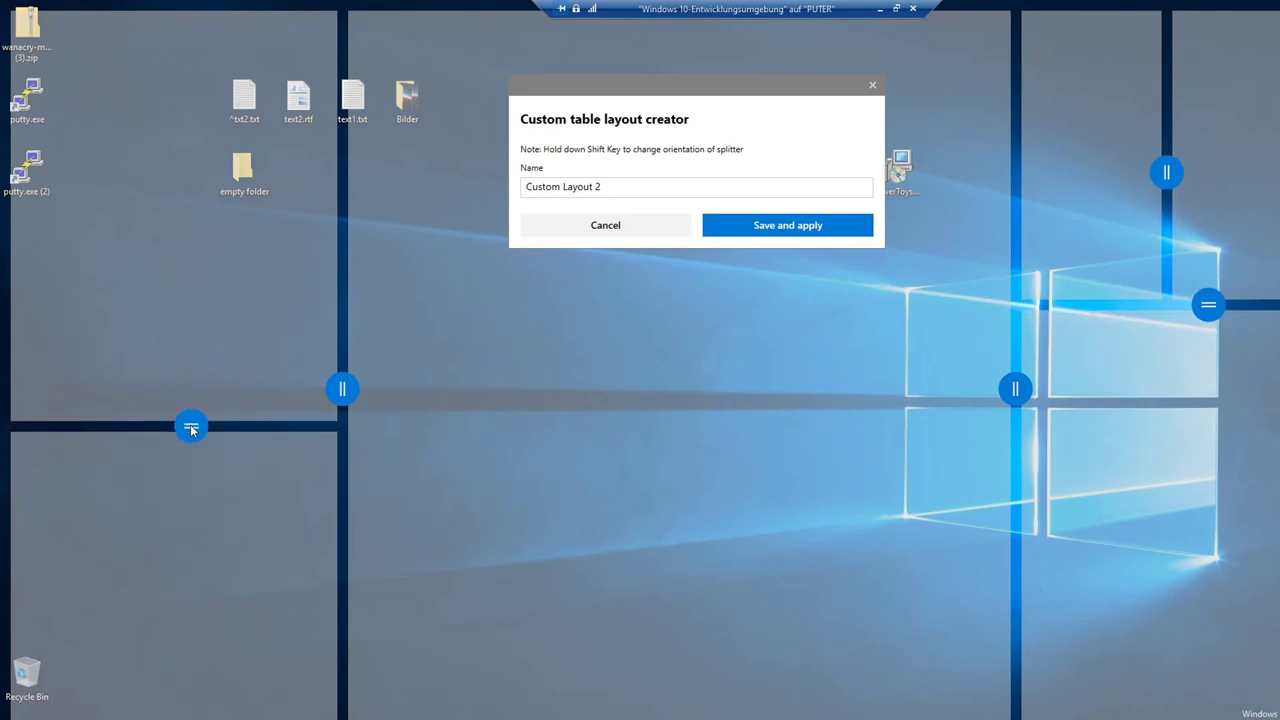
Step: Widen both outer columns by moving the main vertical dividers inward, and lower the right column's horizontal divider
{"action": "left_click_drag", "start_coordinate": [343, 388], "coordinate": [380, 388]}
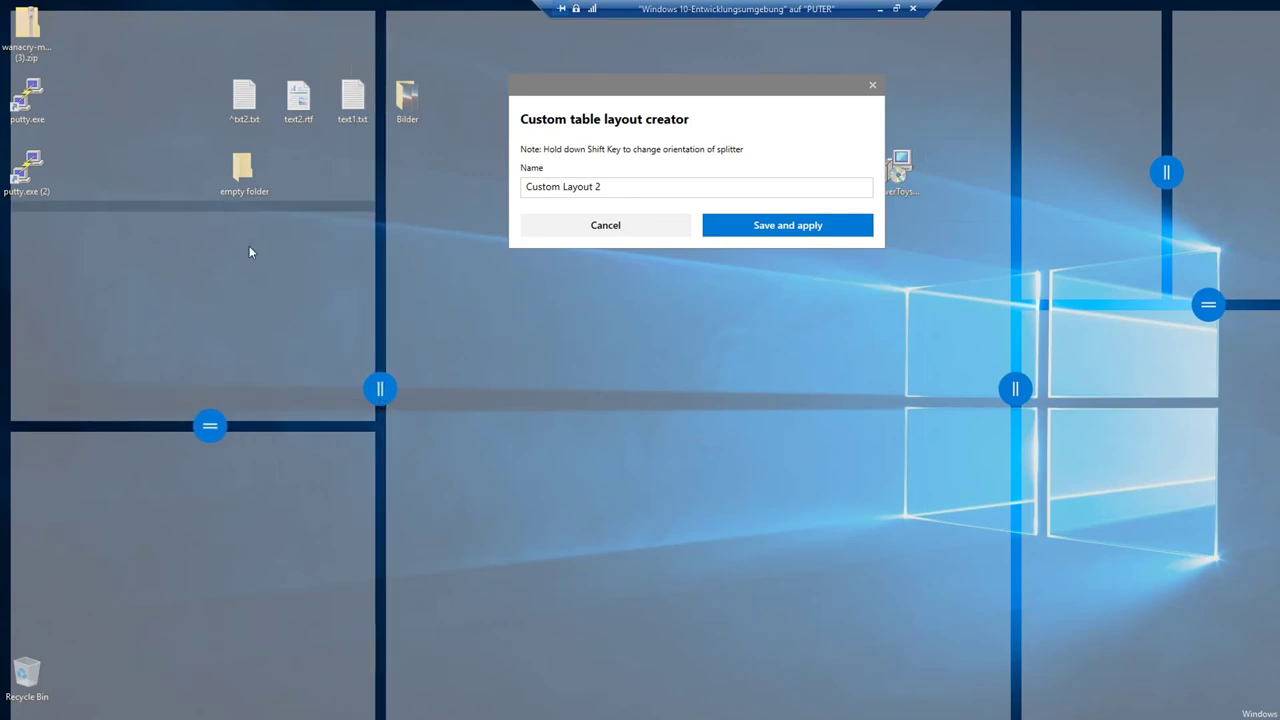
{"action": "left_click_drag", "start_coordinate": [1015, 389], "coordinate": [933, 408]}
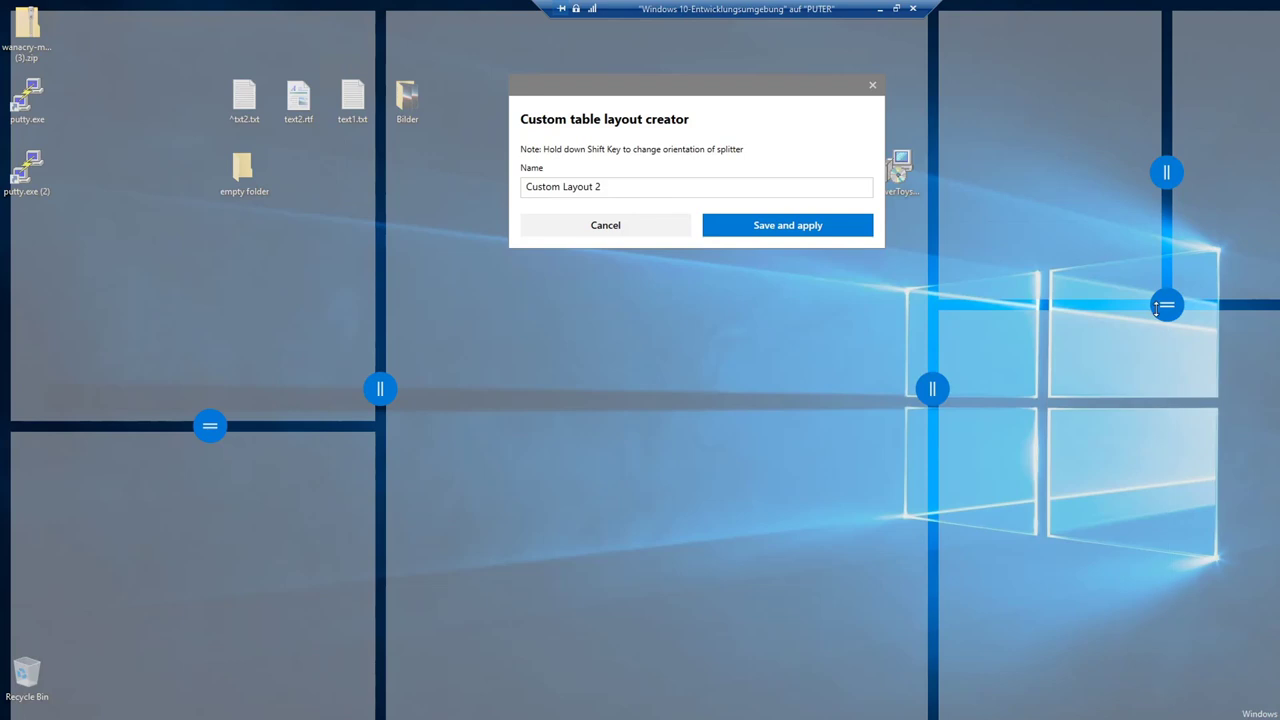
{"action": "left_click_drag", "start_coordinate": [1157, 308], "coordinate": [1157, 347]}
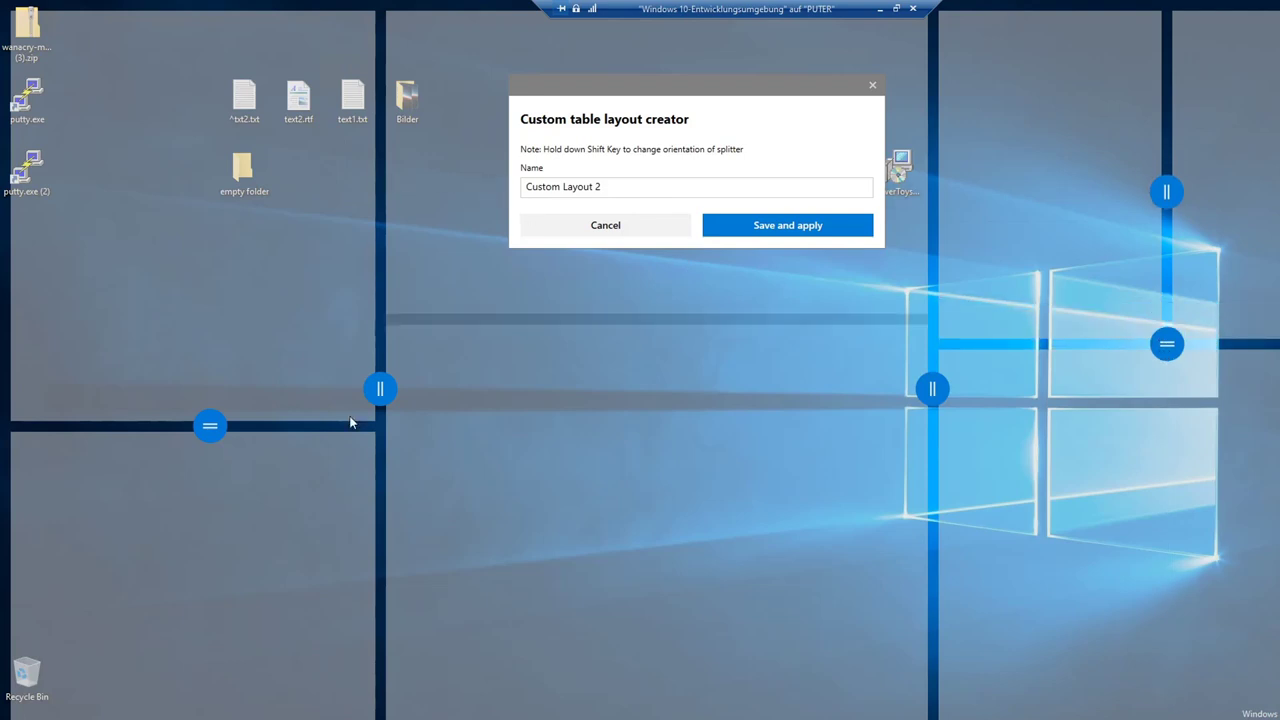
Step: Keep the name Custom Layout 2 and save and apply the custom table layout
{"action": "left_click", "coordinate": [637, 191]}
{"action": "key", "text": "ctrl+a"}
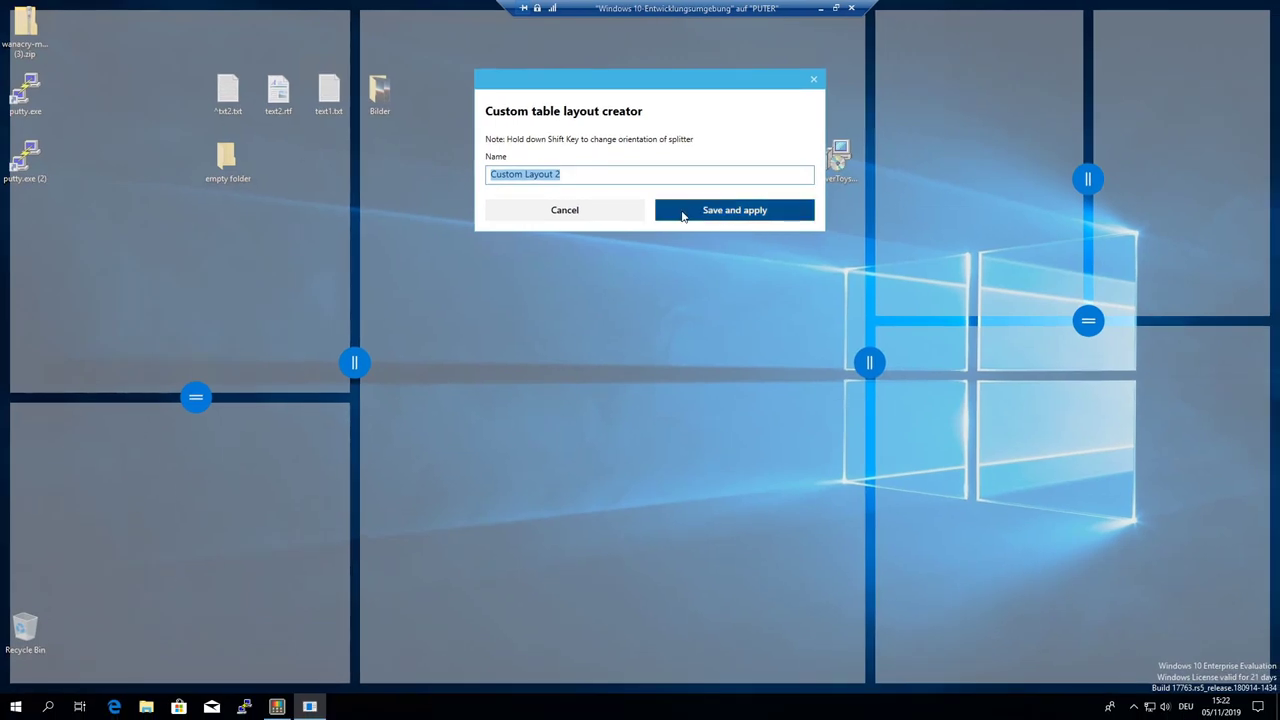
{"action": "left_click", "coordinate": [735, 210]}
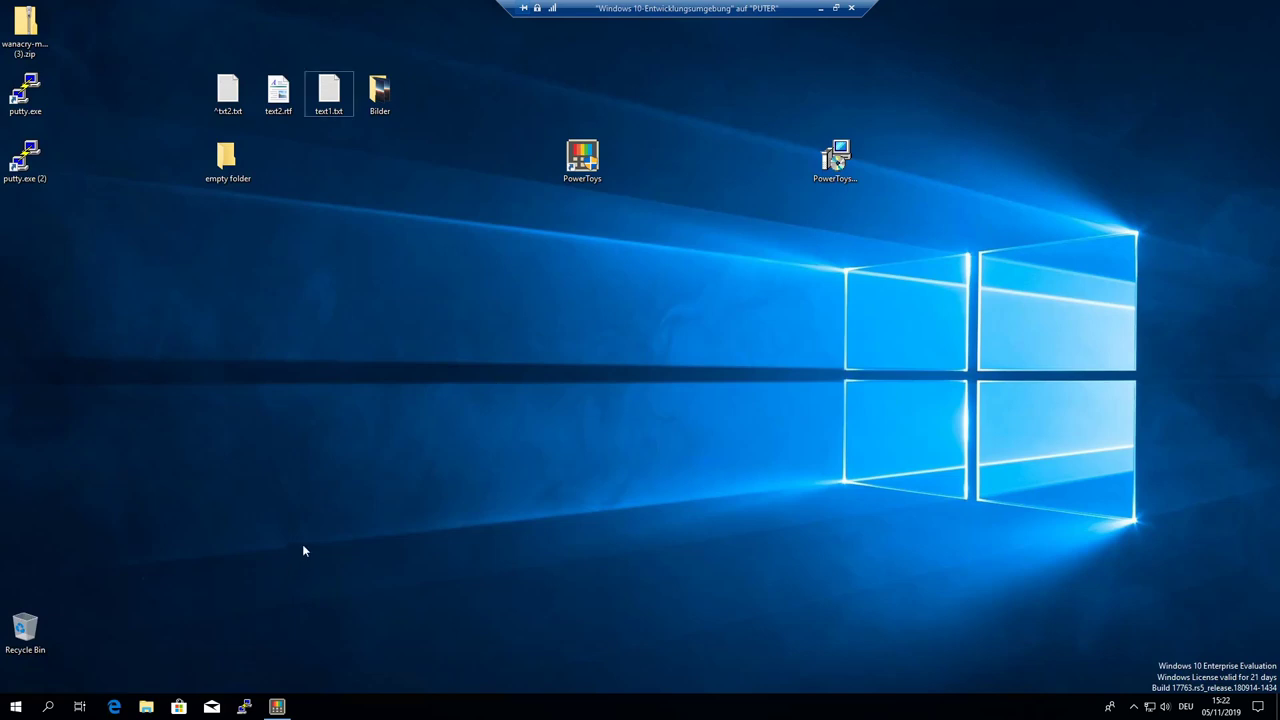
Step: Reopen the layout editor and apply Custom Layout 2 from the custom layouts
{"action": "key", "text": "super+grave"}
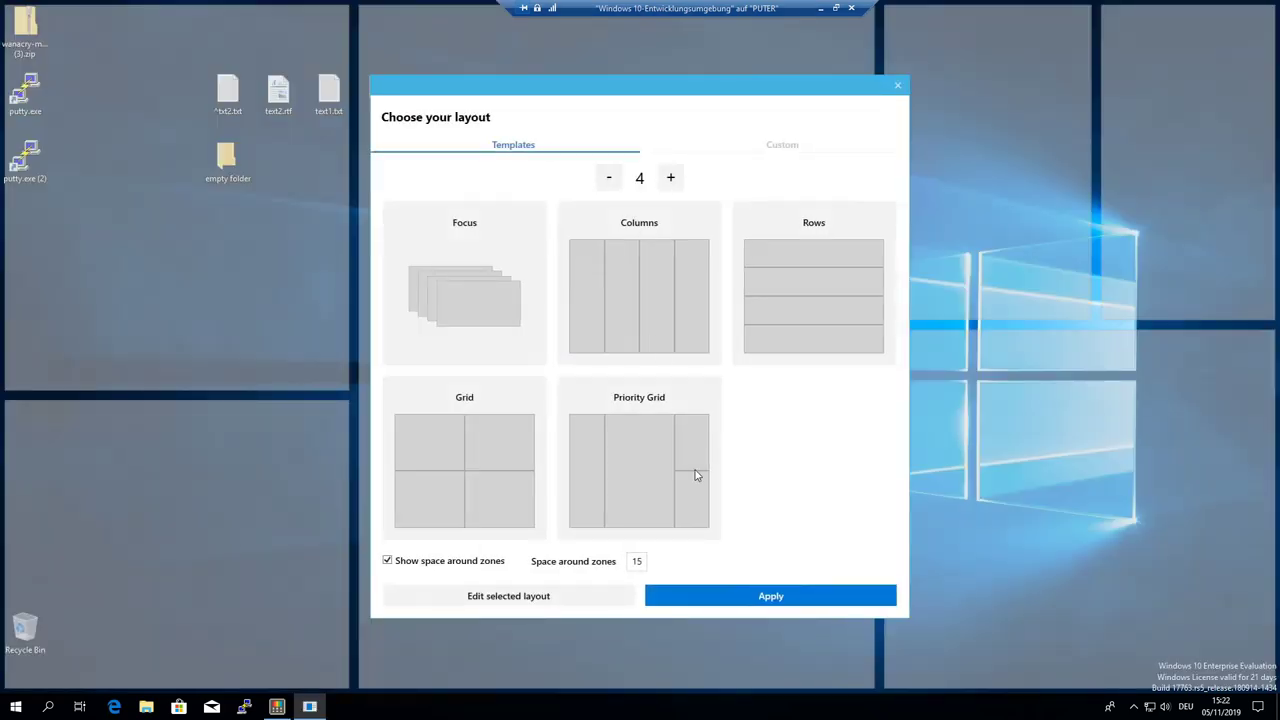
{"action": "left_click_drag", "start_coordinate": [655, 88], "coordinate": [649, 93]}
{"action": "left_click", "coordinate": [760, 150]}
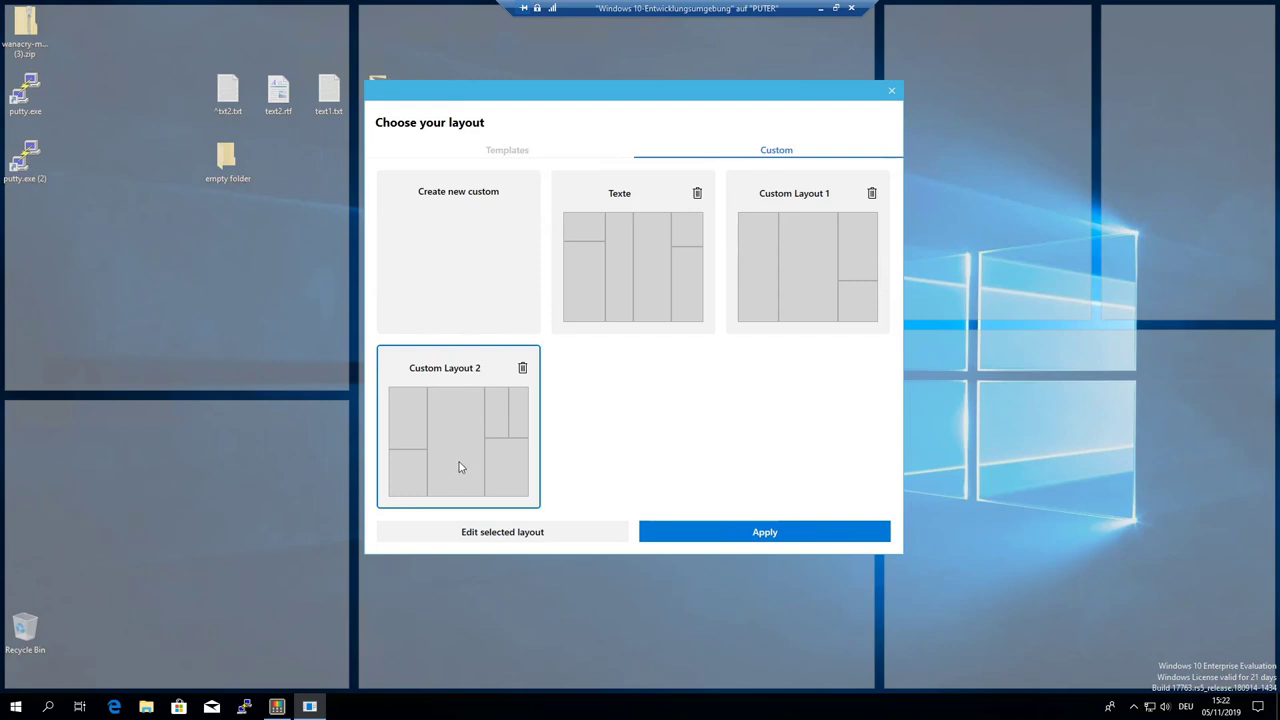
{"action": "left_click", "coordinate": [722, 532]}
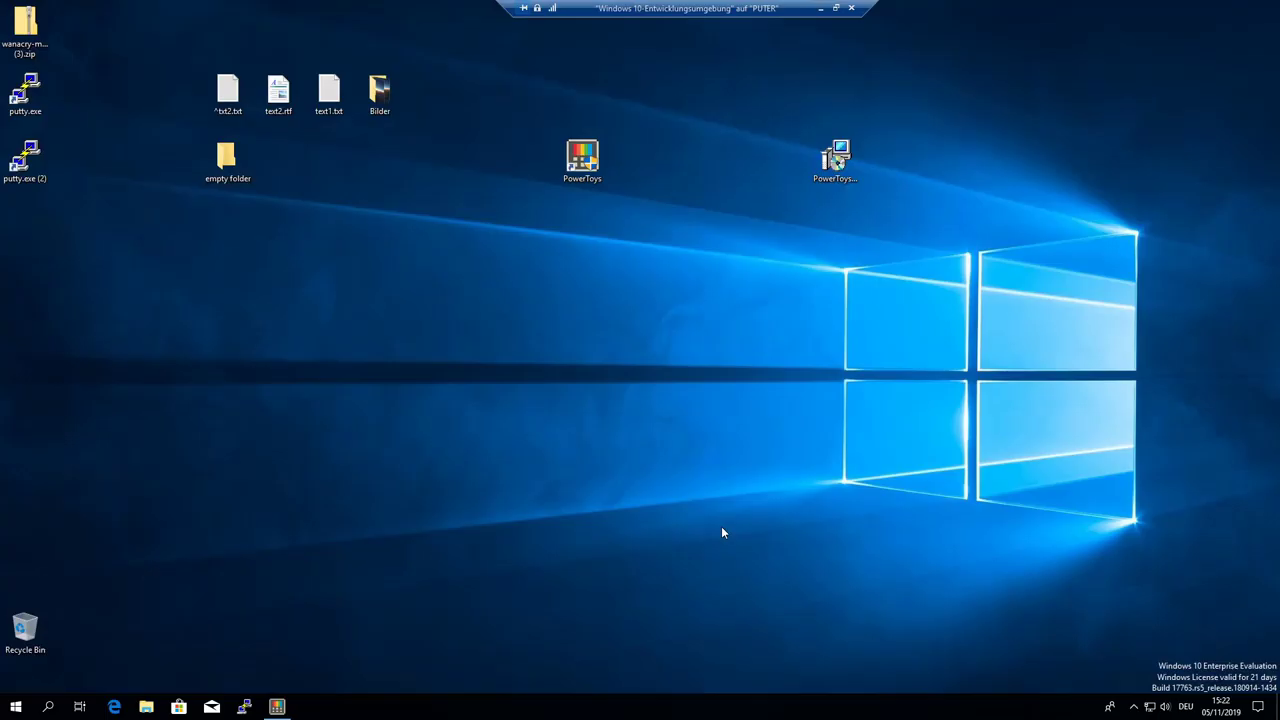
Step: Open ^txt2.txt and text2.rtf from the desktop and move their windows to opposite sides of the screen
{"action": "double_click", "coordinate": [228, 92]}
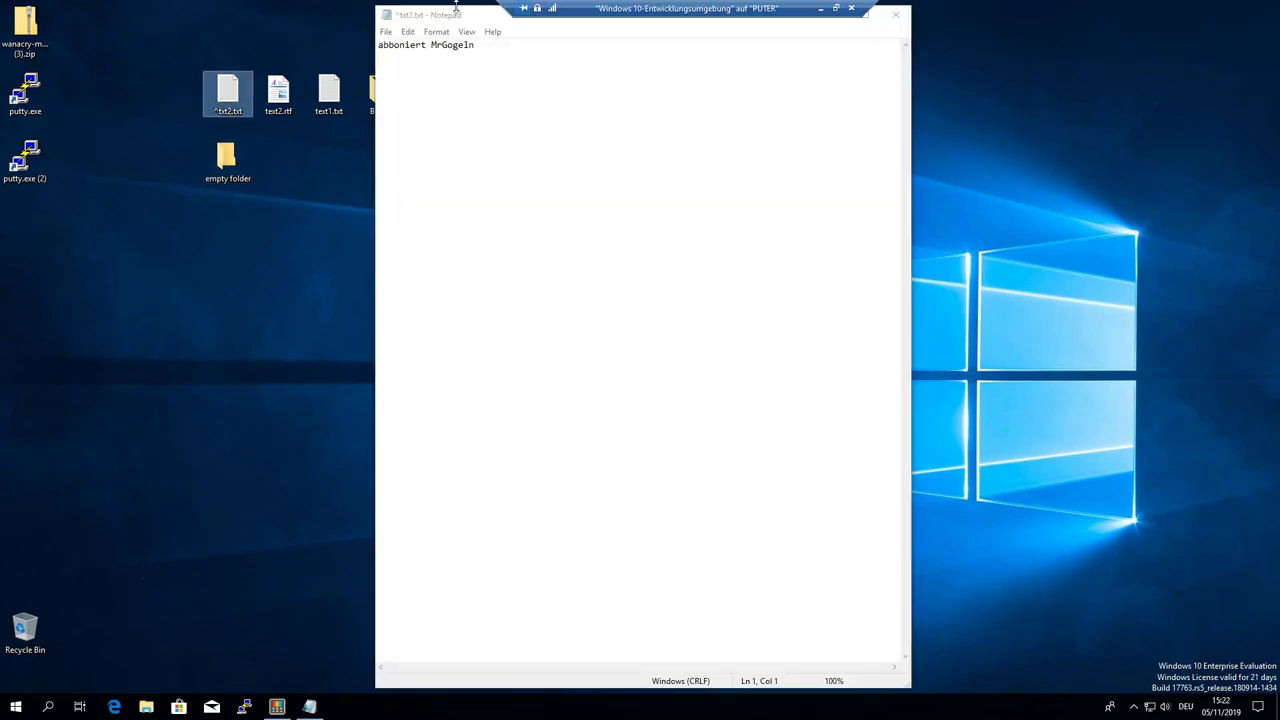
{"action": "key", "text": "super+Right"}
{"action": "left_click", "coordinate": [280, 95]}
{"action": "double_click", "coordinate": [284, 100]}
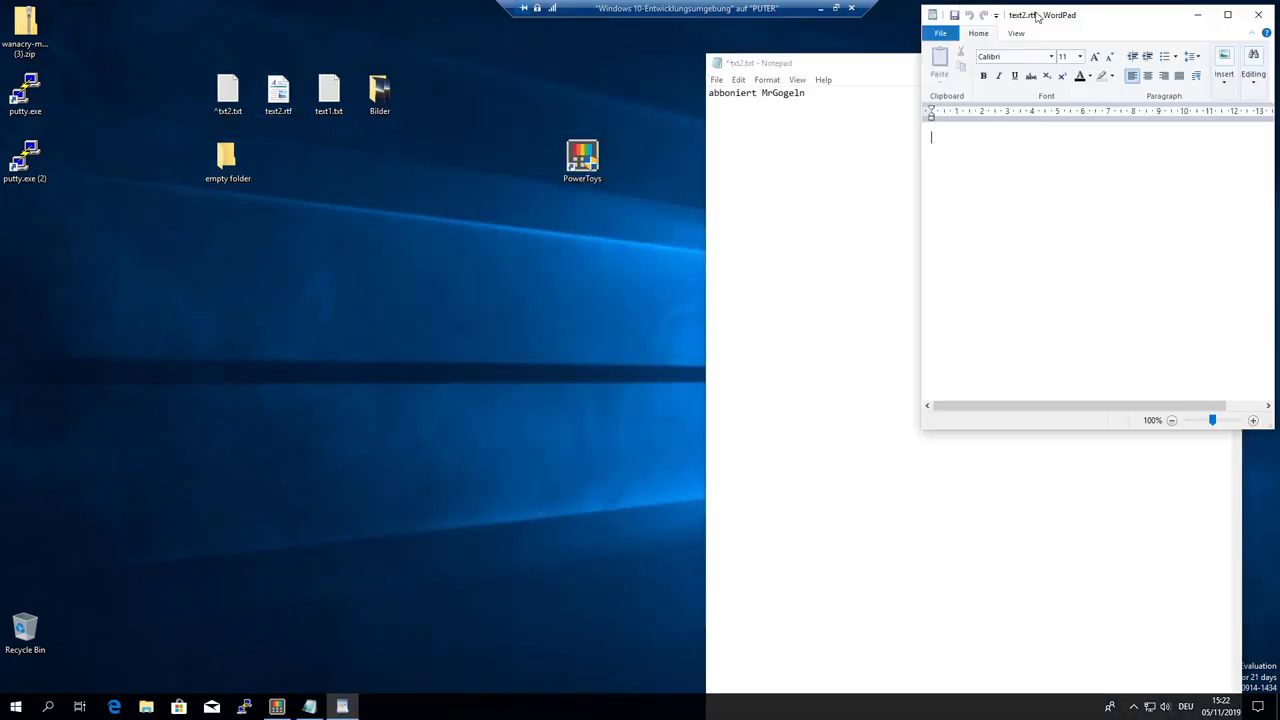
{"action": "key", "text": "super+Left"}
{"action": "key", "text": "super+Left"}
Step: Open text1.txt, the Bilder folder and the empty folder from the desktop, moving the windows clear of the icons
{"action": "double_click", "coordinate": [329, 92]}
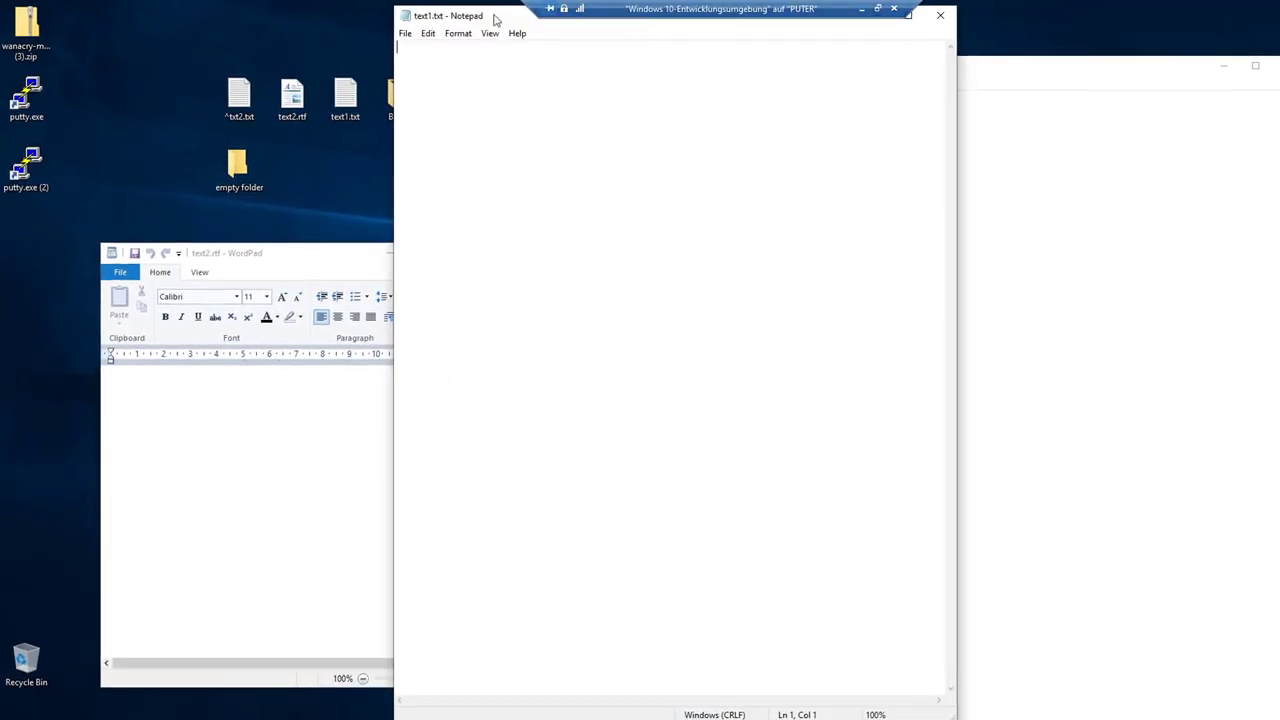
{"action": "left_click_drag", "start_coordinate": [493, 19], "coordinate": [124, 325]}
{"action": "left_click", "coordinate": [398, 98]}
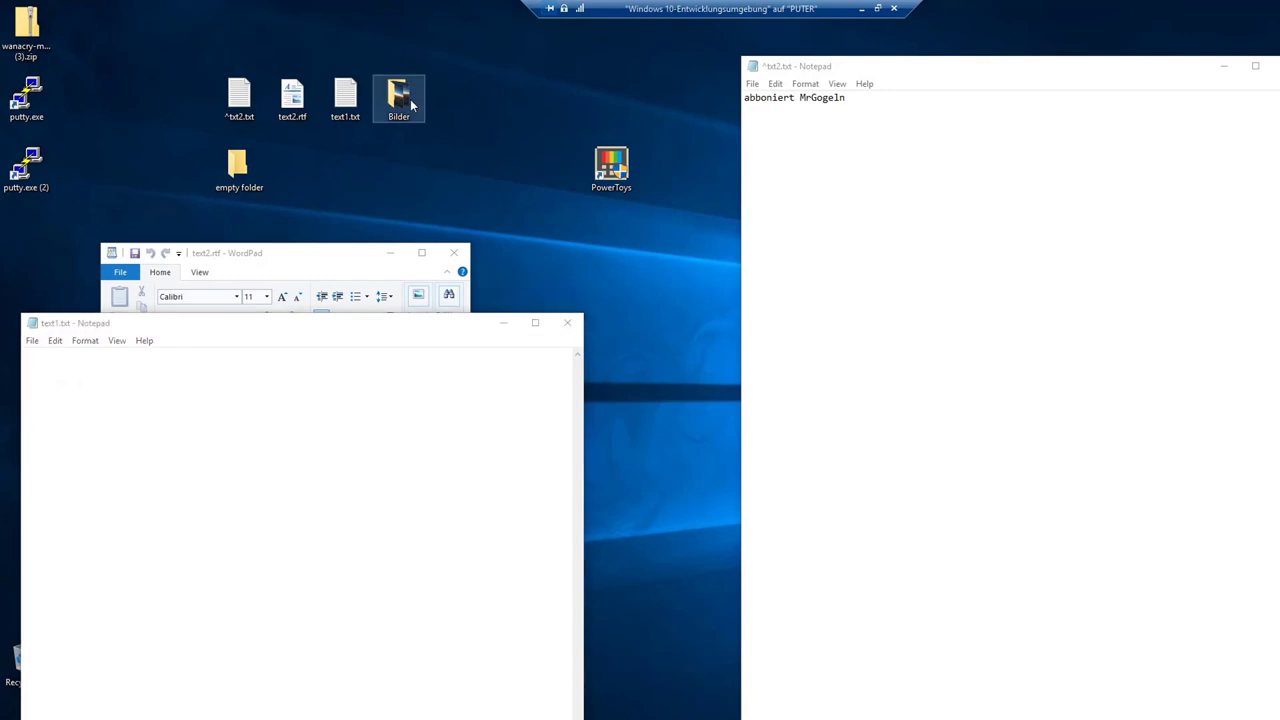
{"action": "double_click", "coordinate": [405, 98]}
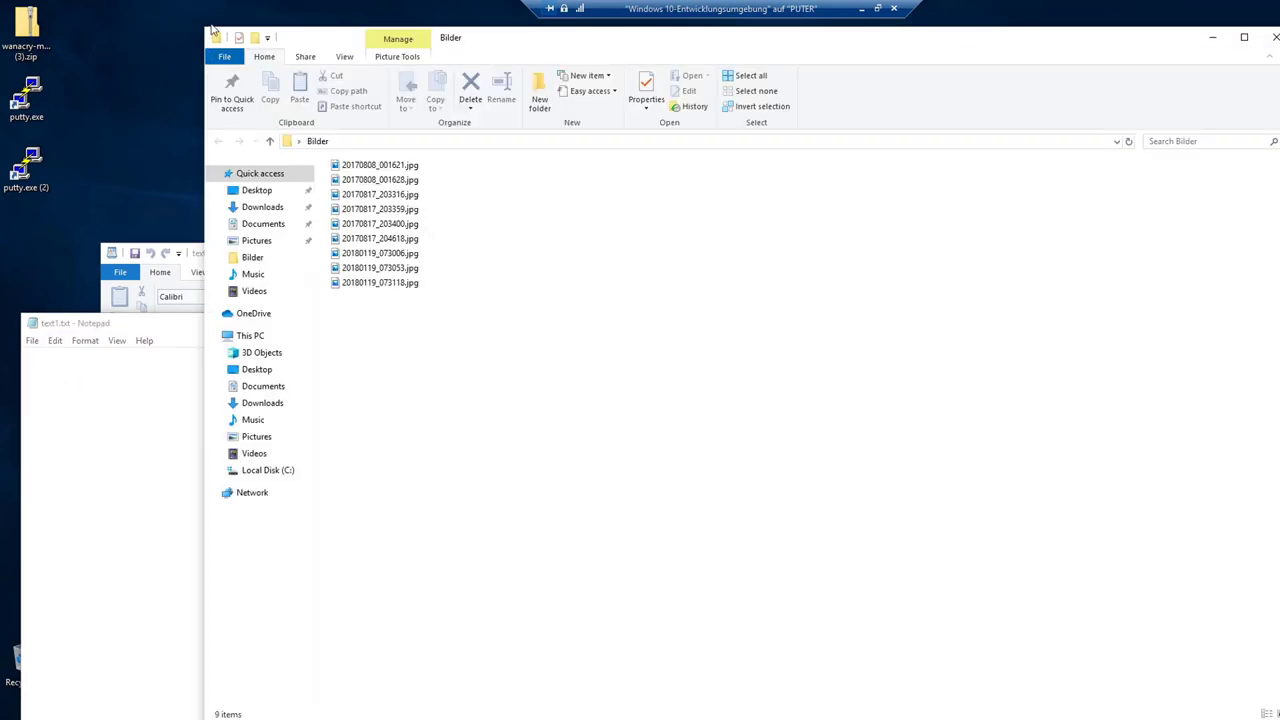
{"action": "left_click_drag", "start_coordinate": [201, 27], "coordinate": [573, 207]}
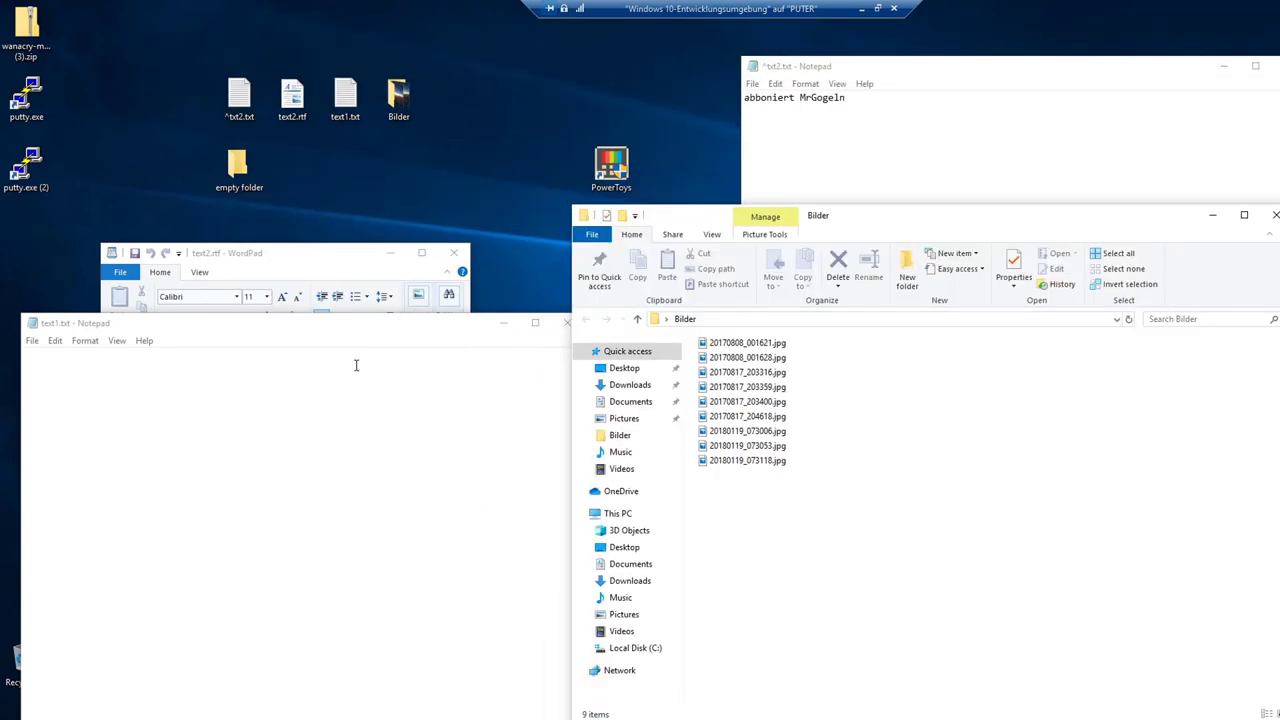
{"action": "double_click", "coordinate": [238, 168]}
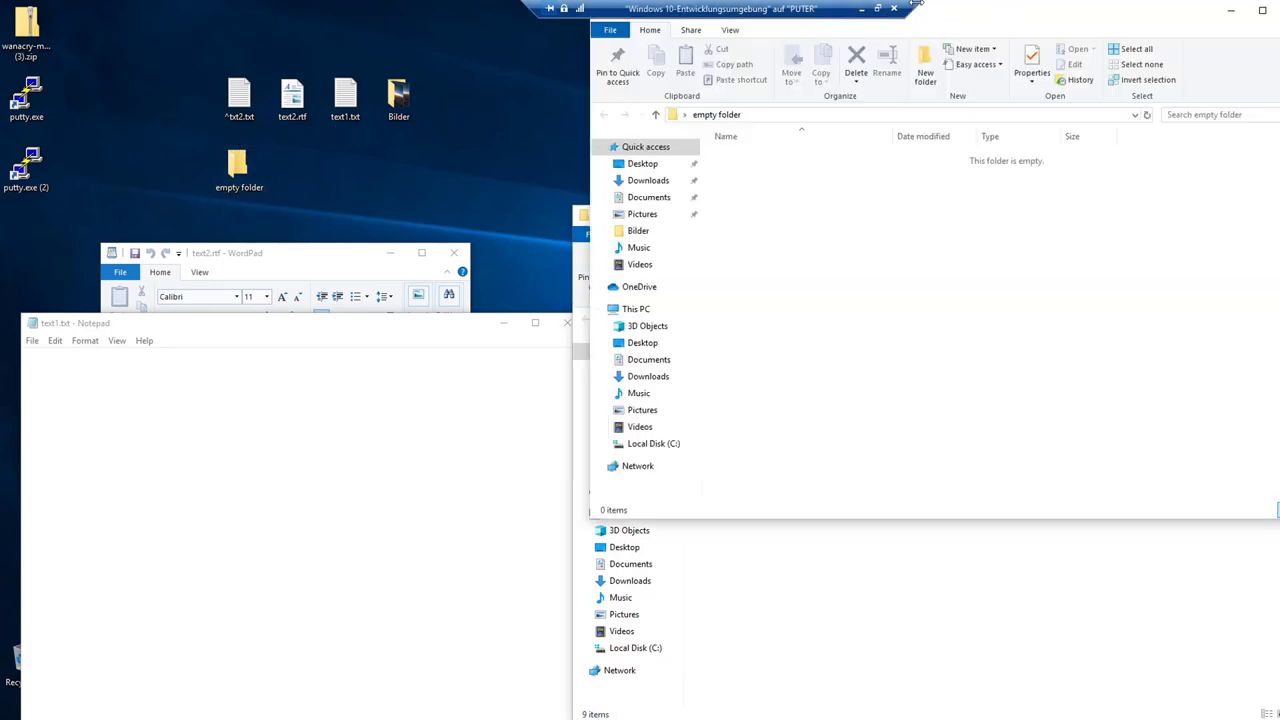
Step: Reapply the zone layout and snap text2.rtf upper left, text1.txt lower left, ^txt2.txt center, empty folder upper right and Bilder lower right
{"action": "key", "text": "super+grave"}
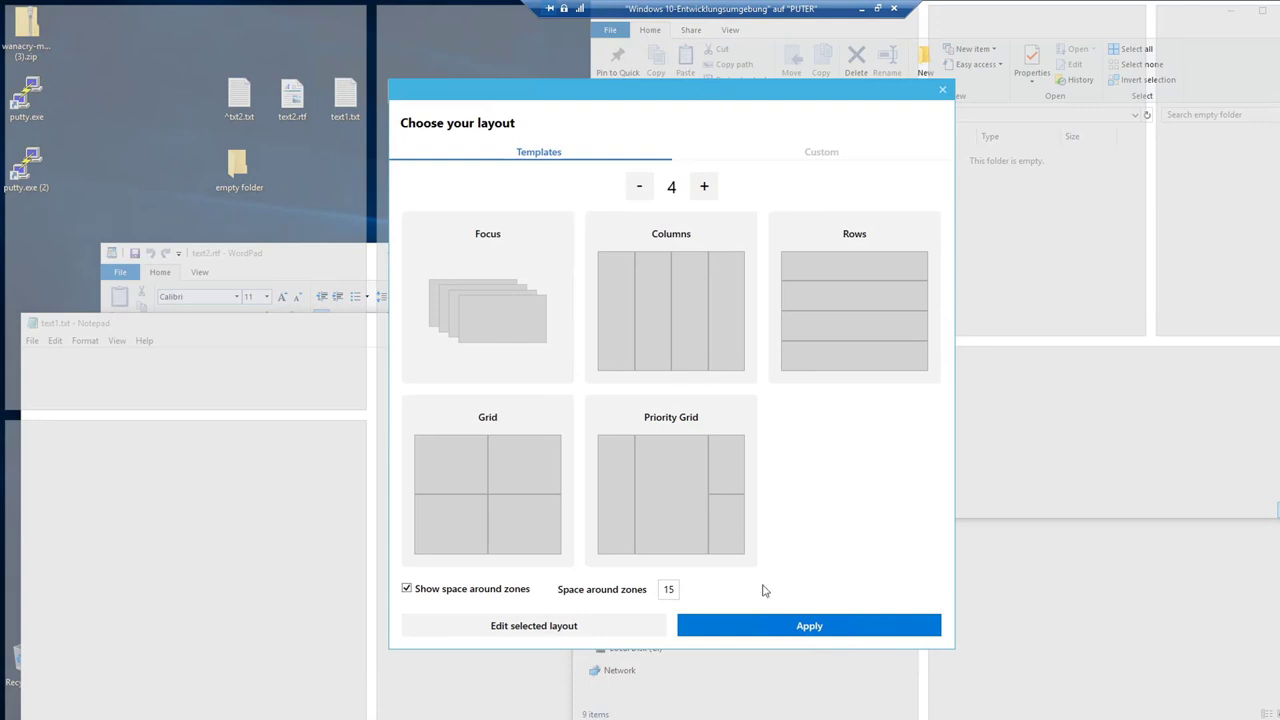
{"action": "left_click", "coordinate": [760, 626]}
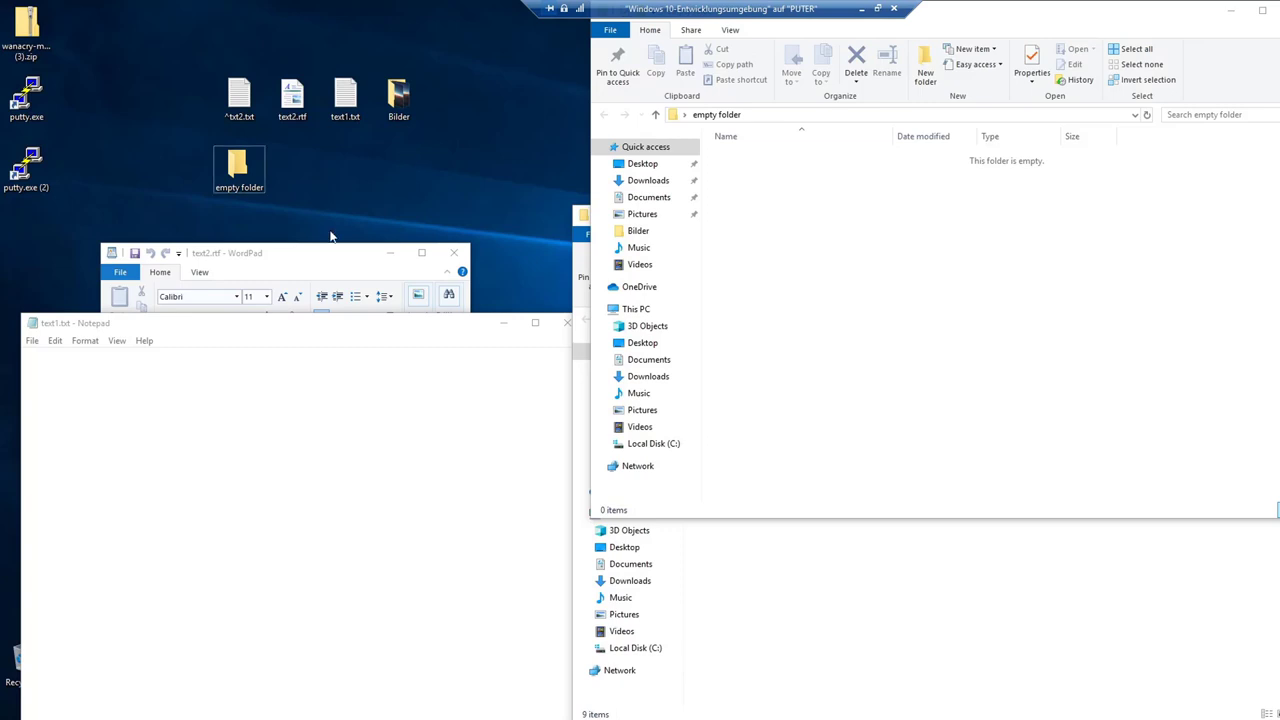
{"action": "left_click_drag", "start_coordinate": [343, 256], "coordinate": [197, 6]}
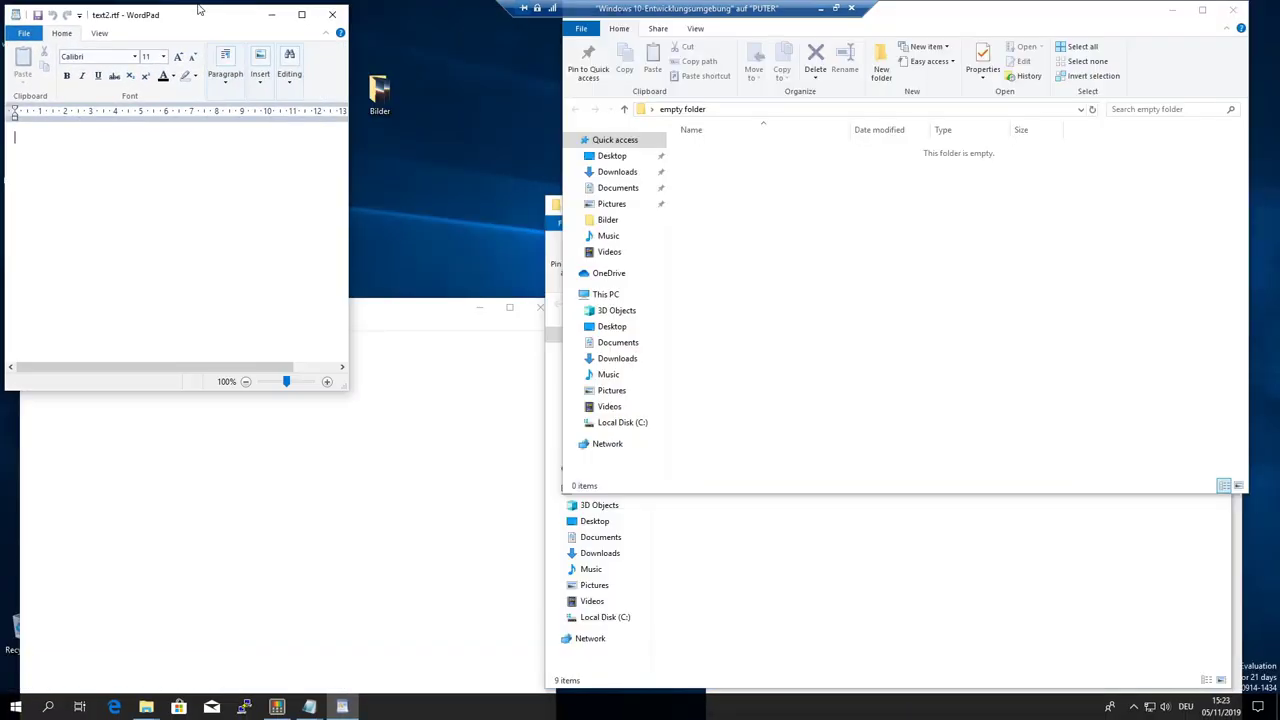
{"action": "left_click_drag", "start_coordinate": [449, 314], "coordinate": [366, 452]}
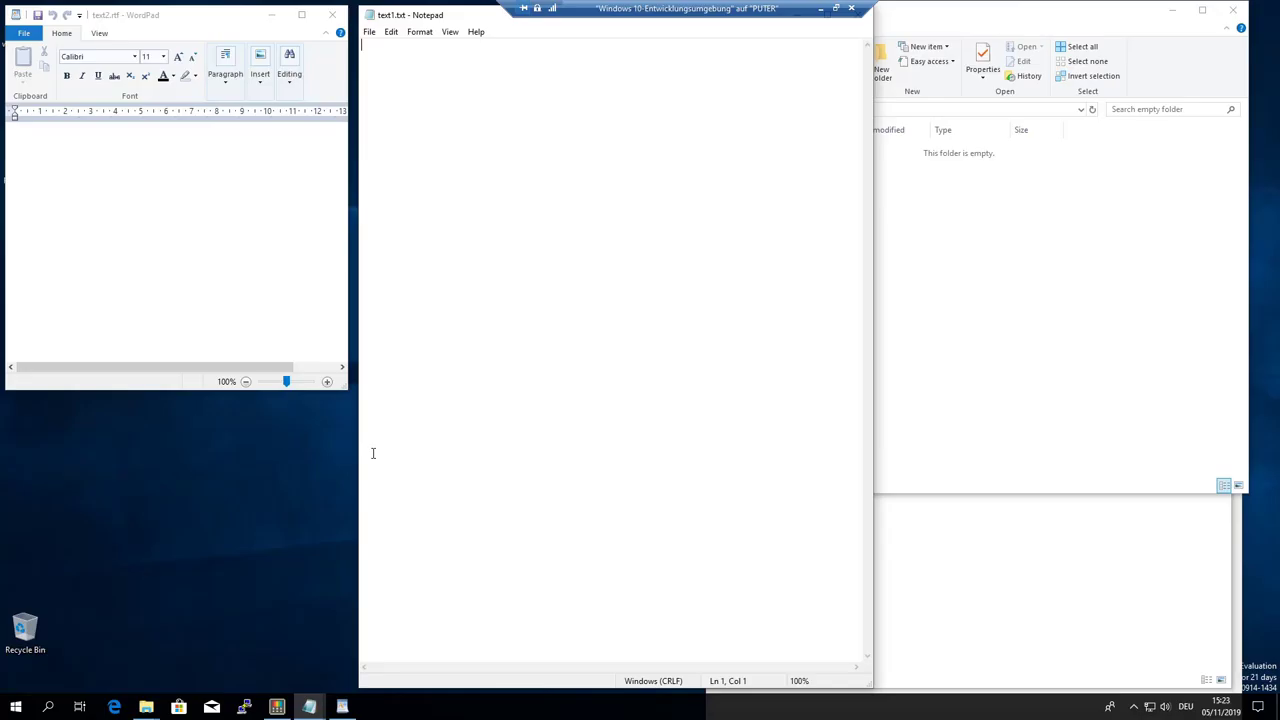
{"action": "left_click_drag", "start_coordinate": [452, 14], "coordinate": [97, 460]}
{"action": "left_click_drag", "start_coordinate": [1094, 14], "coordinate": [1205, 138]}
{"action": "left_click_drag", "start_coordinate": [829, 207], "coordinate": [1094, 419]}
{"action": "left_click_drag", "start_coordinate": [944, 69], "coordinate": [589, 35]}
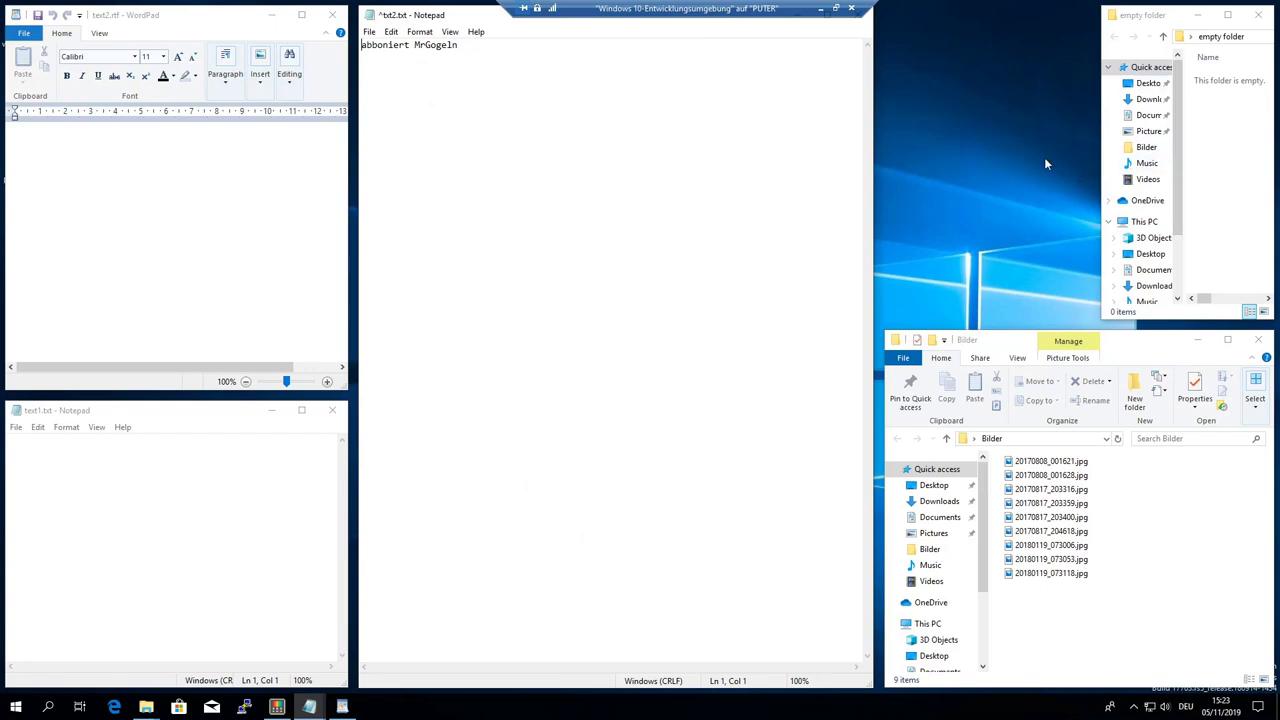
Step: Launch Microsoft Edge and snap its window into the free zone between ^txt2.txt and the empty folder window
{"action": "left_click", "coordinate": [114, 707]}
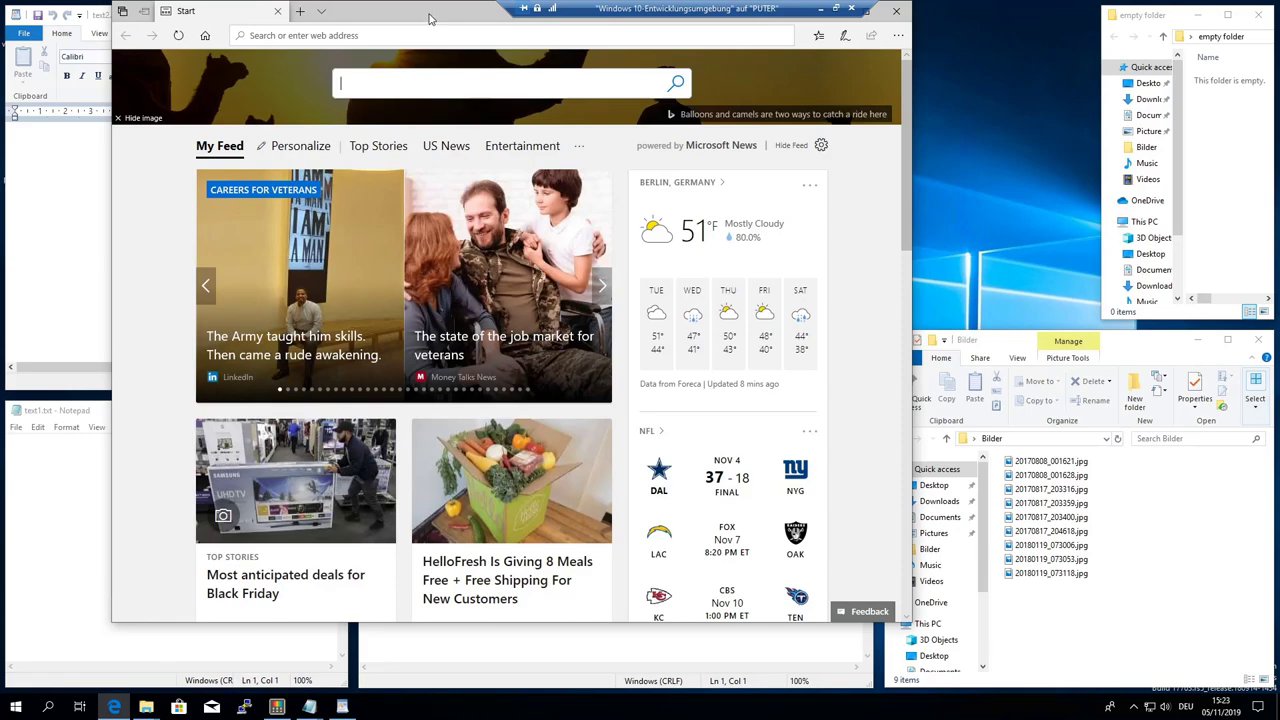
{"action": "left_click_drag", "start_coordinate": [430, 18], "coordinate": [995, 37]}
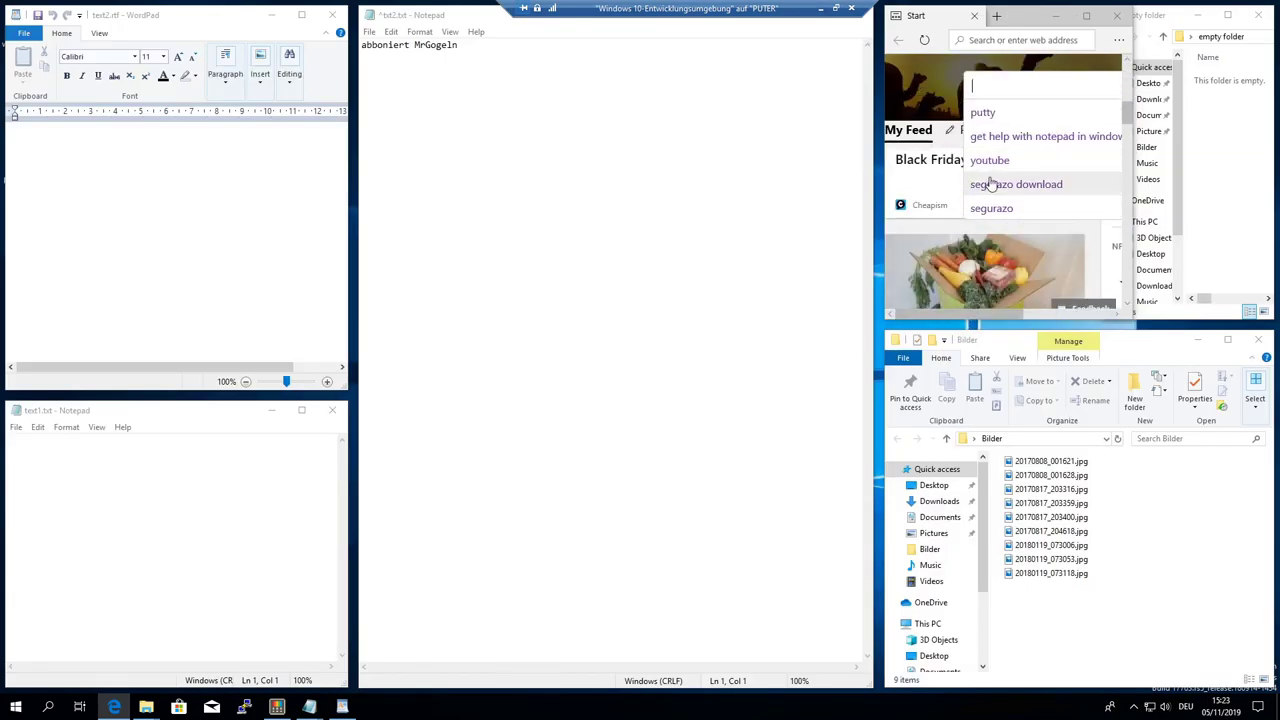
{"action": "left_click", "coordinate": [267, 134]}
{"action": "left_click", "coordinate": [648, 276]}
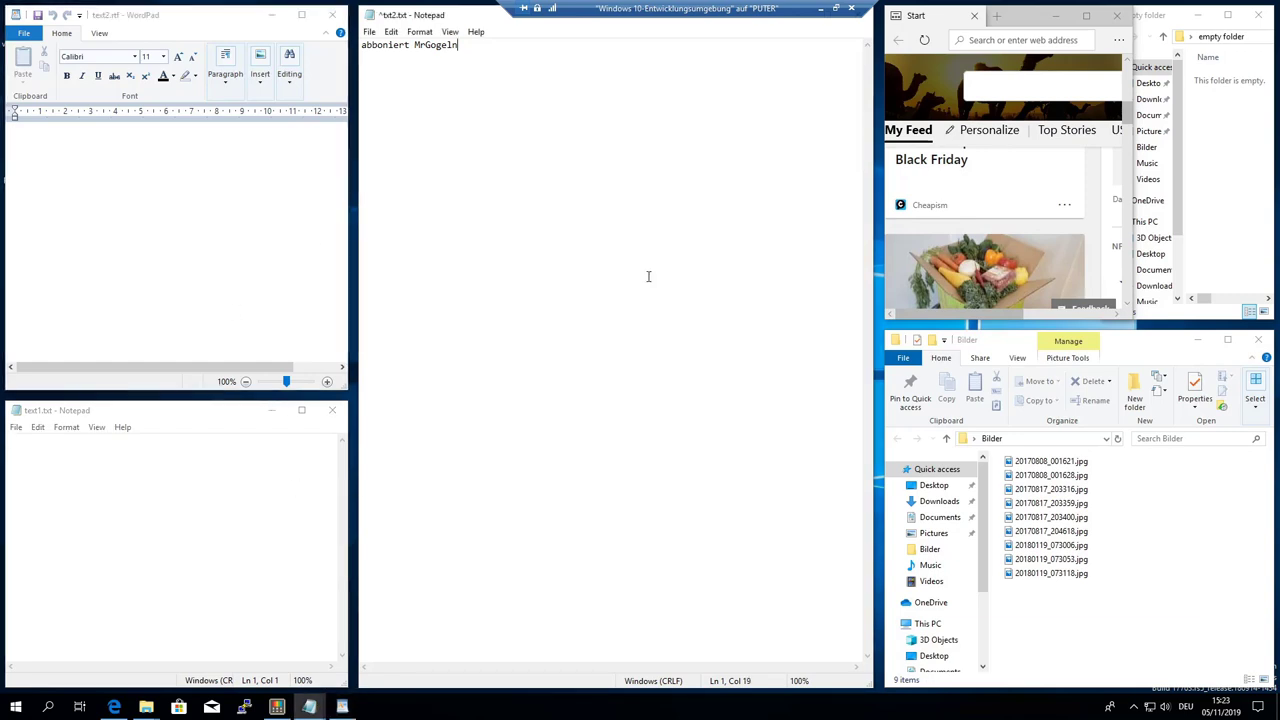
Step: Switch between the overlapping Edge and empty folder windows to compare their fit, and minimize the empty folder window
{"action": "left_click", "coordinate": [1235, 147]}
{"action": "mouse_move", "coordinate": [1192, 24]}
{"action": "left_mouse_down"}
{"action": "mouse_move", "coordinate": [1165, 27]}
{"action": "mouse_move", "coordinate": [1198, 20]}
{"action": "mouse_move", "coordinate": [1177, 14]}
{"action": "mouse_move", "coordinate": [1170, 28]}
{"action": "mouse_move", "coordinate": [1170, 148]}
{"action": "mouse_move", "coordinate": [1172, 13]}
{"action": "left_mouse_up"}
{"action": "mouse_move", "coordinate": [1038, 14]}
{"action": "left_mouse_down"}
{"action": "mouse_move", "coordinate": [996, 24]}
{"action": "mouse_move", "coordinate": [990, 84]}
{"action": "mouse_move", "coordinate": [1021, 15]}
{"action": "left_mouse_up"}
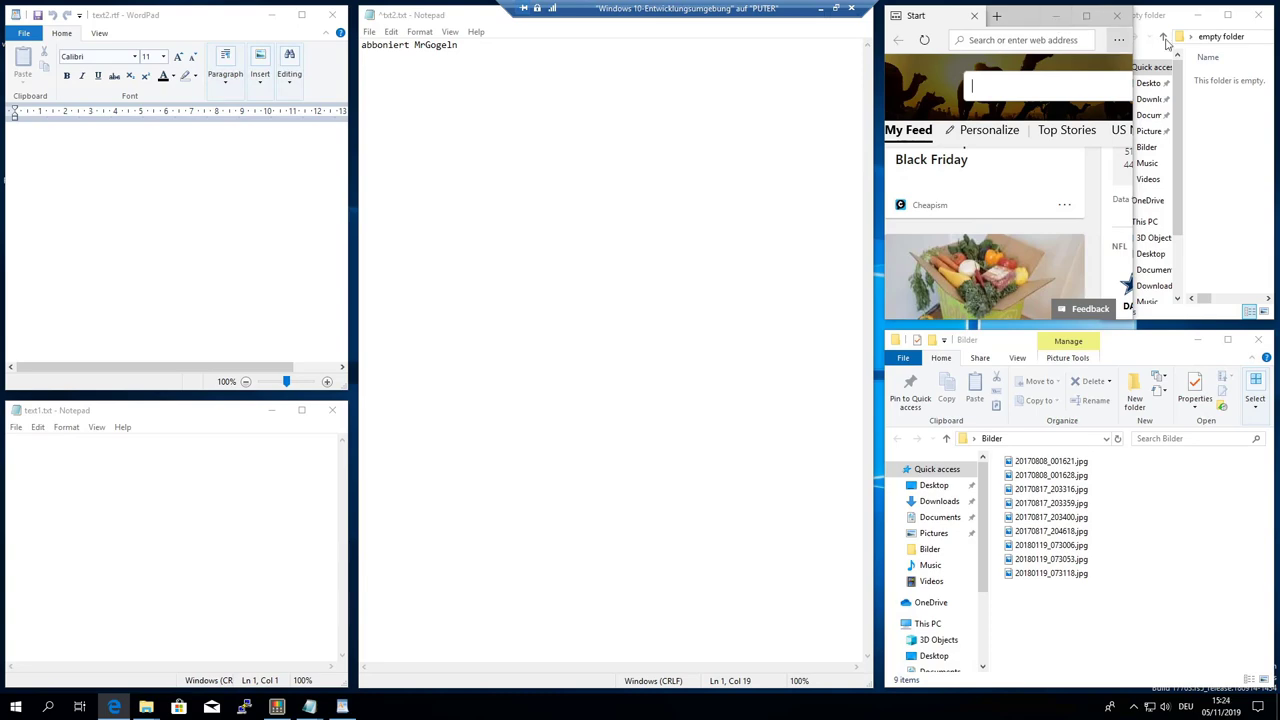
{"action": "left_click", "coordinate": [1229, 14]}
{"action": "left_click", "coordinate": [1232, 7]}
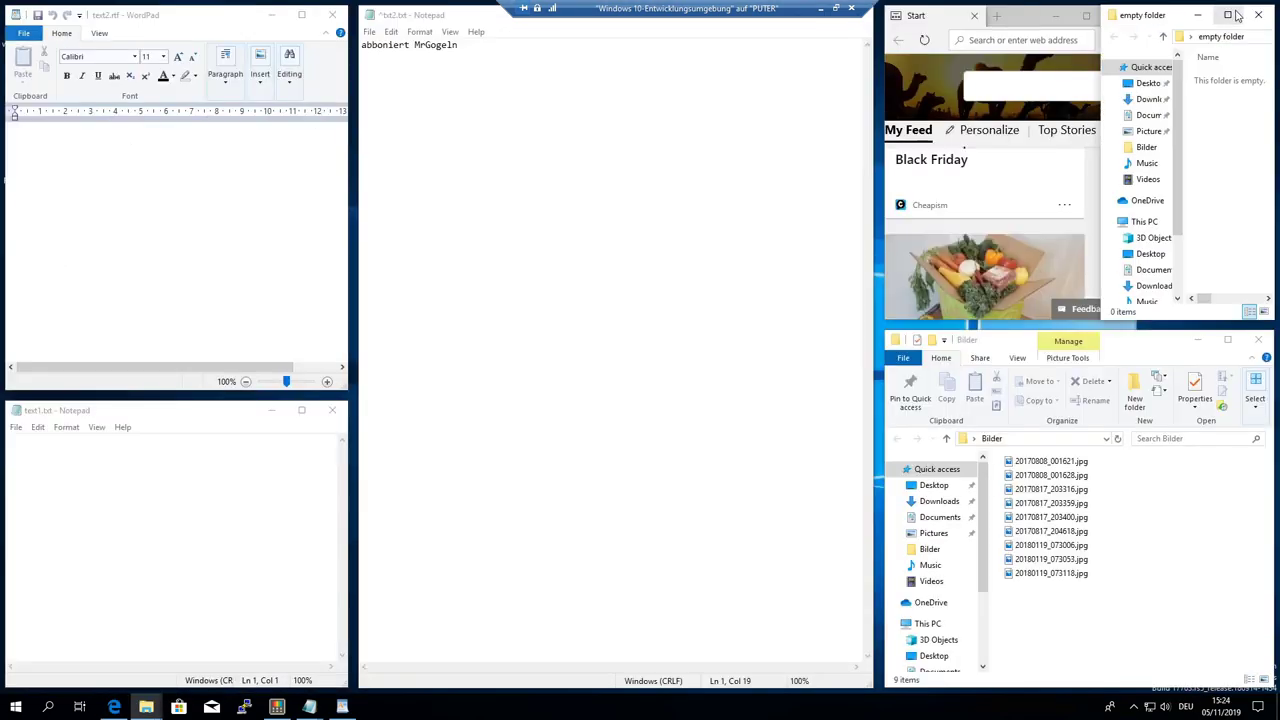
{"action": "mouse_move", "coordinate": [1022, 18]}
{"action": "left_mouse_down"}
{"action": "mouse_move", "coordinate": [990, 73]}
{"action": "mouse_move", "coordinate": [994, 41]}
{"action": "mouse_move", "coordinate": [1021, 20]}
{"action": "left_mouse_up"}
{"action": "left_click", "coordinate": [1197, 14]}
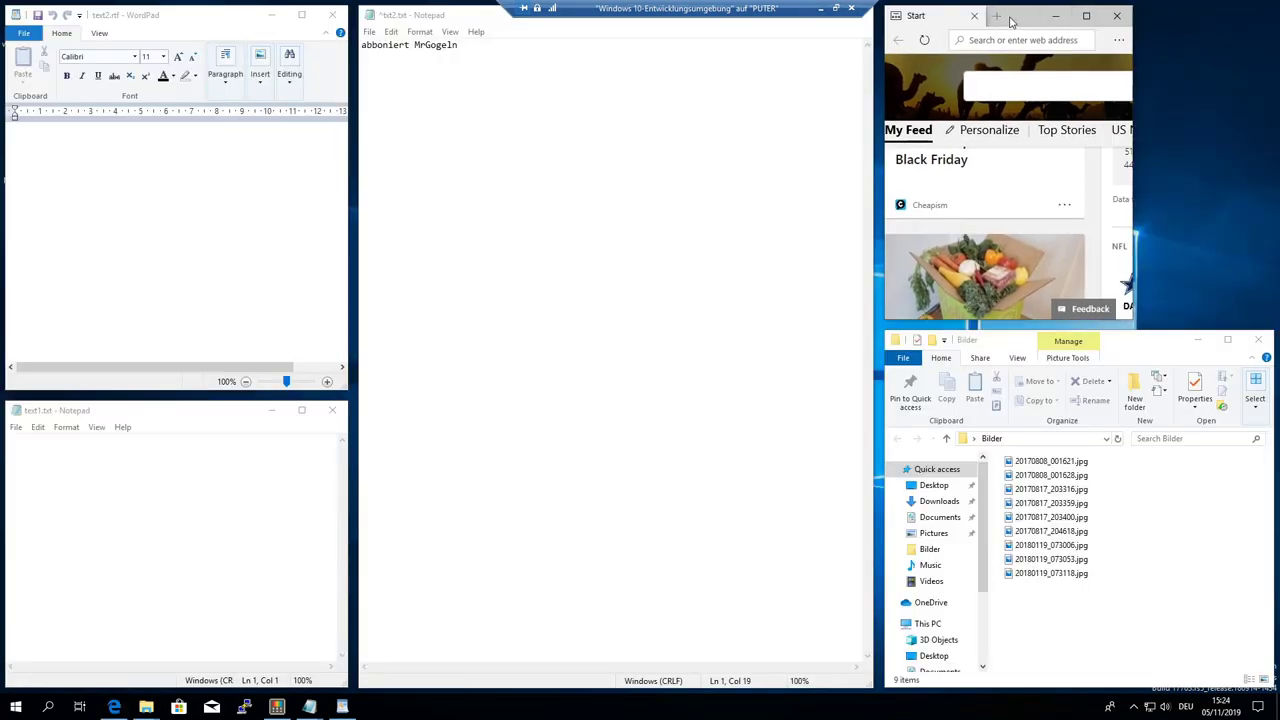
Step: Pull the Edge window out of its zone, snap it back above the Bilder window and scroll through its news feed
{"action": "left_click_drag", "start_coordinate": [1030, 20], "coordinate": [1213, 31]}
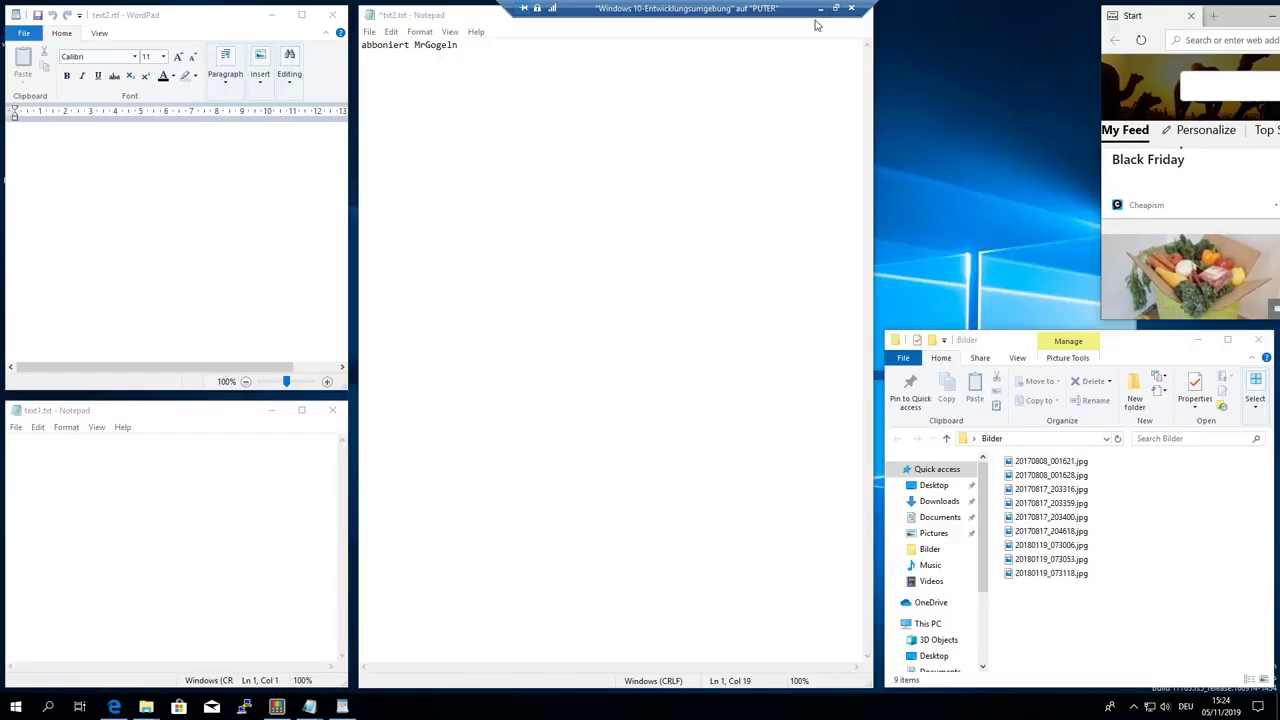
{"action": "left_click_drag", "start_coordinate": [1235, 20], "coordinate": [1019, 18]}
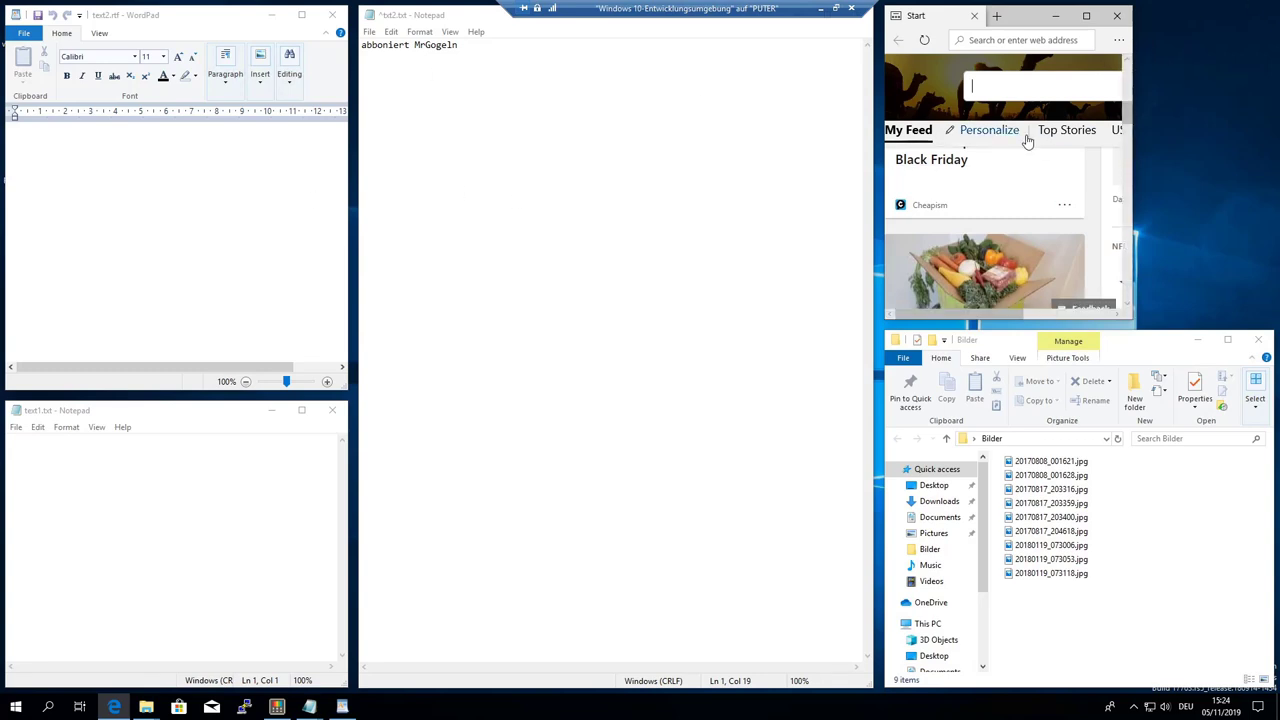
{"action": "scroll", "coordinate": [1028, 140], "scroll_direction": "down", "scroll_amount": 1}
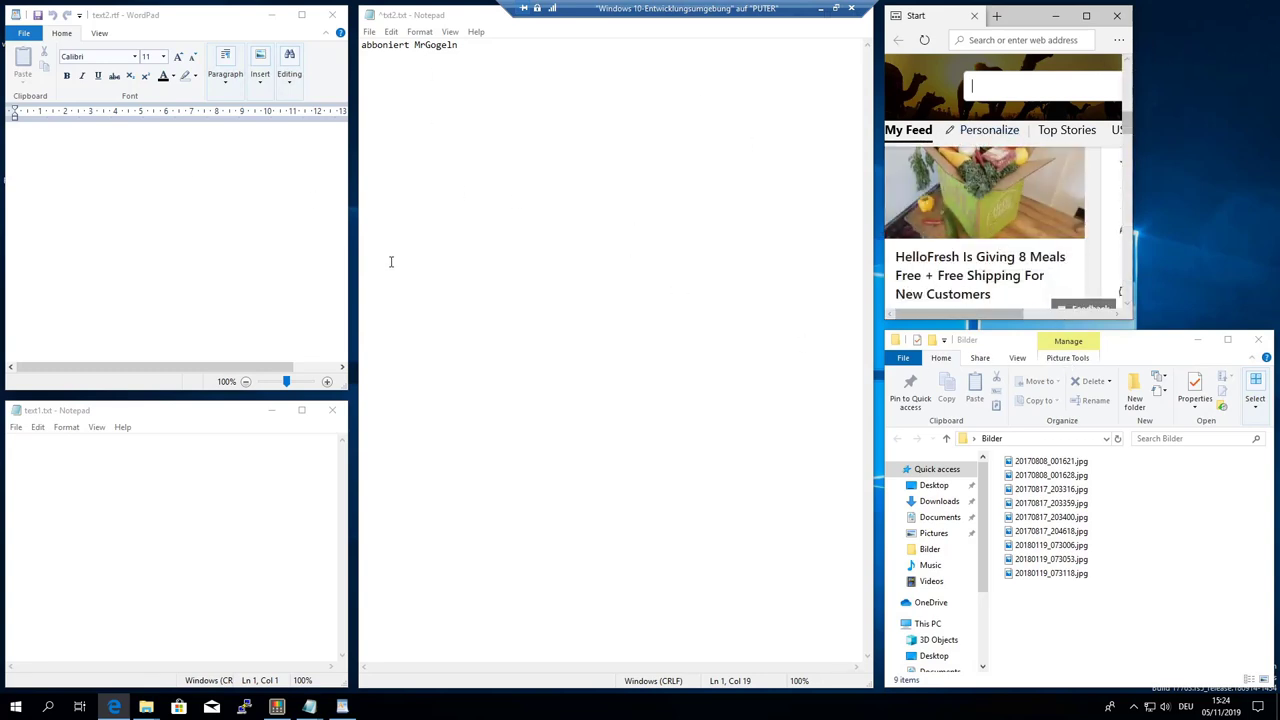
Step: Open the FancyZones layout chooser over the snapped windows and close it without applying a layout
{"action": "left_click", "coordinate": [548, 247]}
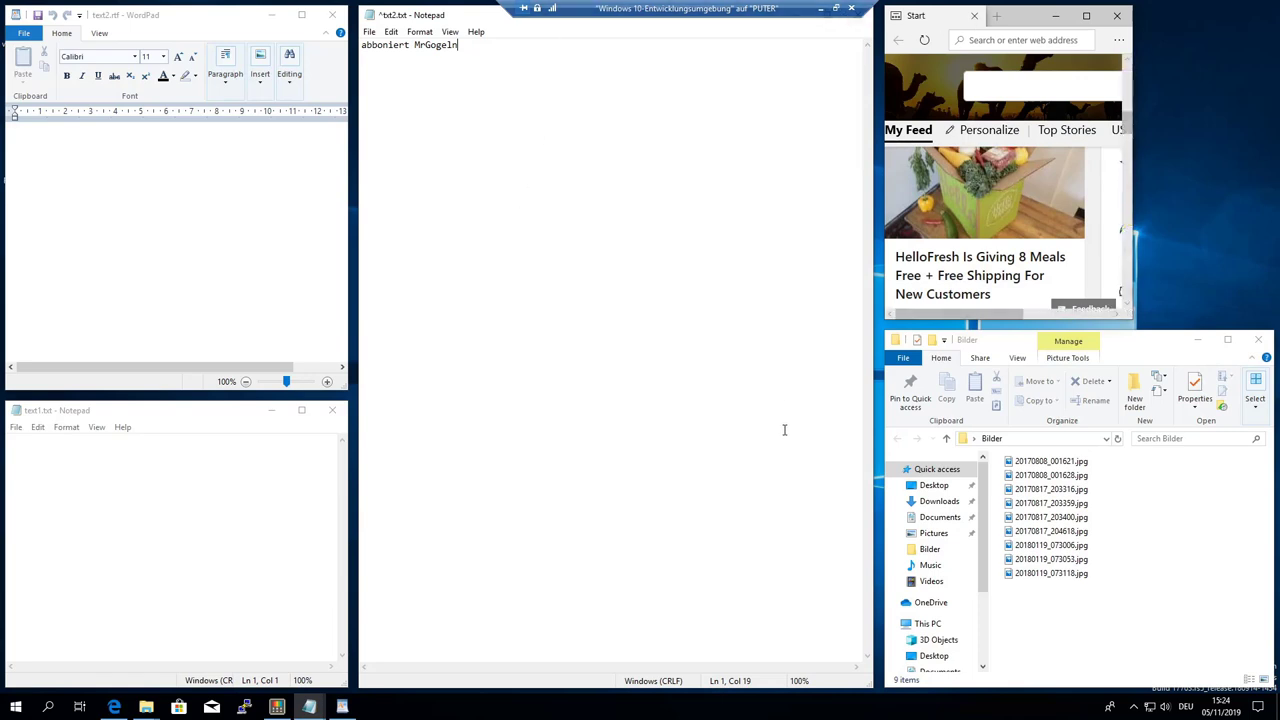
{"action": "key", "text": "super+grave"}
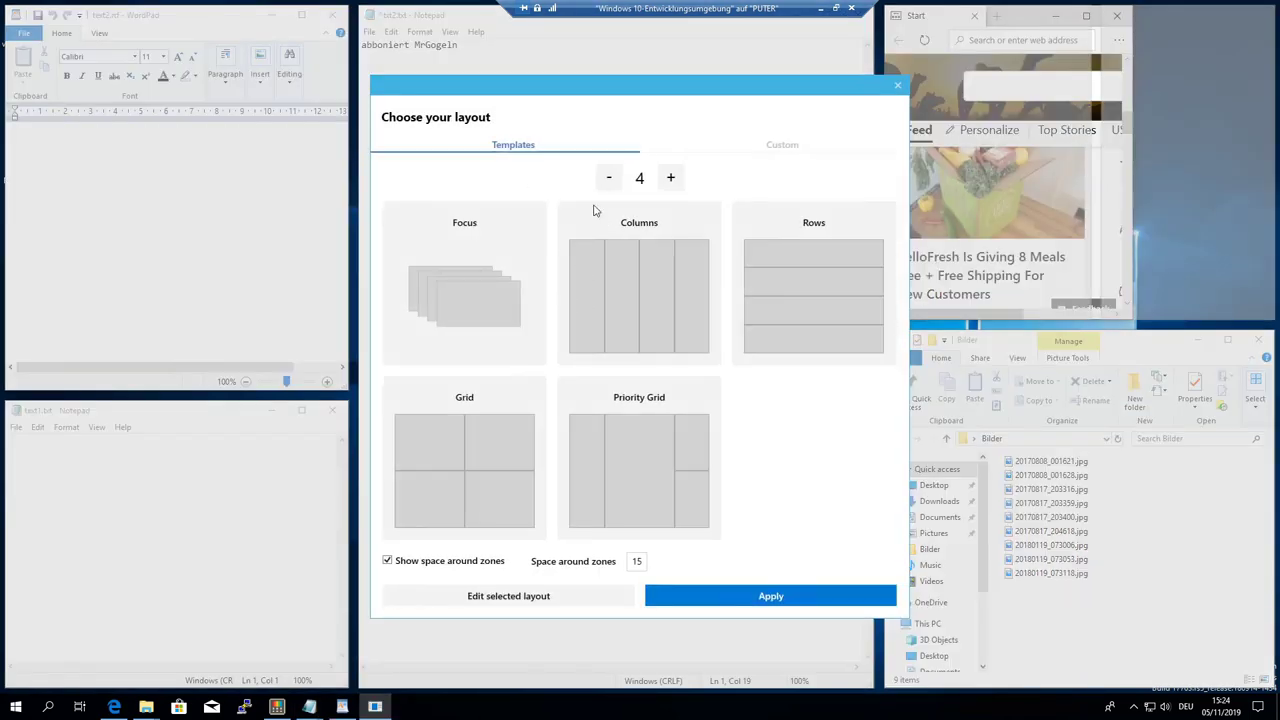
{"action": "left_click", "coordinate": [895, 86]}
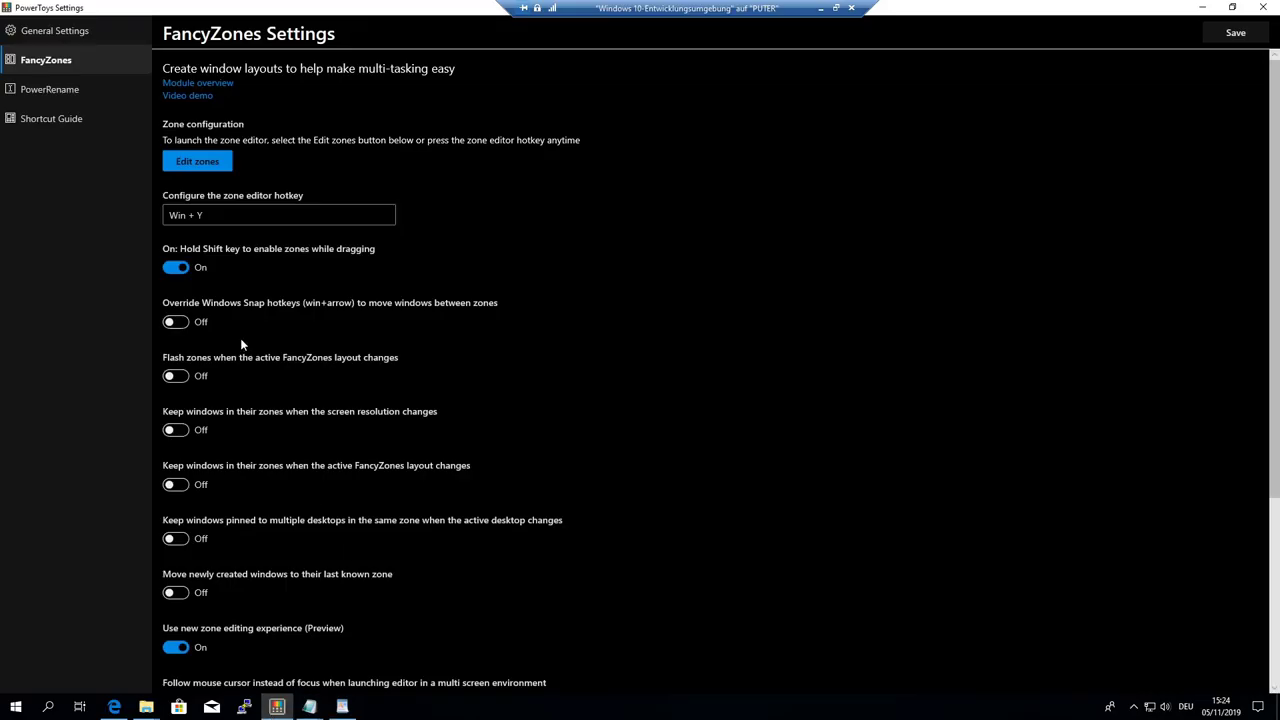
Step: Set the FancyZones zone highlight color to red (da0015), save the settings and minimize the PowerToys window
{"action": "scroll", "coordinate": [364, 484], "scroll_direction": "down", "scroll_amount": 3}
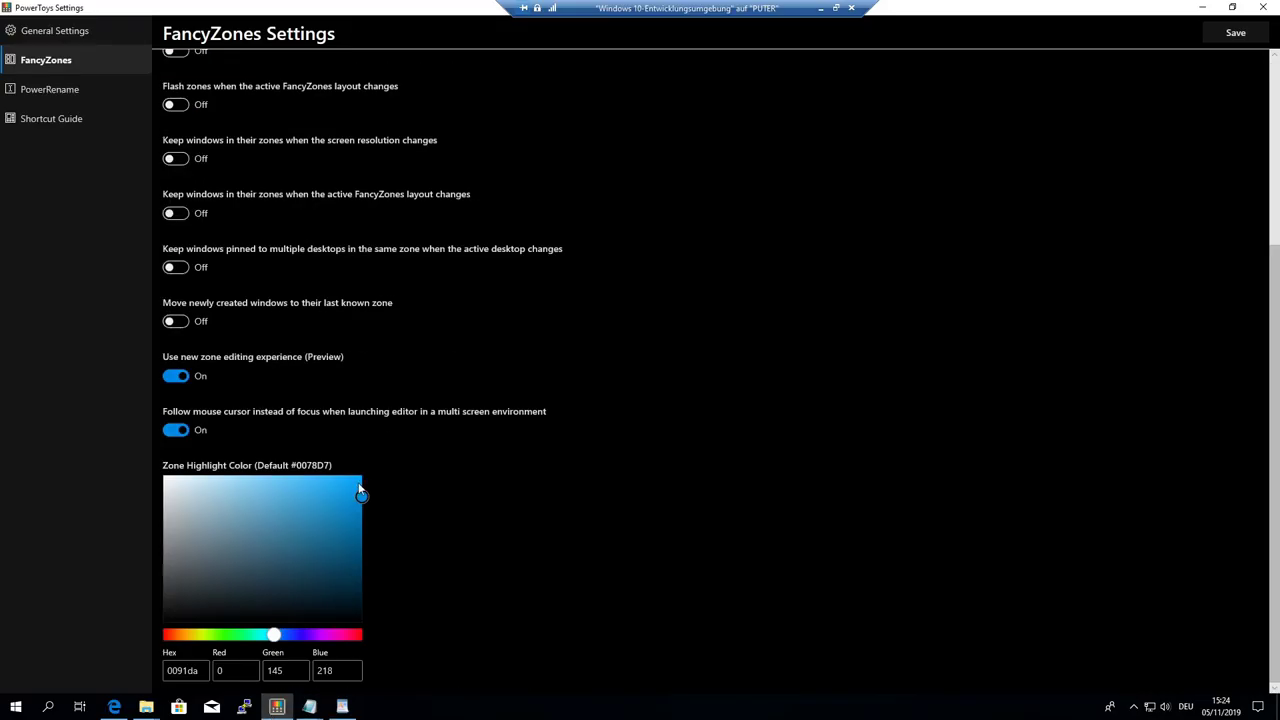
{"action": "left_click_drag", "start_coordinate": [276, 642], "coordinate": [361, 640]}
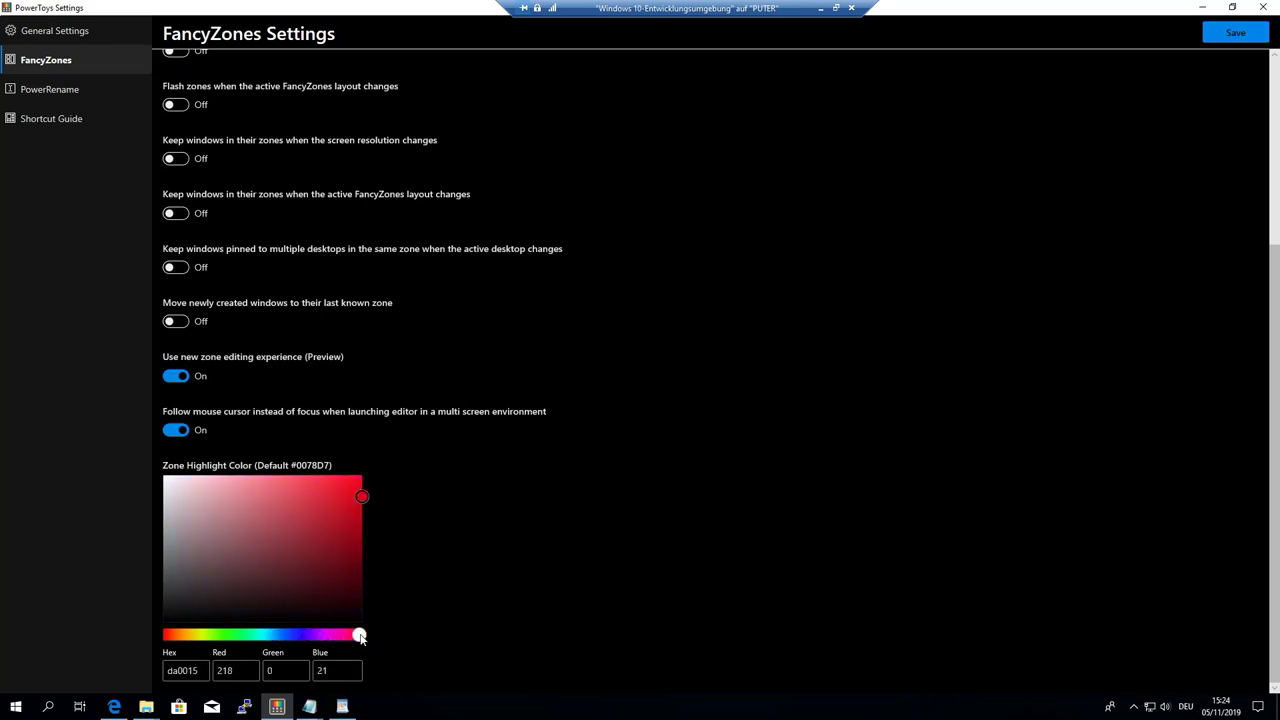
{"action": "left_click", "coordinate": [1235, 36]}
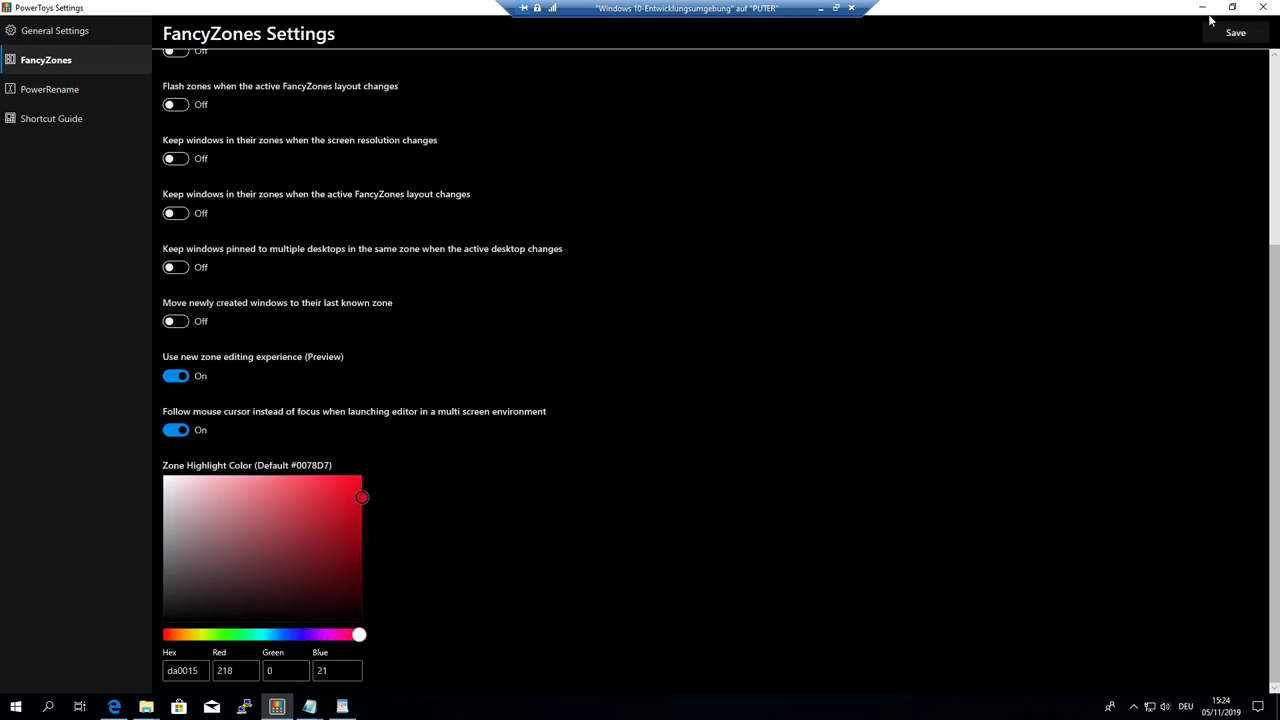
{"action": "left_click", "coordinate": [1203, 8]}
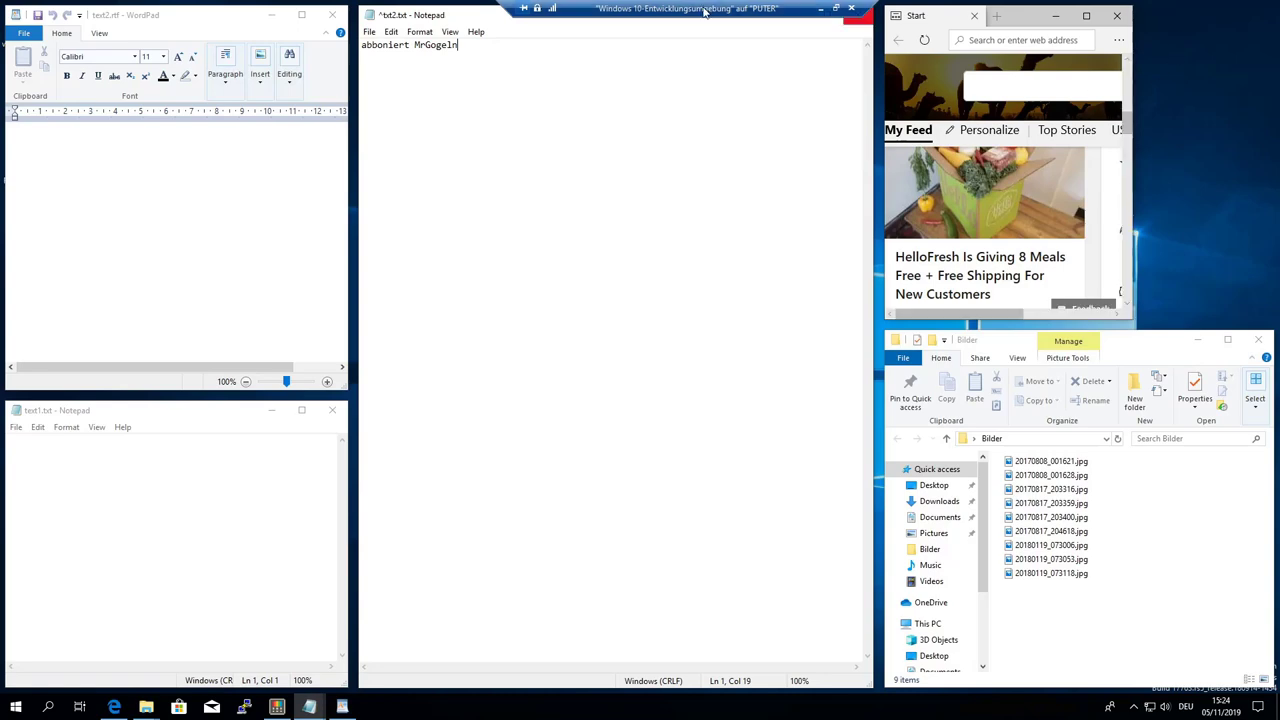
Step: Move the Edge, Bilder and ^txt2.txt windows over their zones to demonstrate the highlight color, releasing each in its own zone
{"action": "left_click", "coordinate": [1022, 18]}
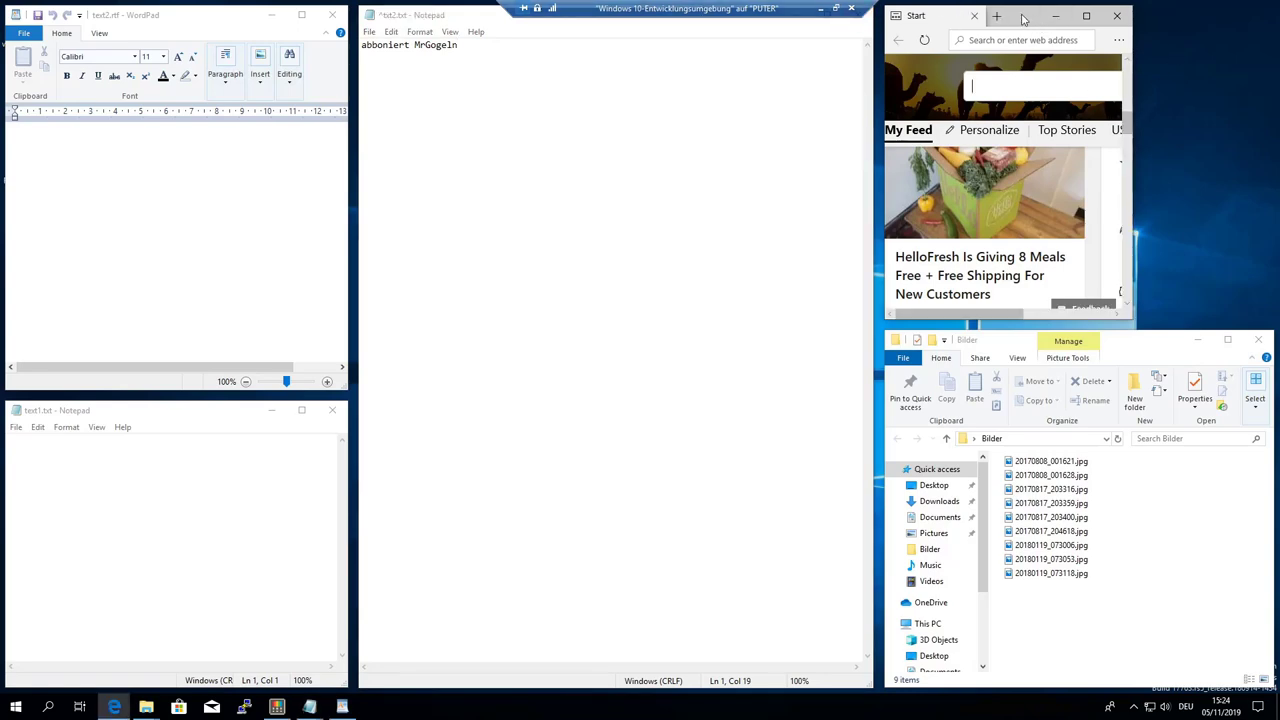
{"action": "left_click_drag", "start_coordinate": [1022, 18], "coordinate": [1040, 69]}
{"action": "left_click_drag", "start_coordinate": [1170, 341], "coordinate": [1036, 416]}
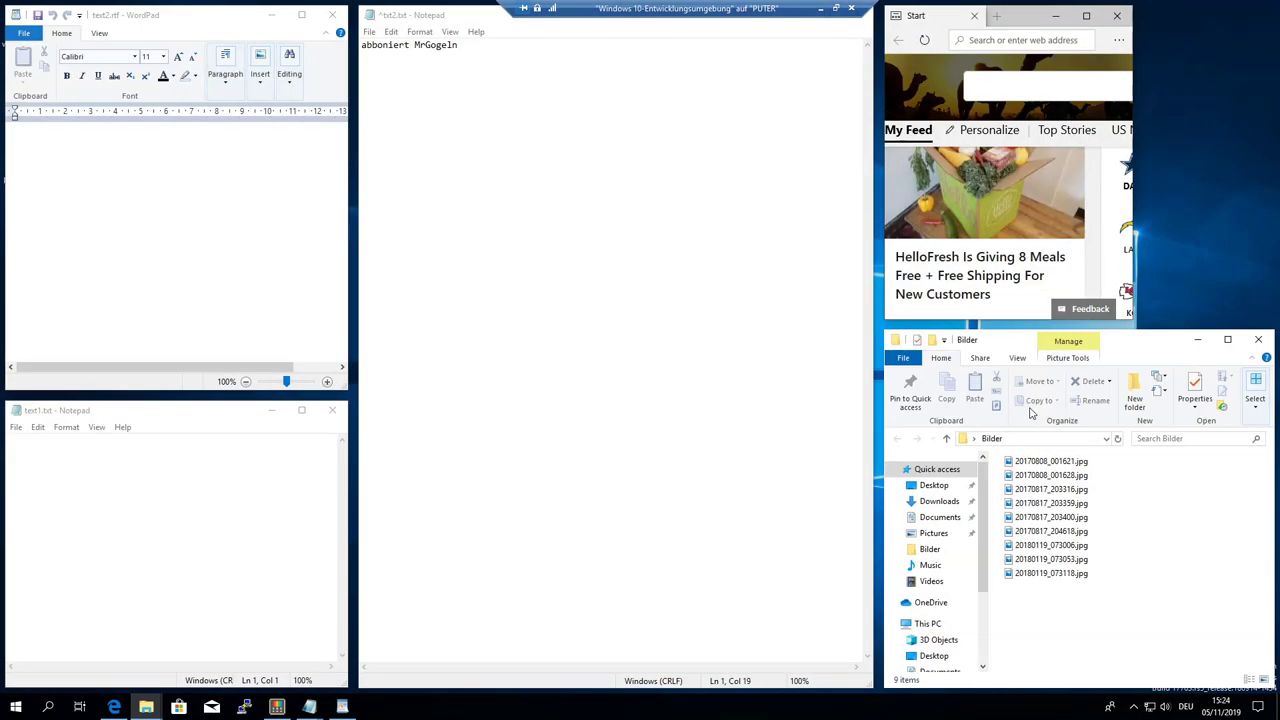
{"action": "left_click_drag", "start_coordinate": [458, 15], "coordinate": [466, 30]}
Step: Snap the text2.rtf window to the right half of the screen with standard Windows snapping and dismiss the window suggestions
{"action": "left_click_drag", "start_coordinate": [181, 35], "coordinate": [1278, 95]}
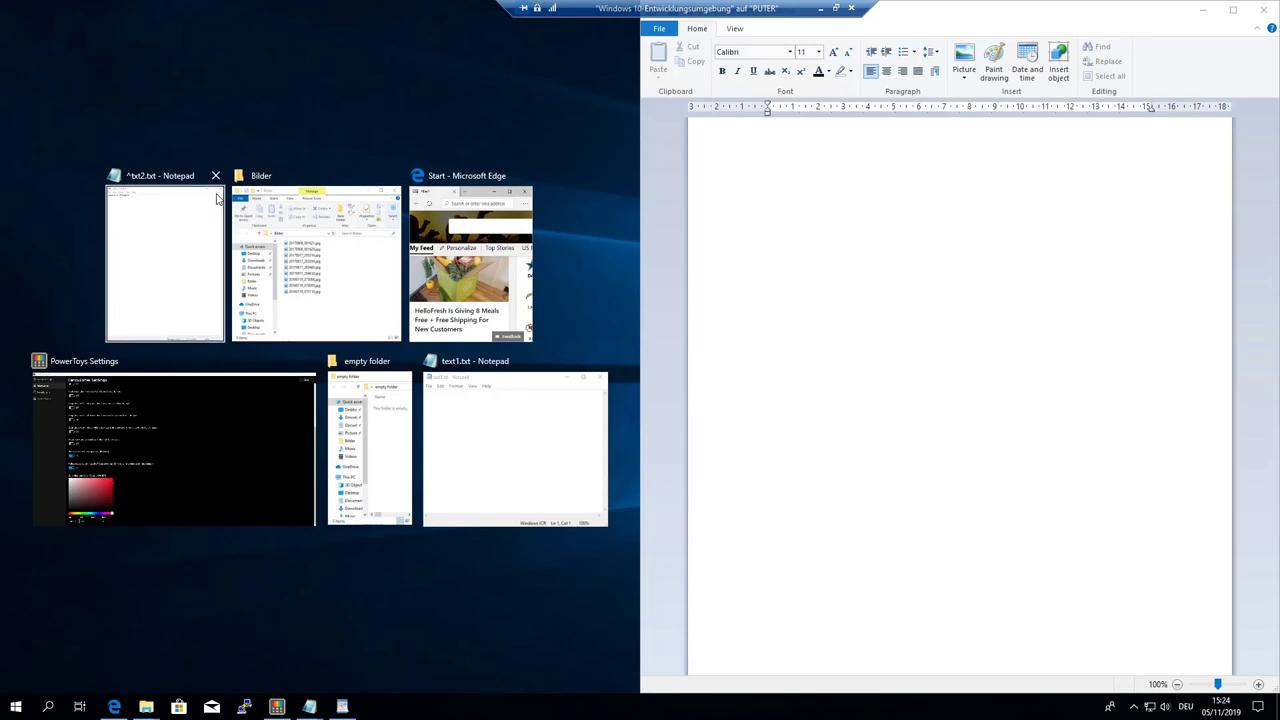
{"action": "left_click", "coordinate": [316, 106]}
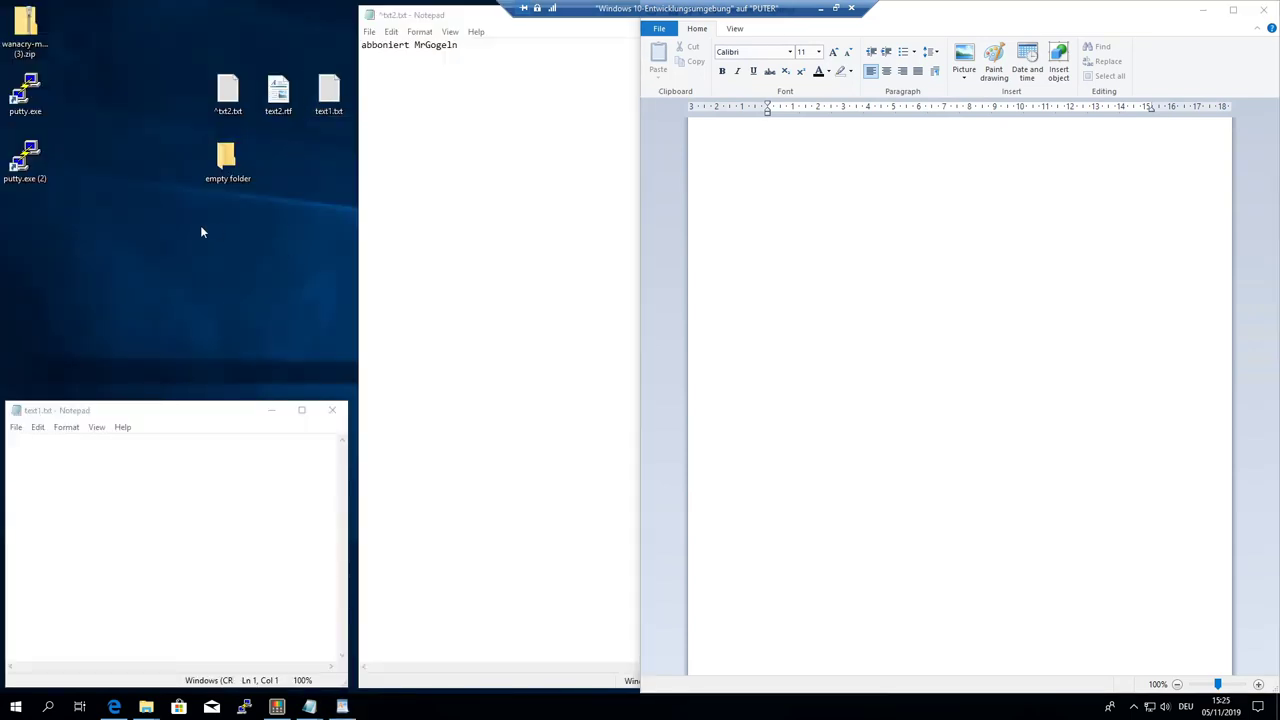
Step: Minimize the remote desktop session, review the PowerToys General Settings on the host computer and minimize that settings window
{"action": "left_click", "coordinate": [818, 9]}
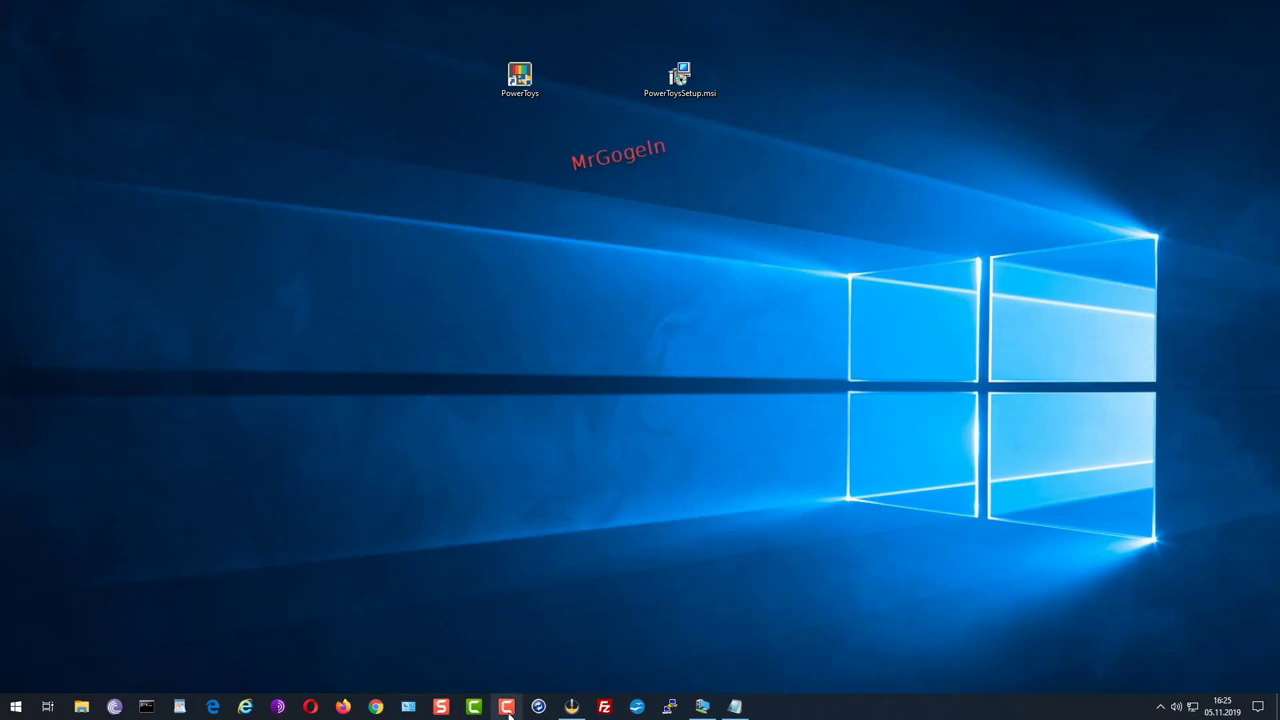
{"action": "left_click", "coordinate": [1160, 706]}
{"action": "left_click", "coordinate": [1162, 682]}
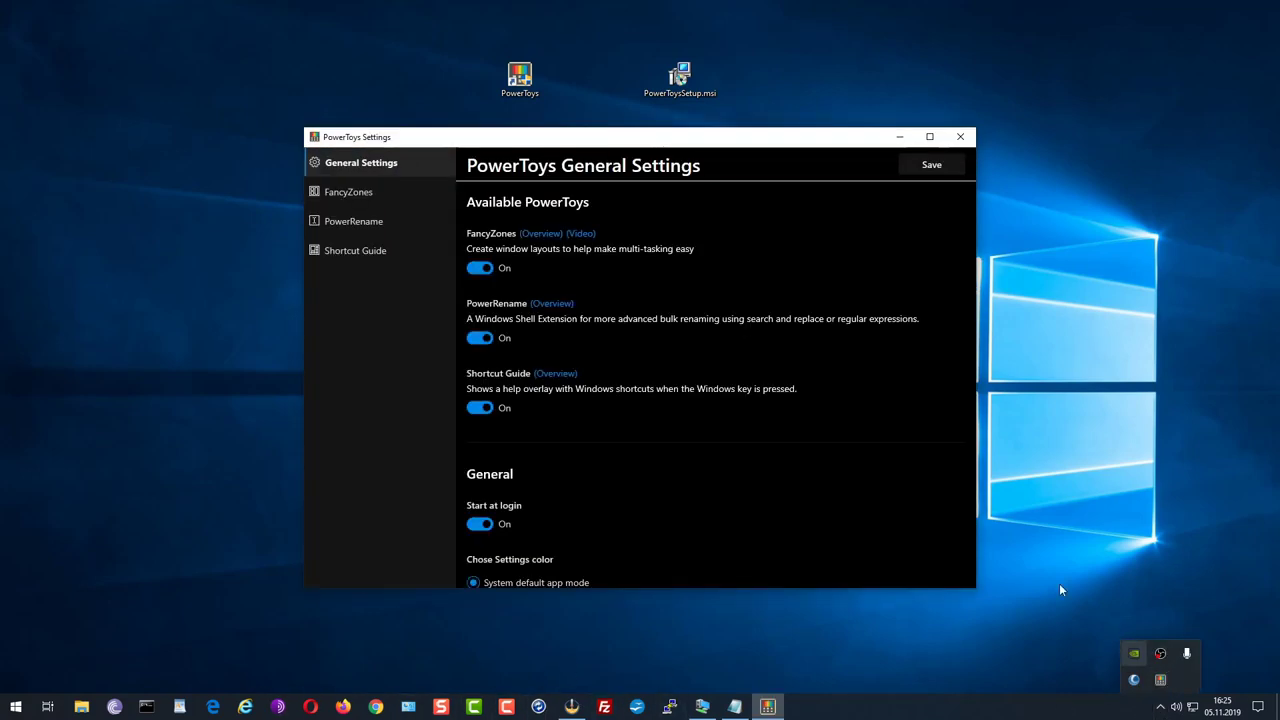
{"action": "scroll", "coordinate": [614, 389], "scroll_direction": "down", "scroll_amount": 2}
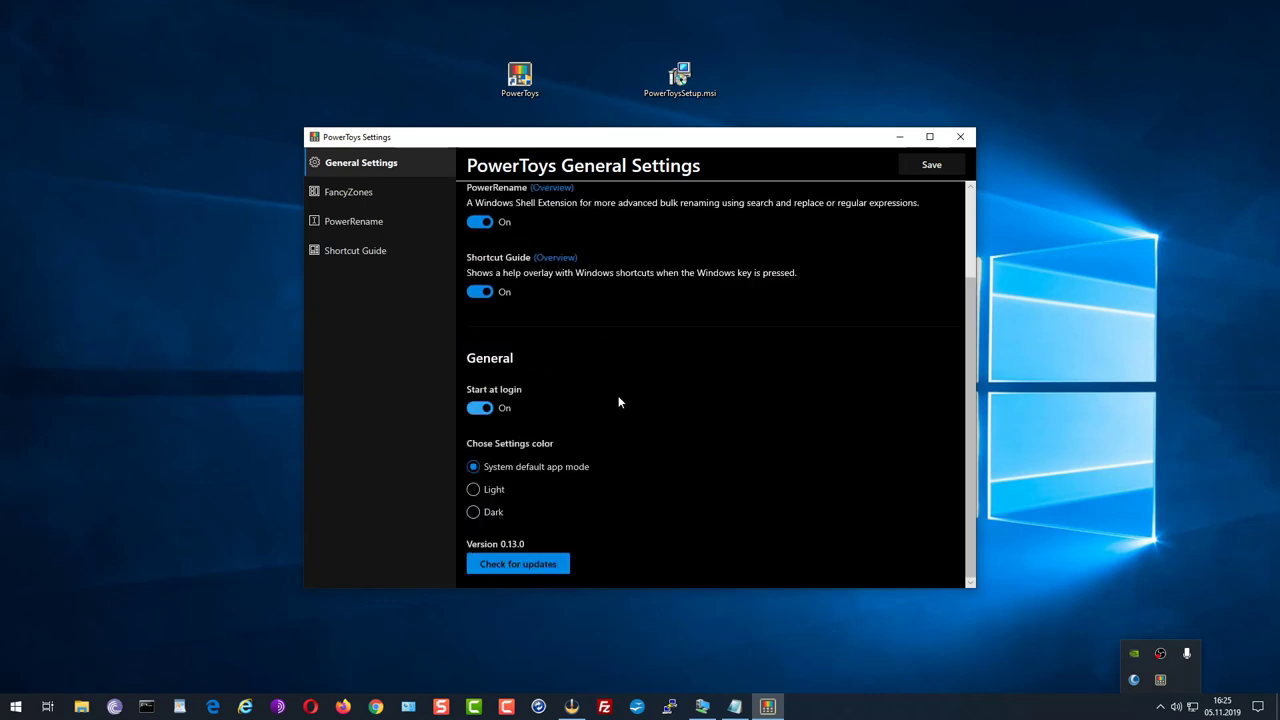
{"action": "scroll", "coordinate": [630, 230], "scroll_direction": "up", "scroll_amount": 2}
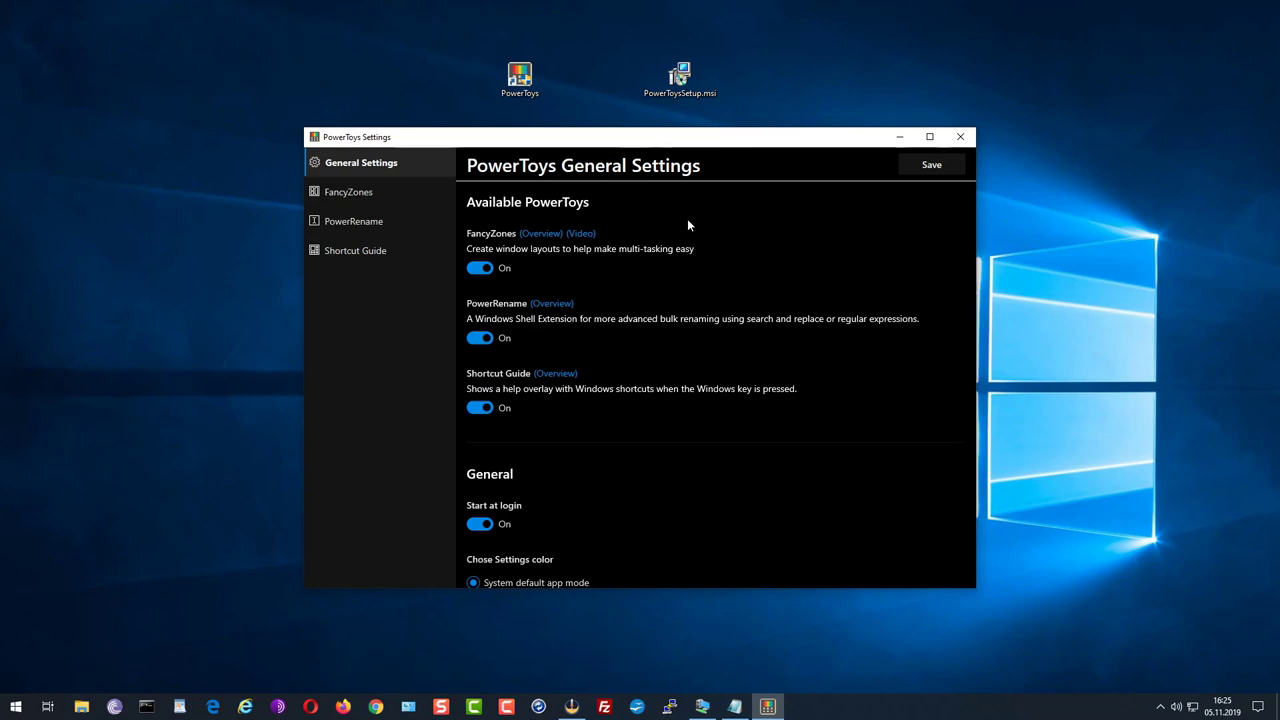
{"action": "left_click", "coordinate": [893, 136]}
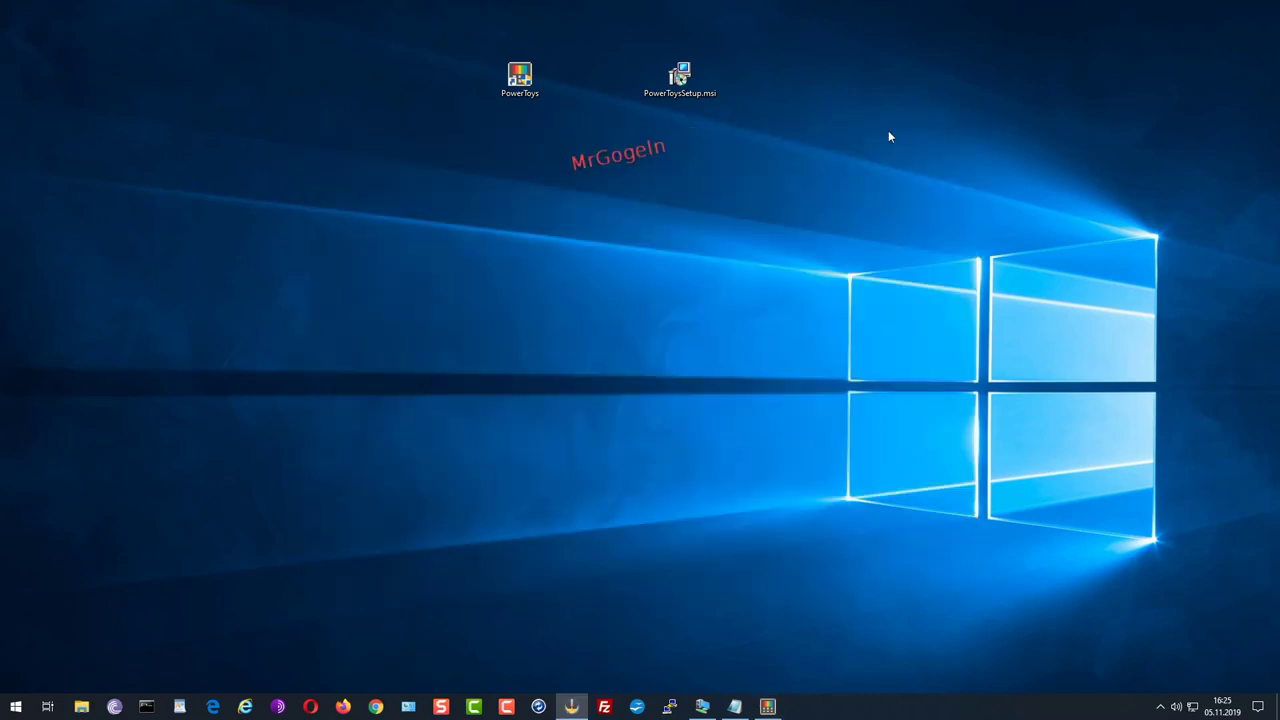